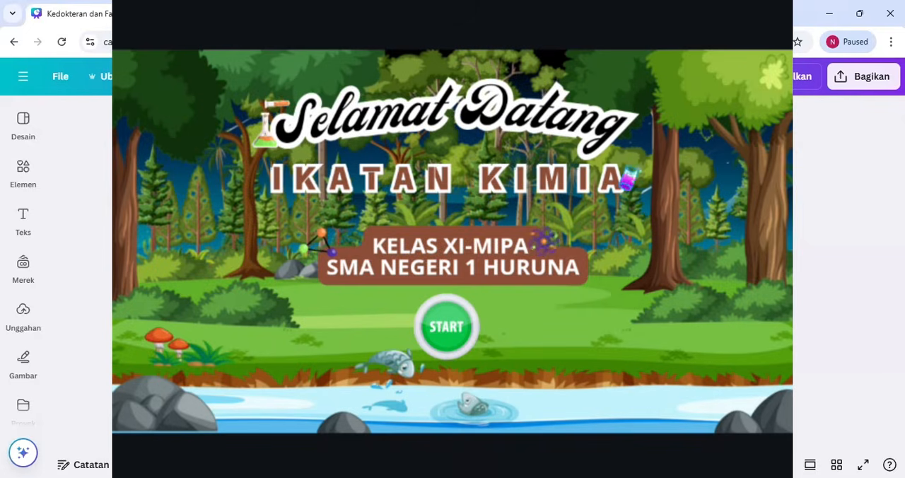
Preview the finished Ikatan Kimia presentation from its start page, testing the home link and reopening the main menu
click(456, 334)
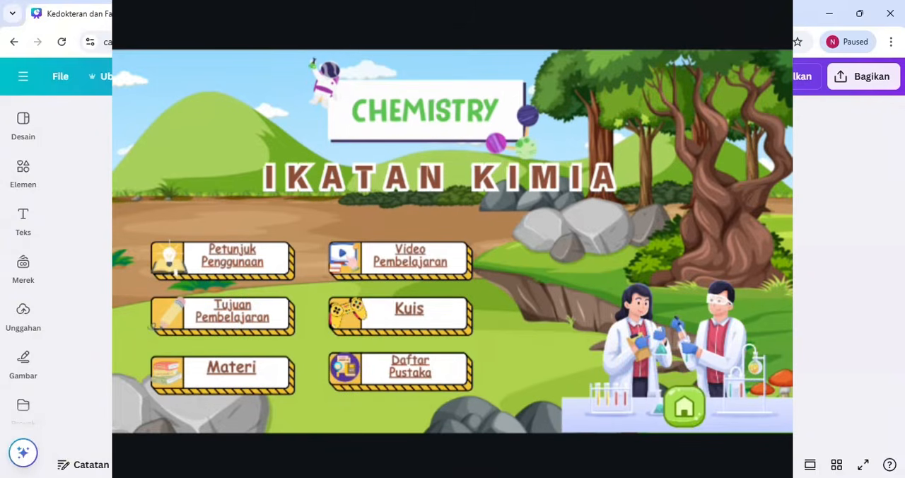
click(684, 407)
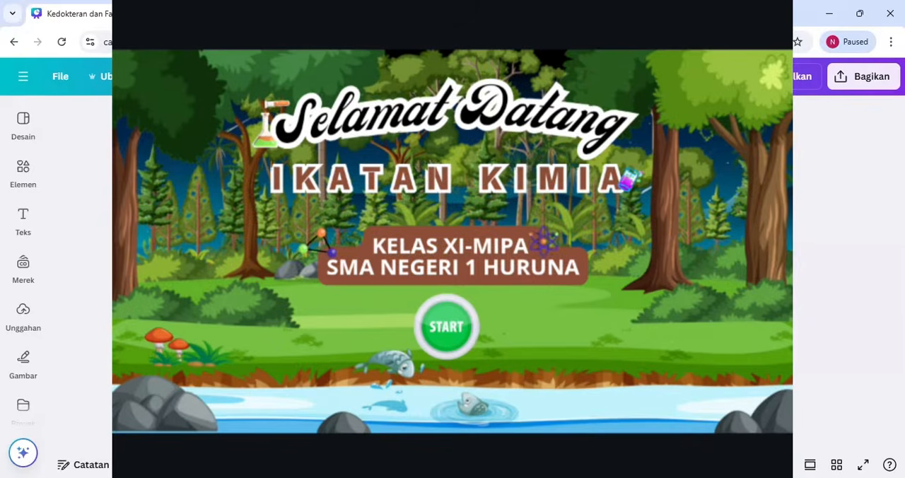
click(446, 327)
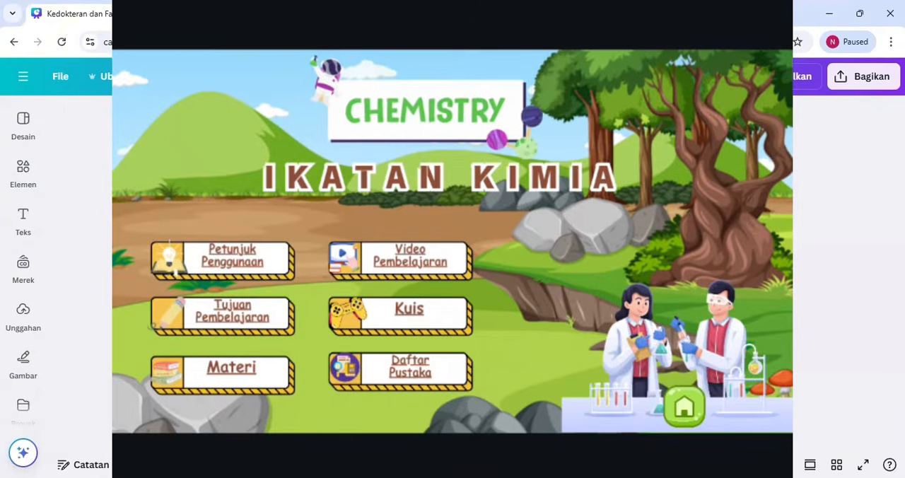
View the Petunjuk Penggunaan and Tujuan Pembelajaran pages of the finished presentation, returning to the main menu
click(202, 262)
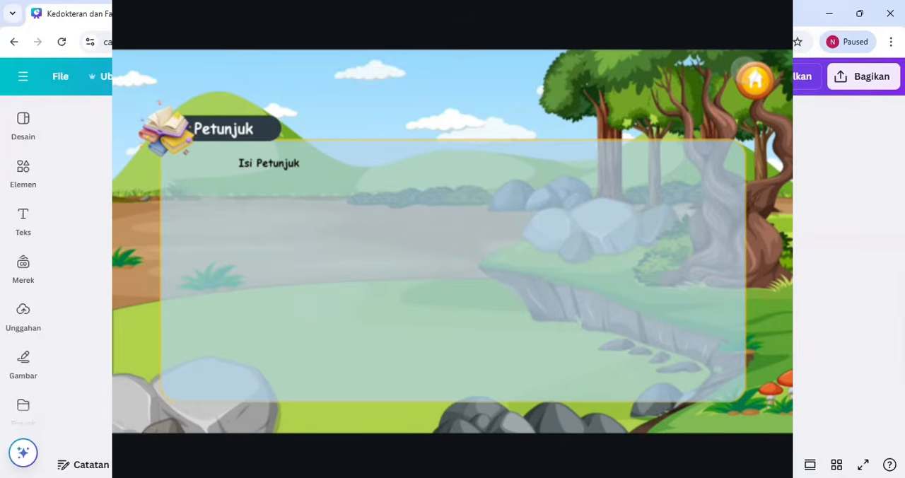
click(750, 74)
click(226, 315)
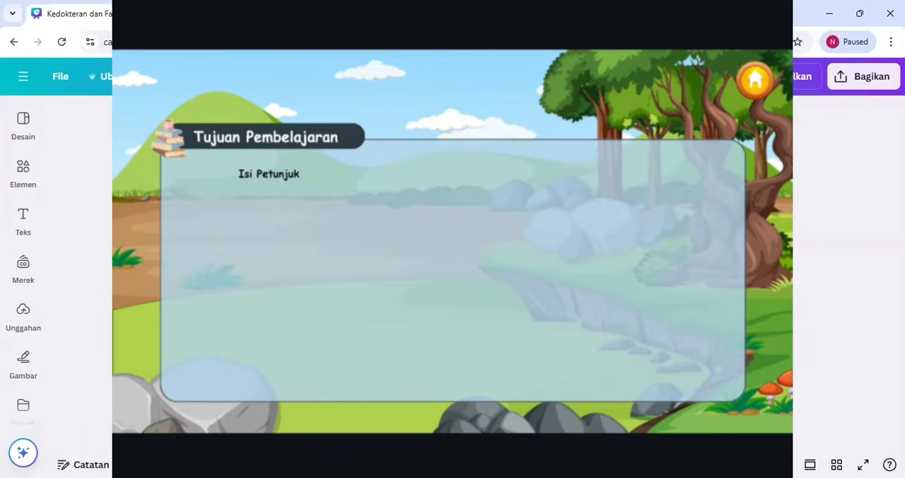
click(756, 80)
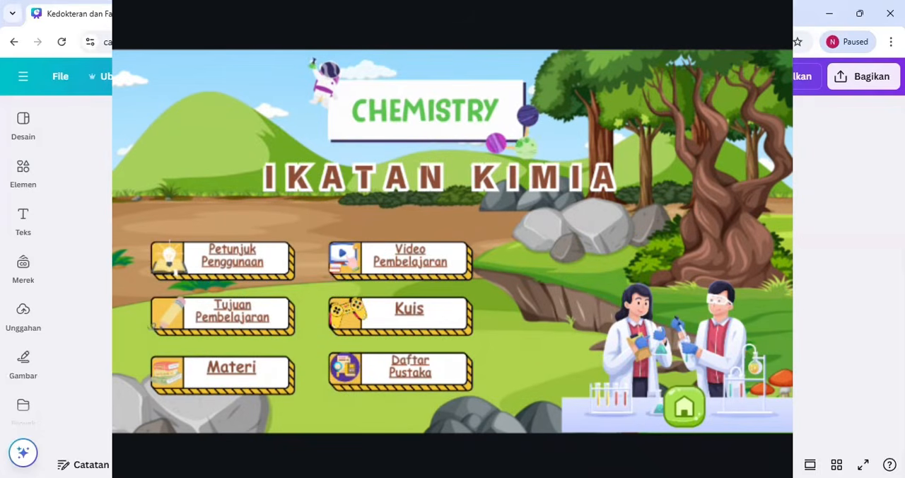
View the Pengertian Ikatan Kimia page under Materi and return to the main menu
click(232, 373)
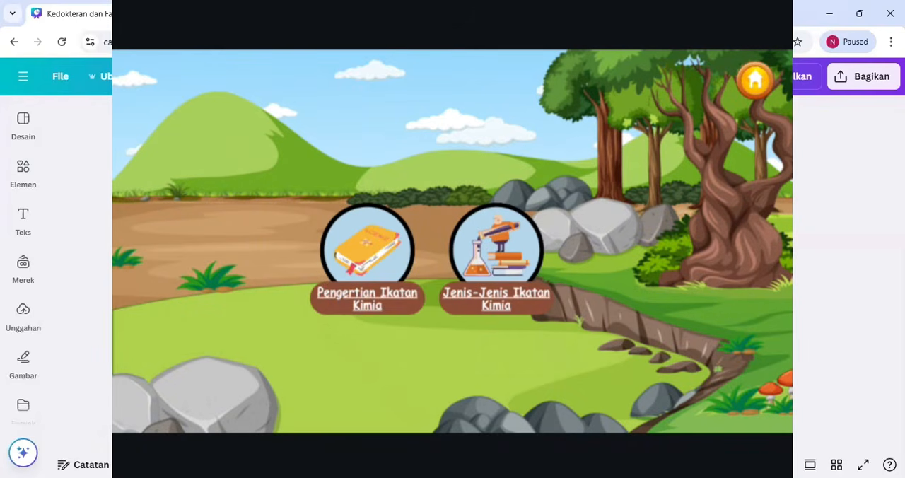
click(367, 298)
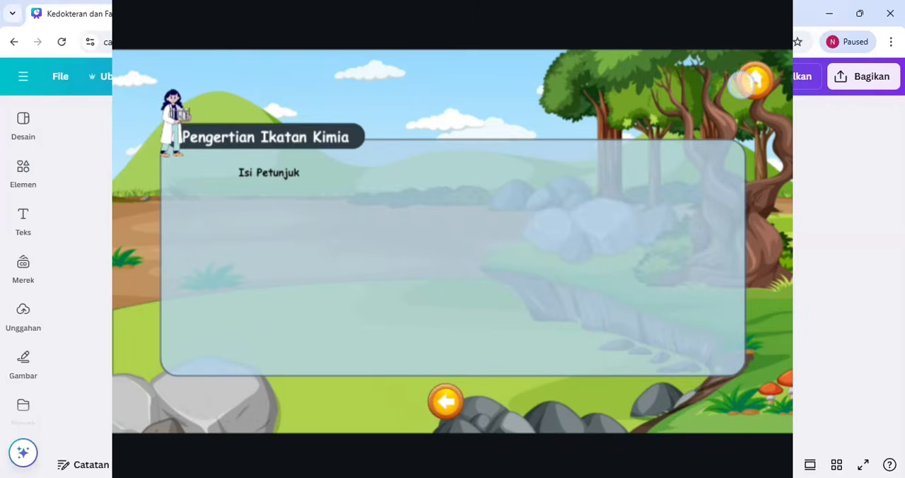
click(743, 82)
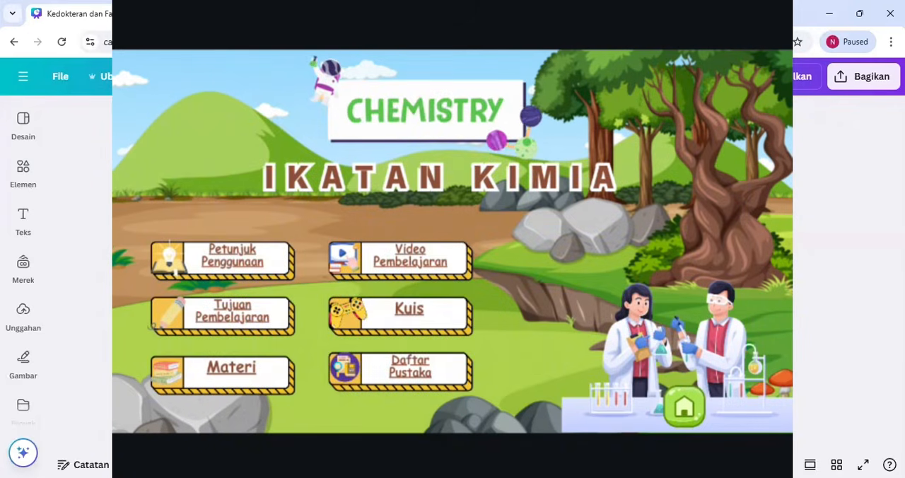
Look through the Jenis-Jenis Ikatan Kimia pages under Materi and open the Video Pembelajaran page from the main menu
click(231, 369)
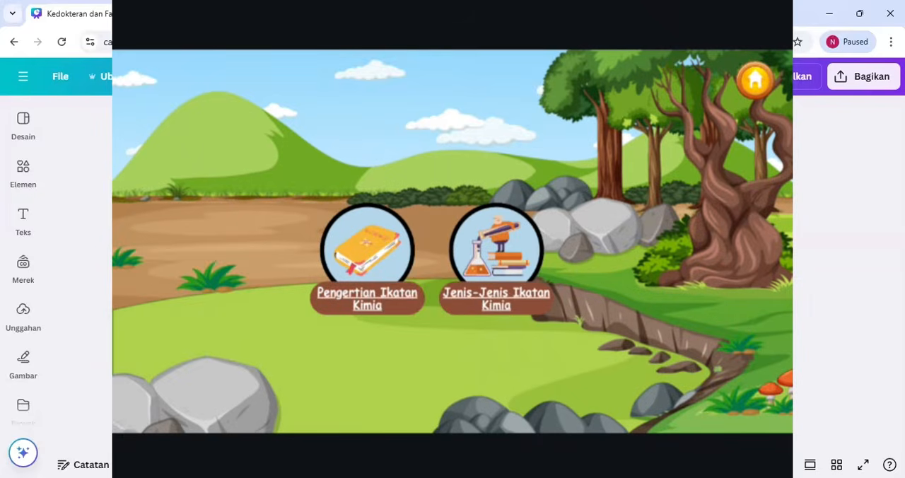
click(504, 305)
click(485, 401)
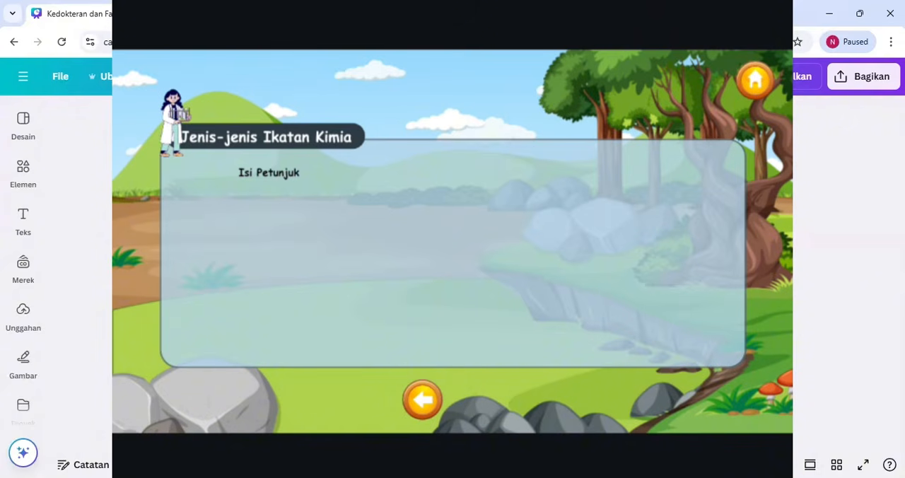
click(431, 387)
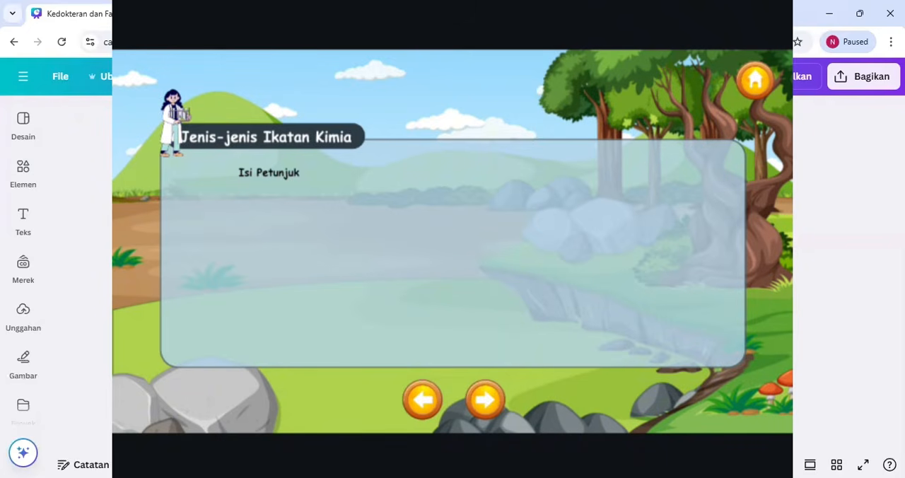
click(751, 83)
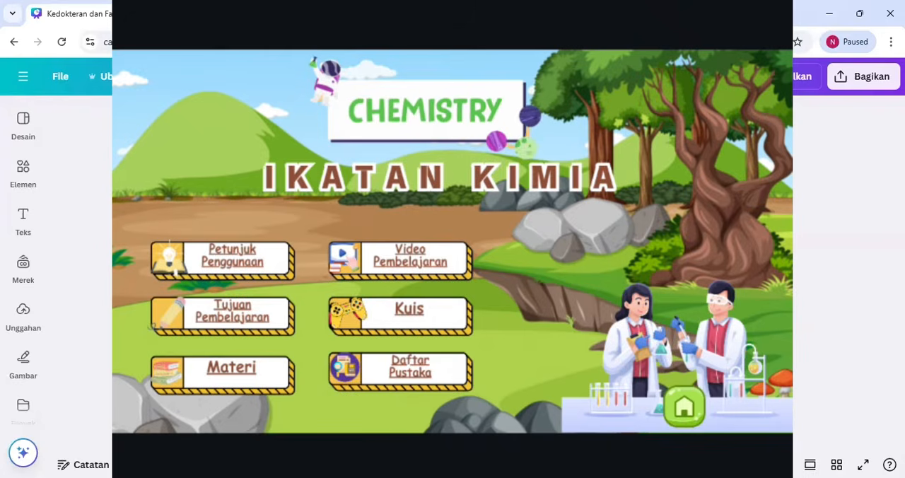
click(410, 258)
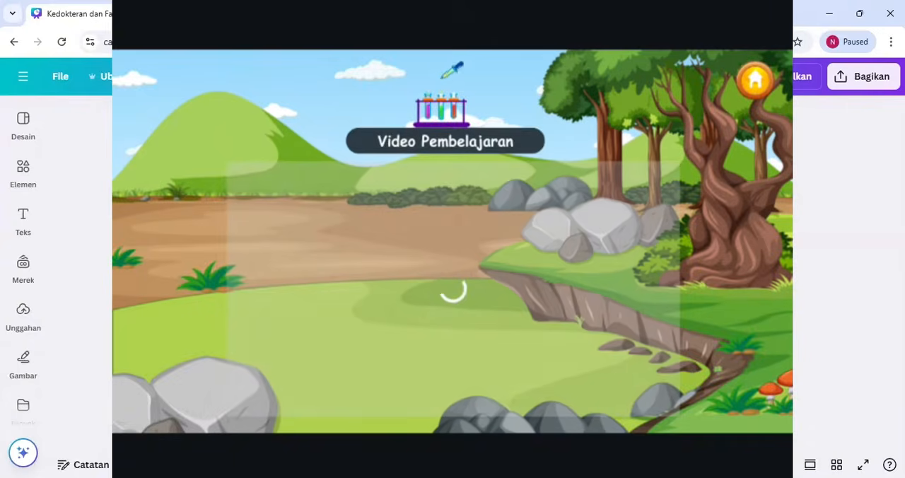
Search the elements for "pemandangan alam" and browse the graphics results for a landscape background
click(23, 126)
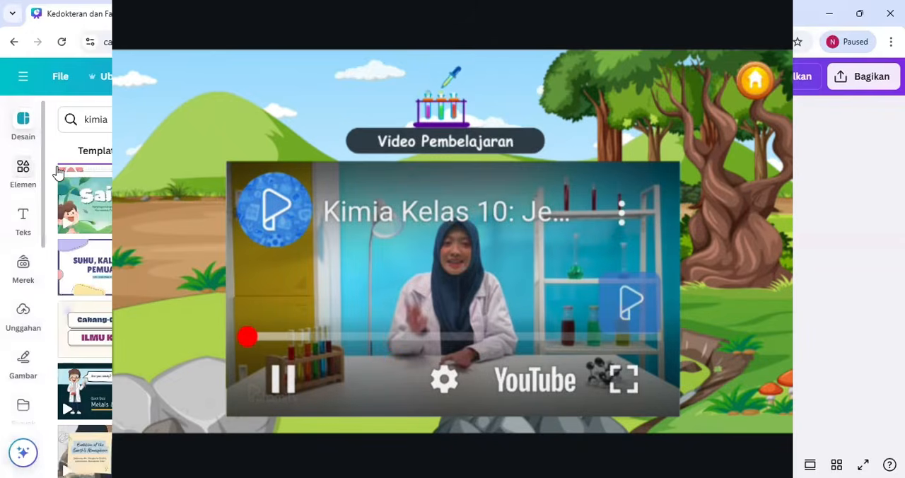
click(25, 183)
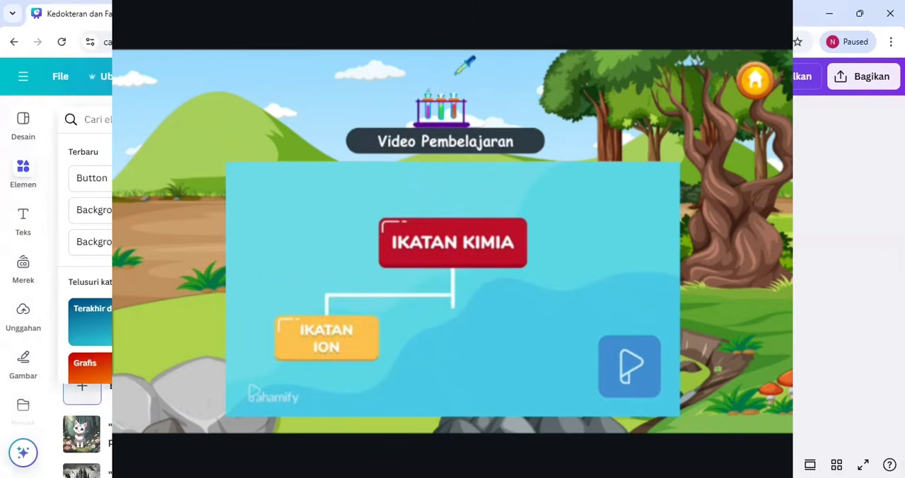
text(p)
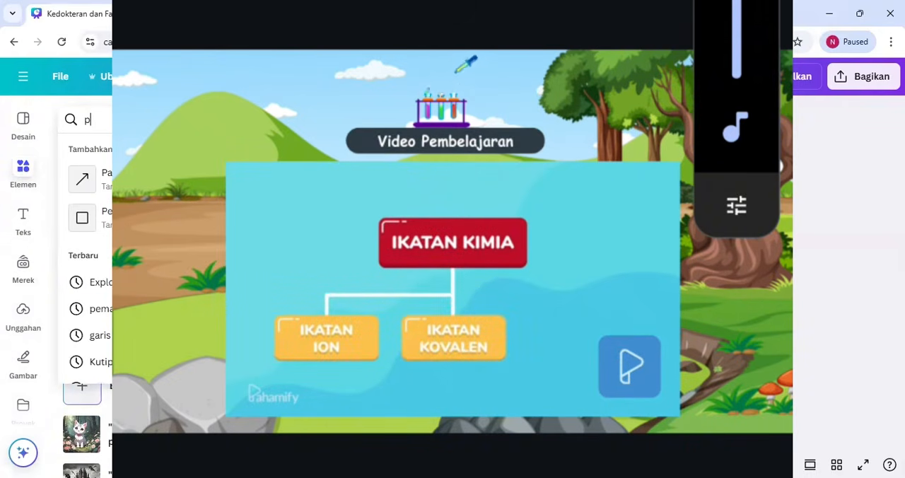
text(emandangan alam)
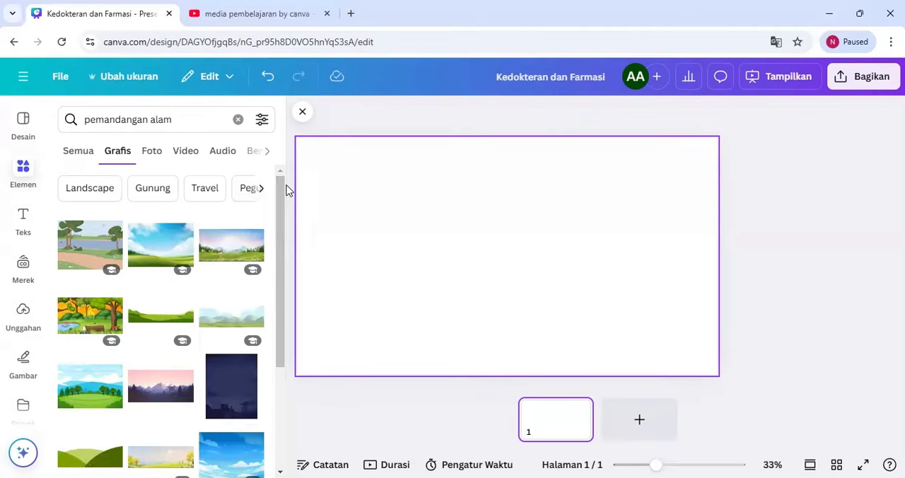
drag(286, 190, 286, 301)
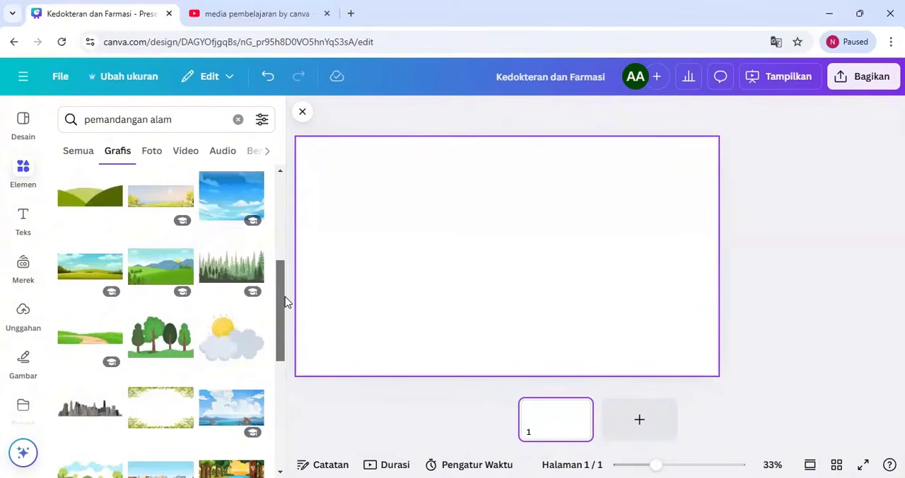
drag(287, 302, 284, 410)
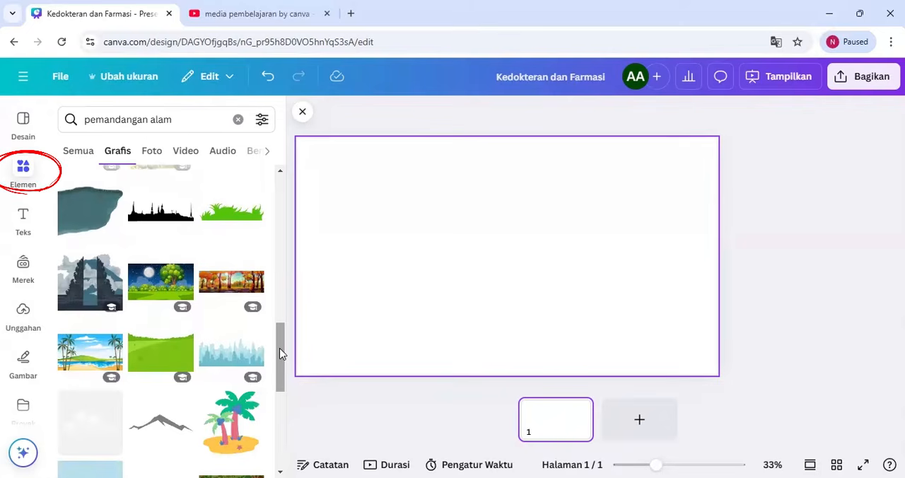
drag(280, 347, 281, 381)
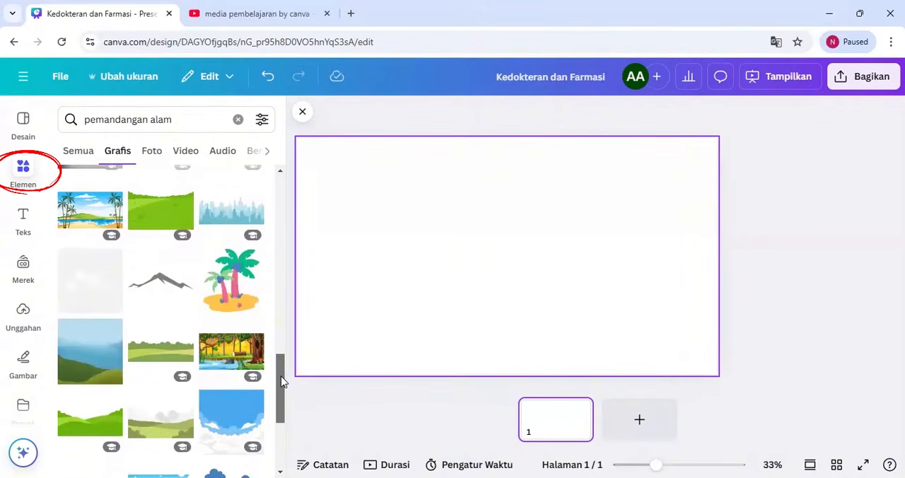
Pick the forest stream graphic with the orange sky and list more works by its creator, blueringmedia
click(224, 353)
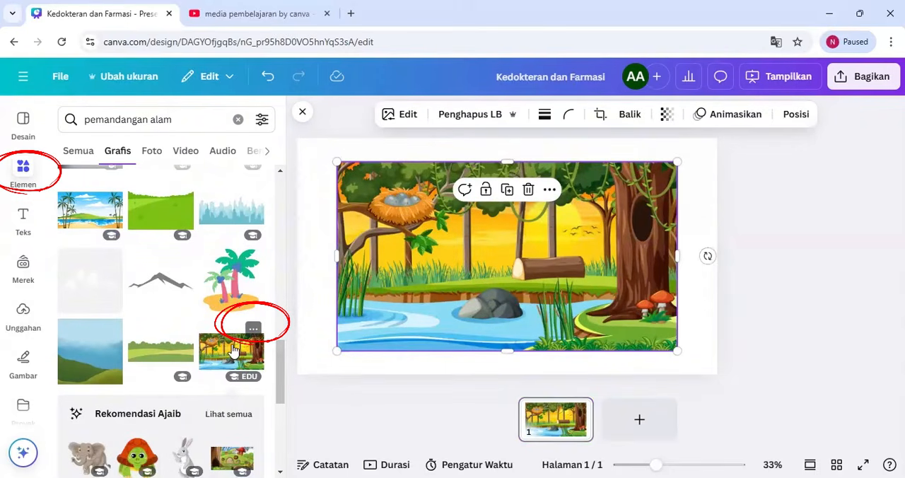
click(252, 328)
click(200, 406)
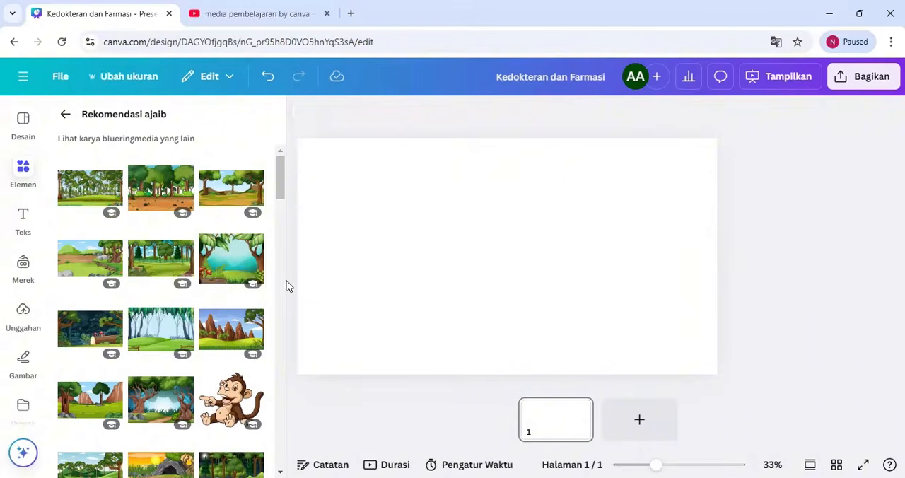
drag(278, 191, 283, 161)
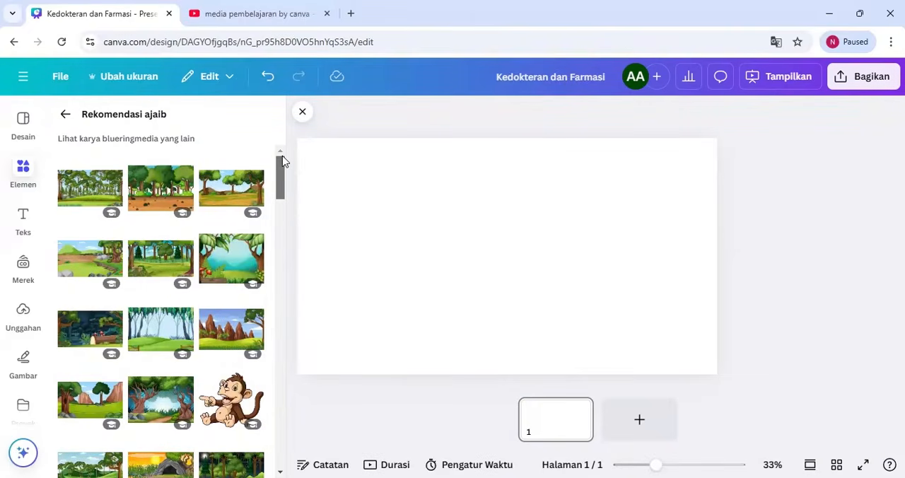
Insert the landscape graphic with green hills, rocks and twisted trees and enlarge it to cover the whole page
click(78, 269)
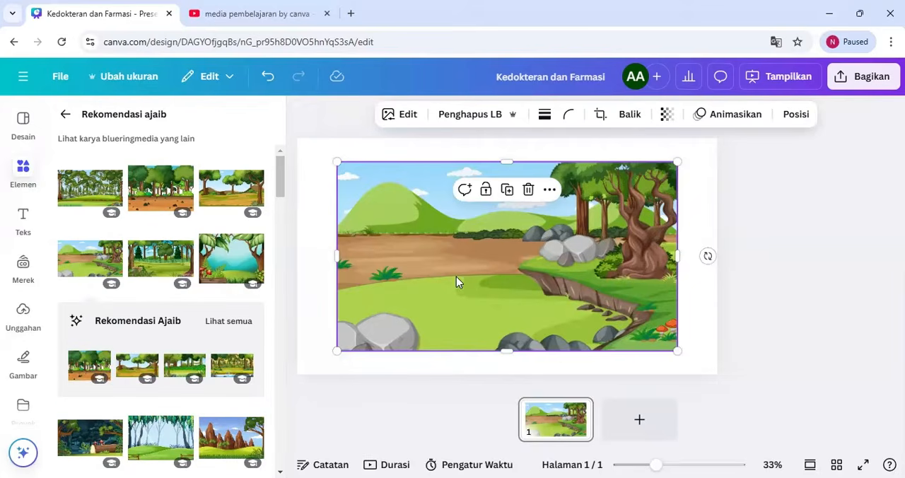
drag(456, 276, 412, 252)
drag(638, 328, 717, 373)
drag(670, 342, 665, 342)
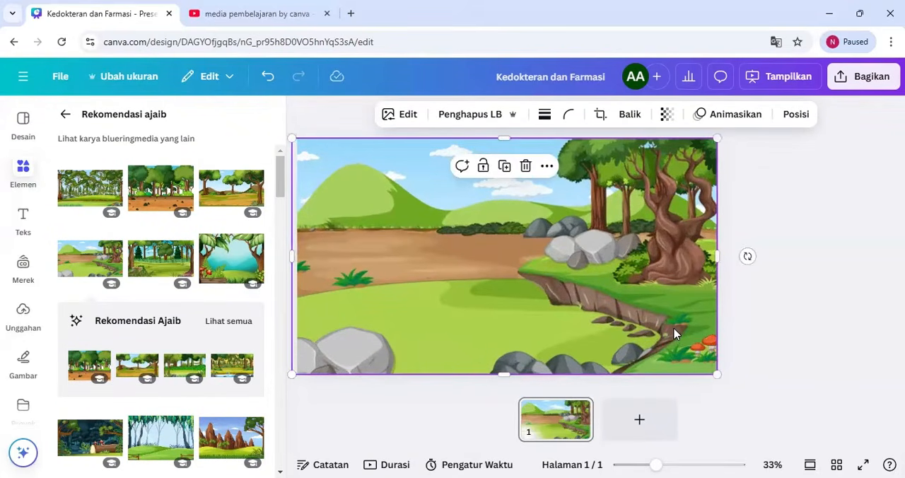
Add a blank page and reorder the pages so the blank one comes before the landscape page
click(639, 420)
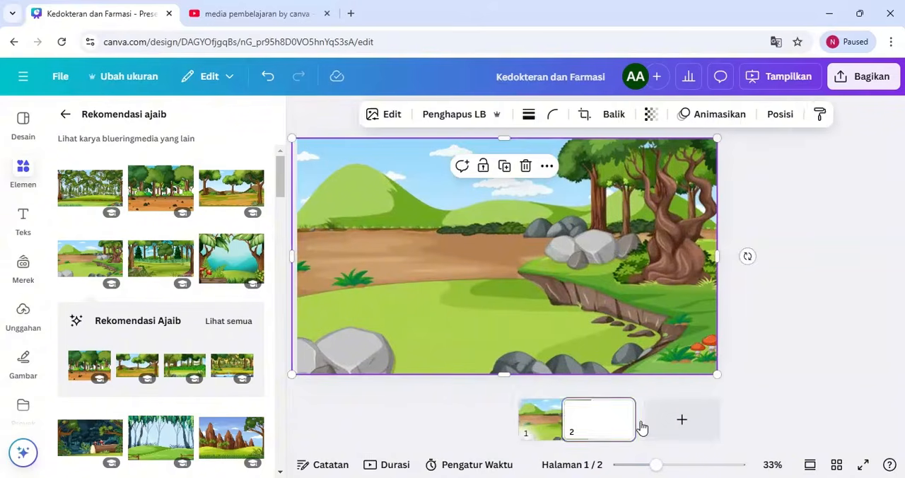
drag(525, 401, 630, 418)
click(513, 419)
Insert the dark forest graphic with the river and jumping fish on page 1 and enlarge it to cover the page
scroll(236, 360, down, 10)
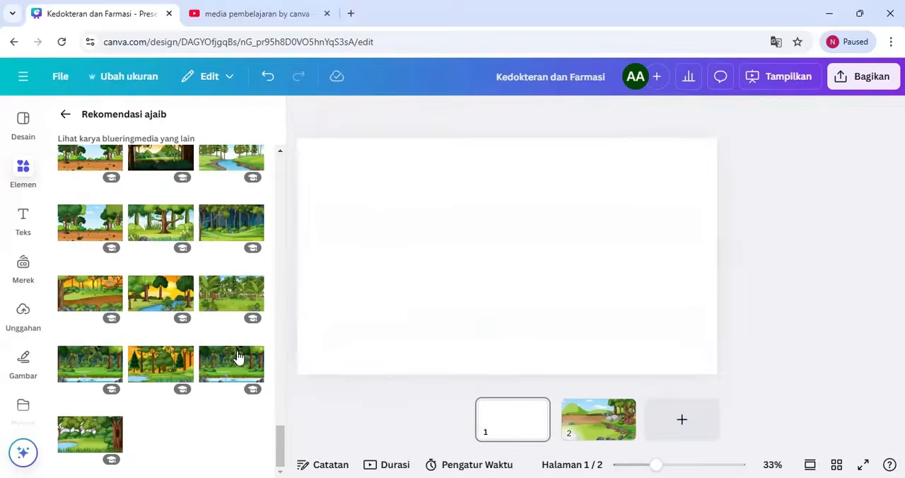
click(223, 360)
drag(651, 304, 610, 280)
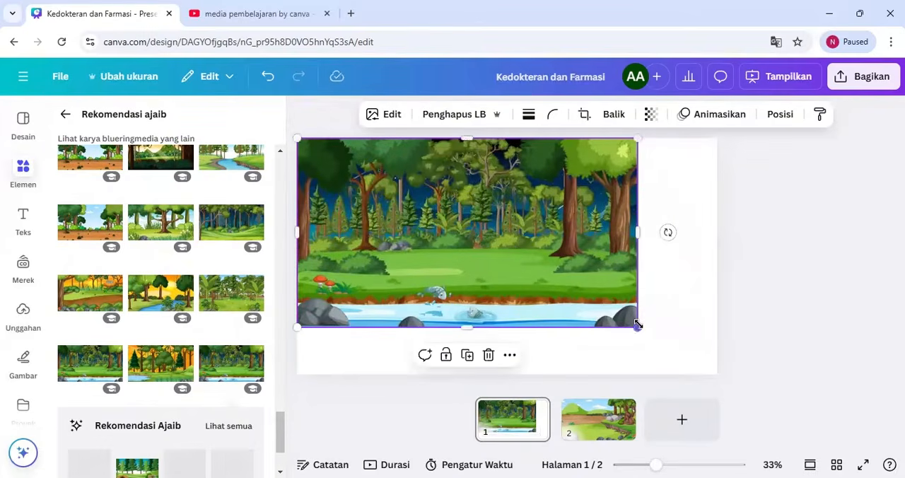
drag(638, 324, 721, 372)
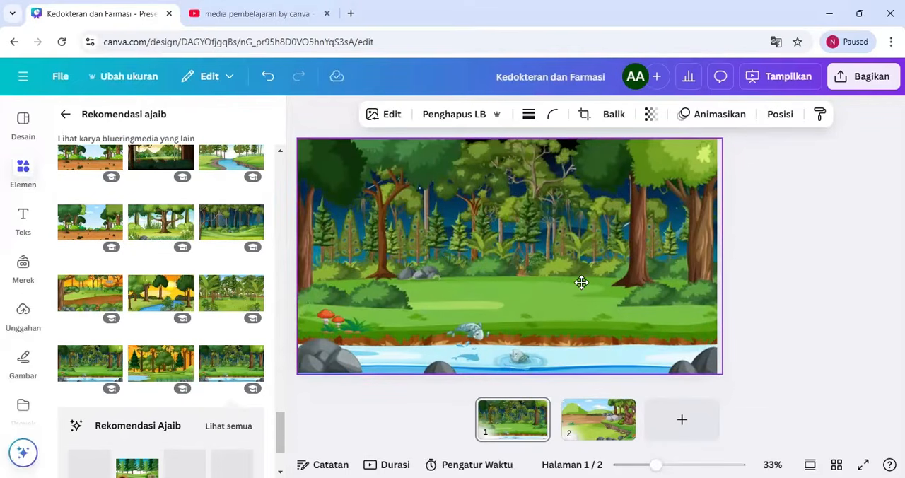
Lock only the position of the forest background on page 1
right_click(587, 281)
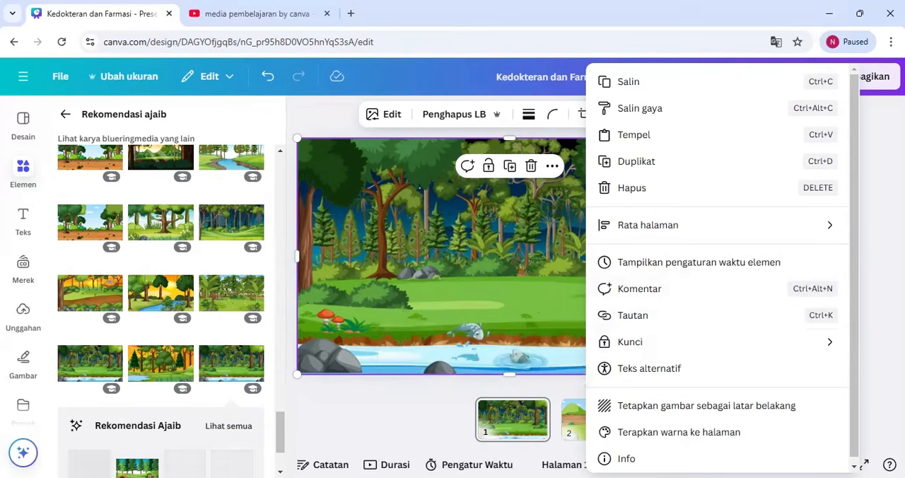
mouse_move(635, 348)
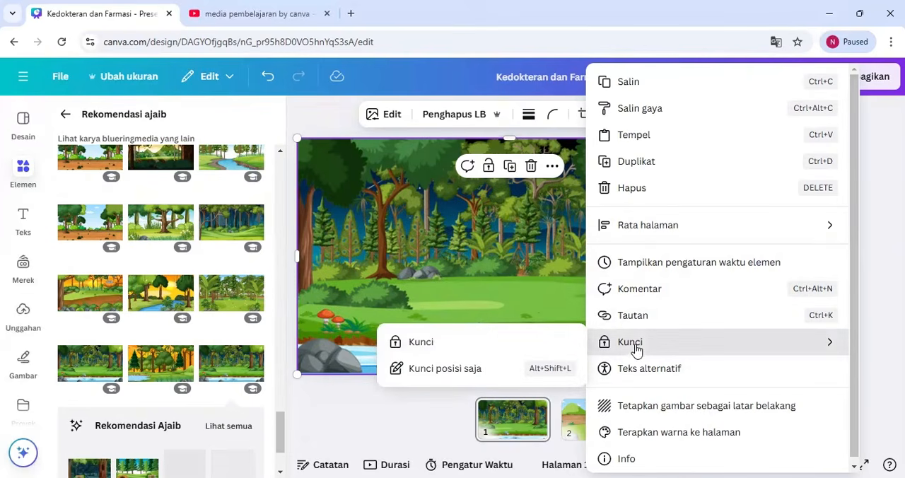
click(544, 367)
Add a heading reading "Selamat Datang" to page 1 and move it to the upper part of the page
click(24, 219)
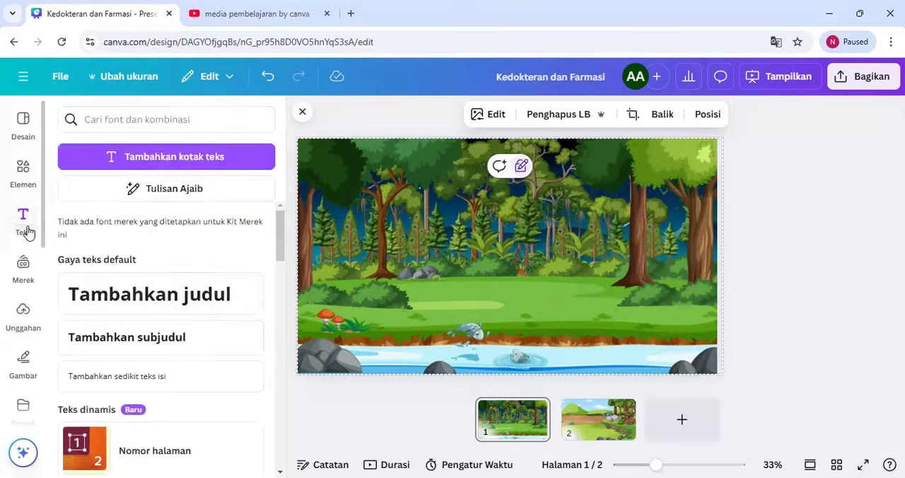
click(134, 303)
text(S)
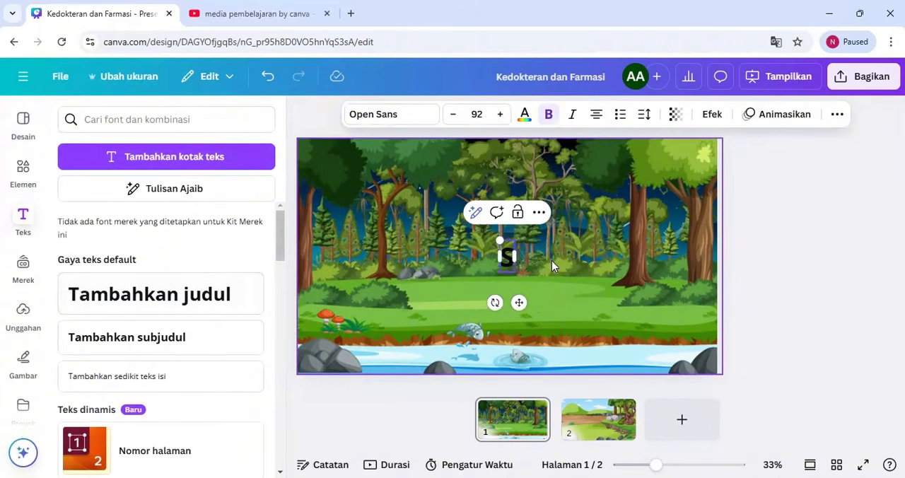
text(elamat data)
key(BackSpace)
key(BackSpace)
key(BackSpace)
key(BackSpace)
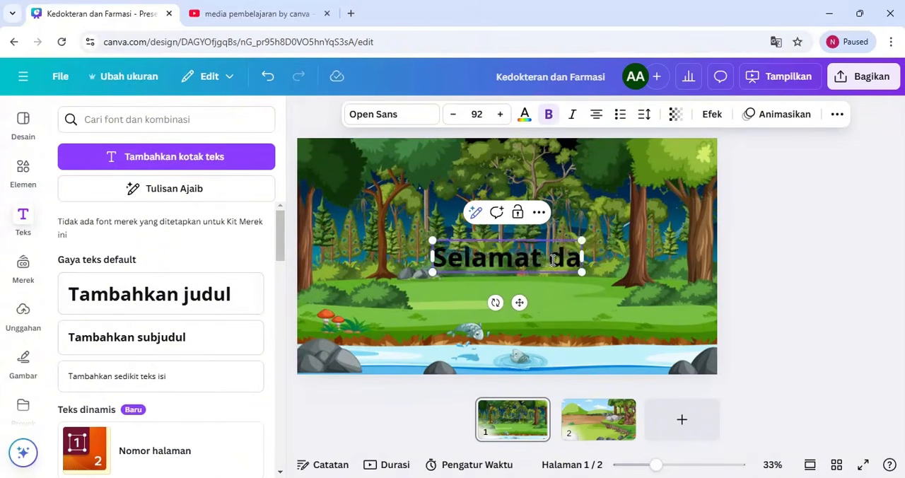
text(Datang)
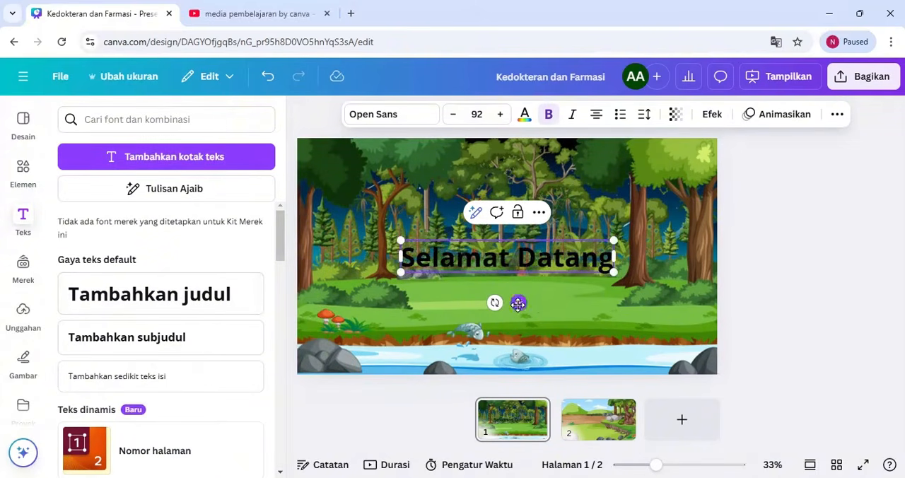
drag(519, 302, 511, 222)
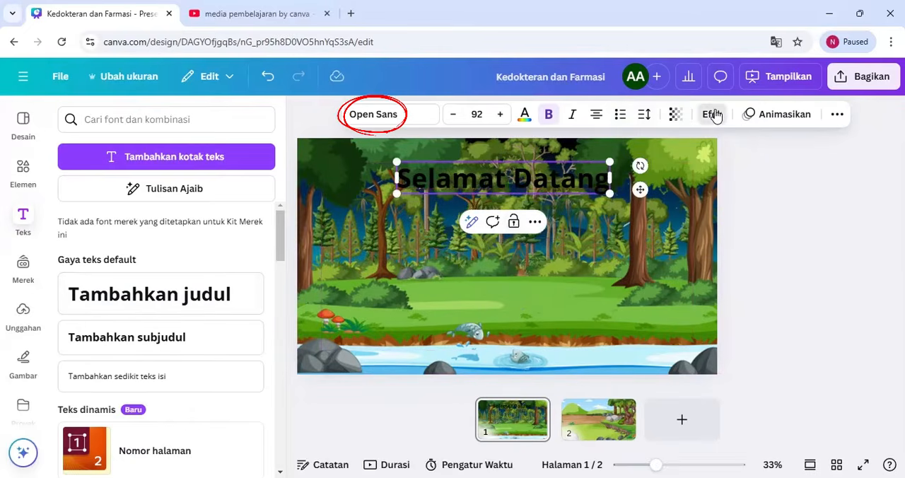
Find a script font and set the Selamat Datang title in Carlsons Script
click(711, 114)
click(381, 117)
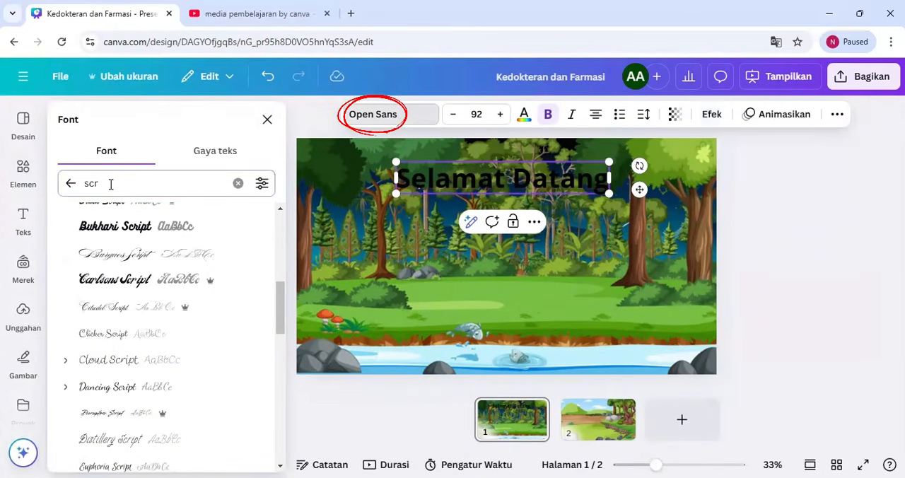
drag(280, 300, 278, 183)
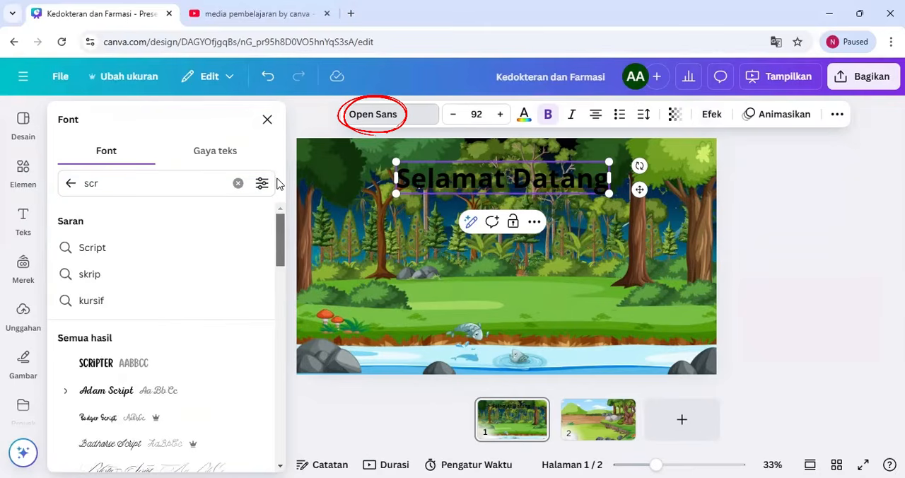
scroll(151, 335, down, 5)
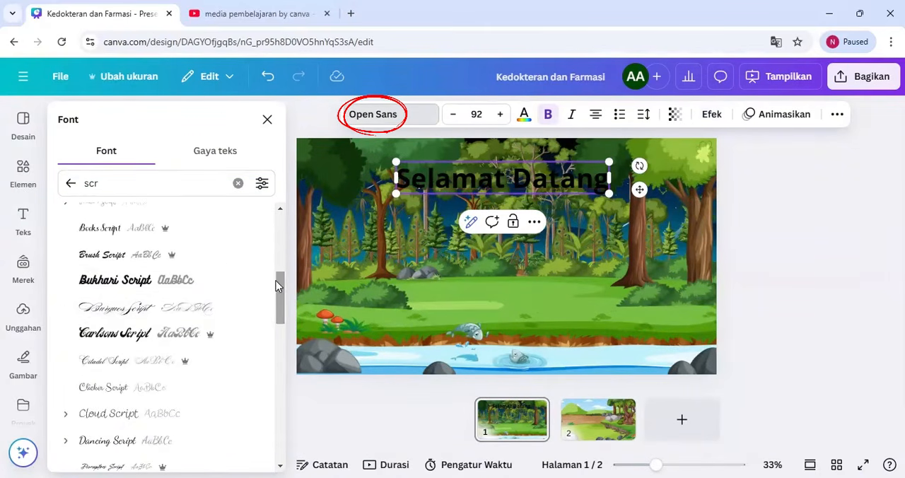
click(151, 335)
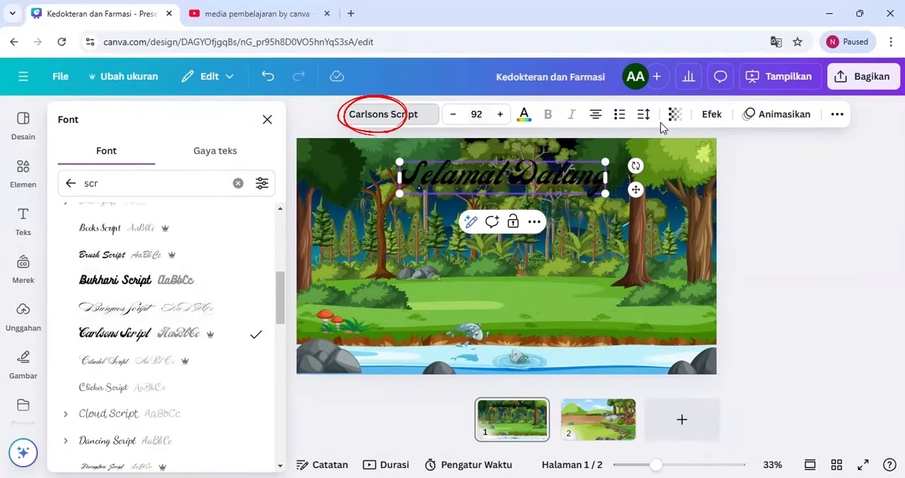
Apply the Kerangka outline effect to the Selamat Datang title in white and increase its thickness
click(712, 115)
mouse_move(281, 195)
mouse_down()
mouse_move(282, 281)
mouse_move(281, 197)
mouse_up()
click(247, 276)
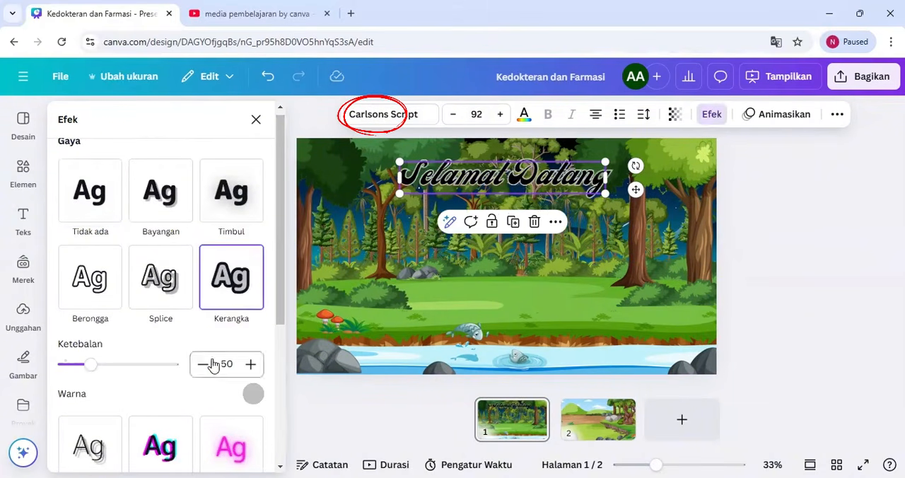
click(259, 400)
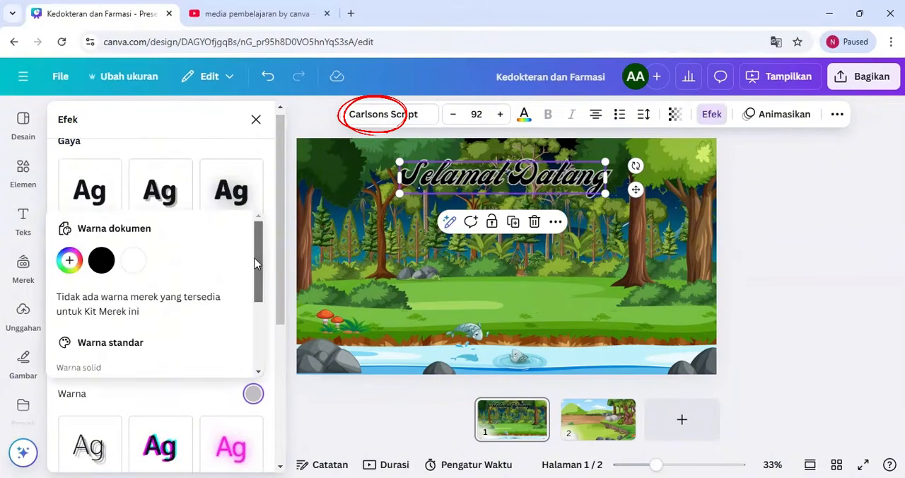
click(127, 263)
click(229, 391)
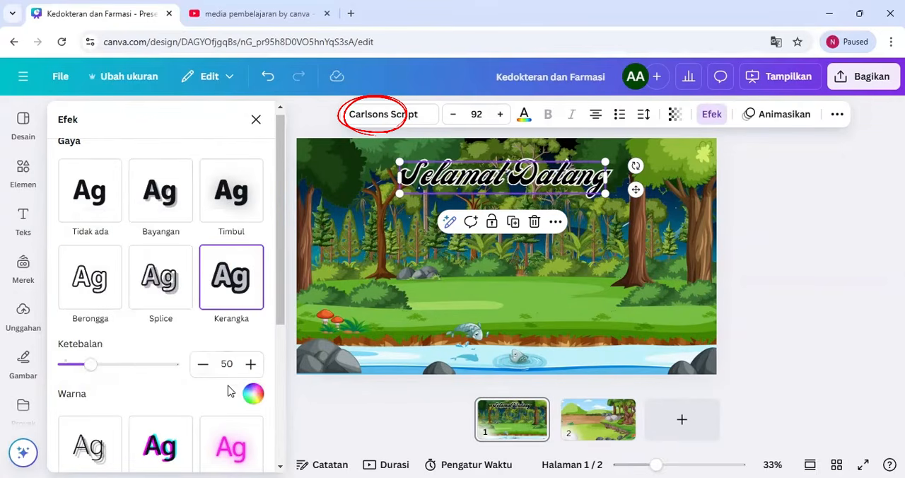
drag(96, 369, 191, 365)
Shift the Selamat Datang title slightly lower and apply the Lengkungkan curve shape with a curvature of 14
mouse_move(548, 193)
mouse_down()
mouse_move(566, 222)
mouse_move(539, 203)
mouse_up()
scroll(278, 305, down, 4)
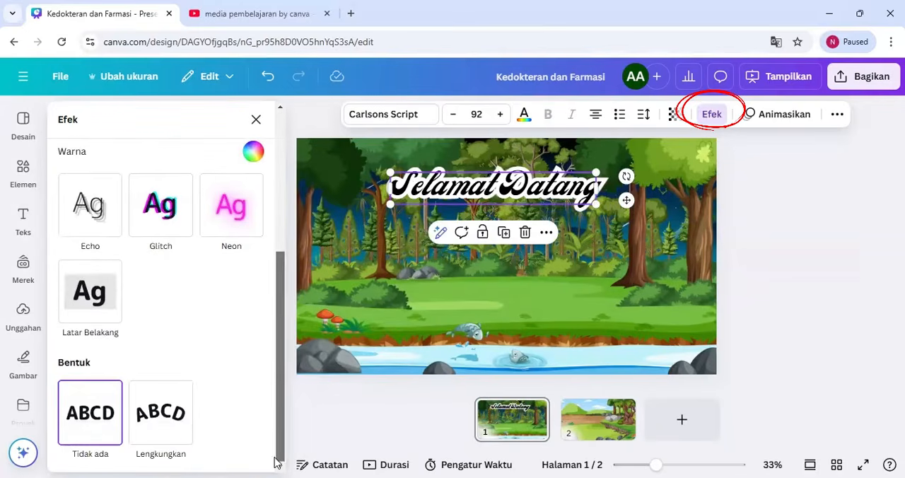
click(161, 414)
scroll(278, 459, down, 1)
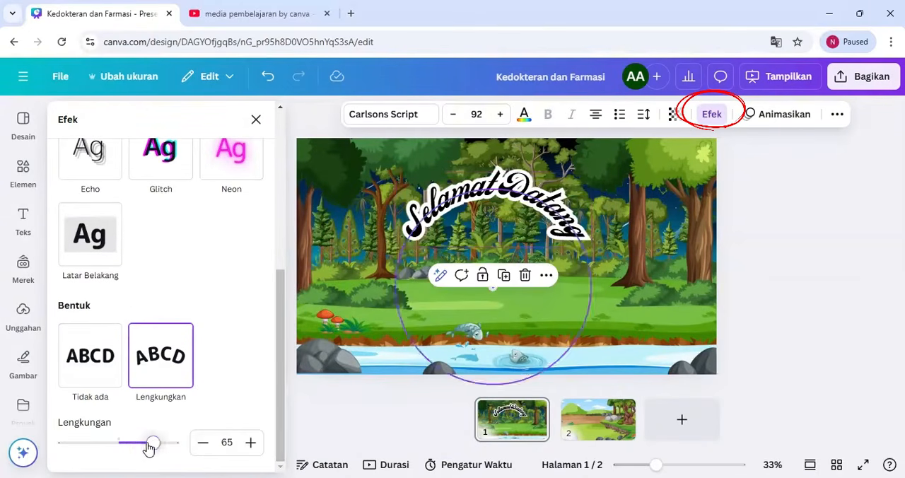
drag(152, 444, 126, 444)
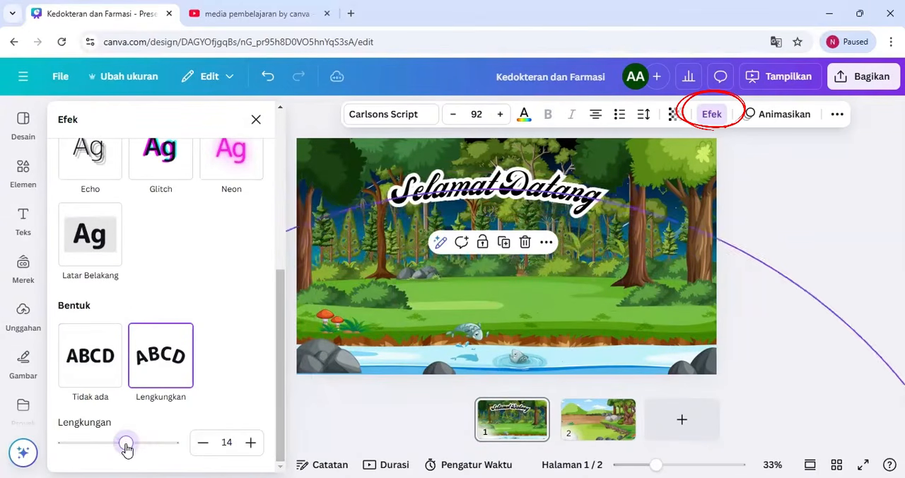
Widen the gap between the two words of the Selamat Datang title and centre it near the top of the page
click(502, 181)
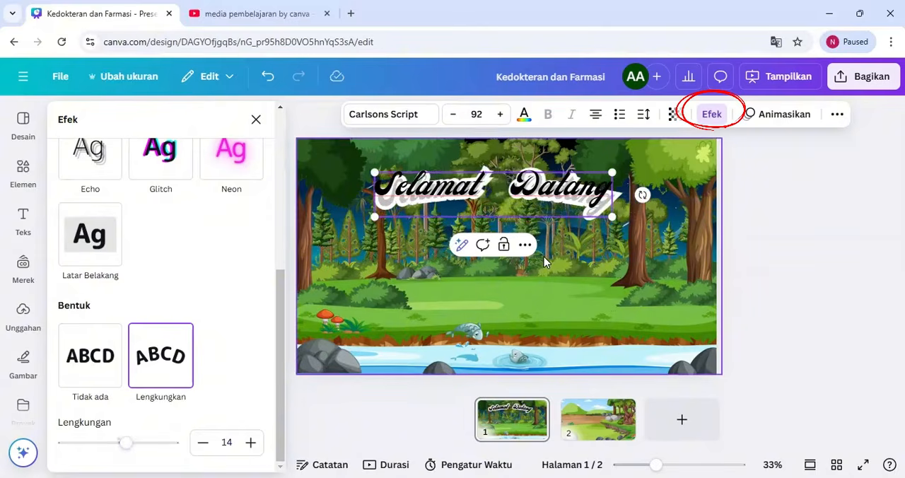
click(543, 256)
click(494, 188)
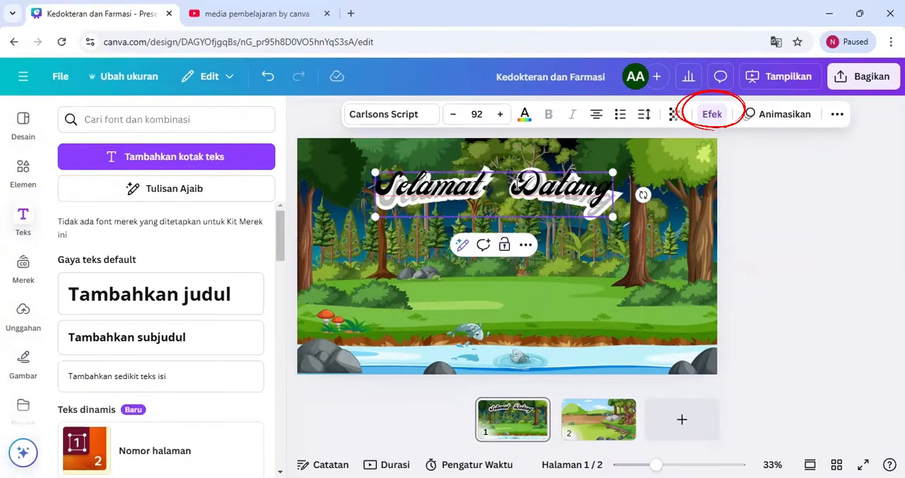
click(571, 260)
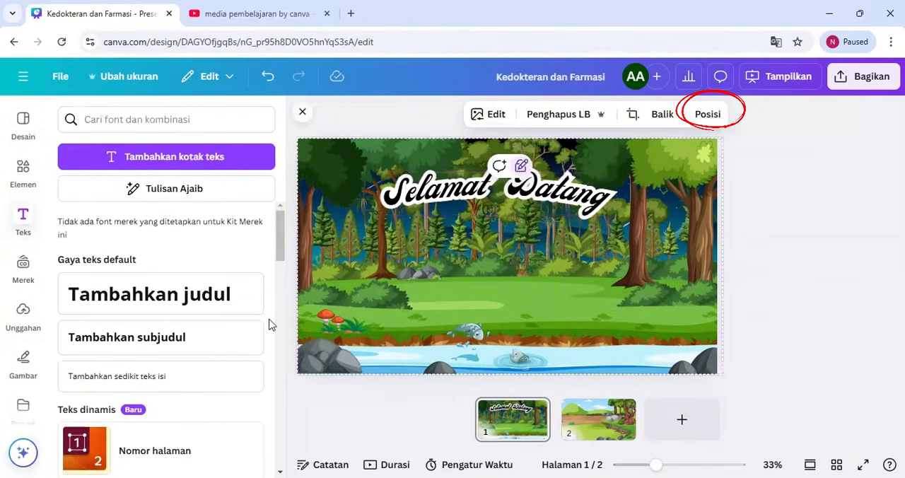
click(451, 189)
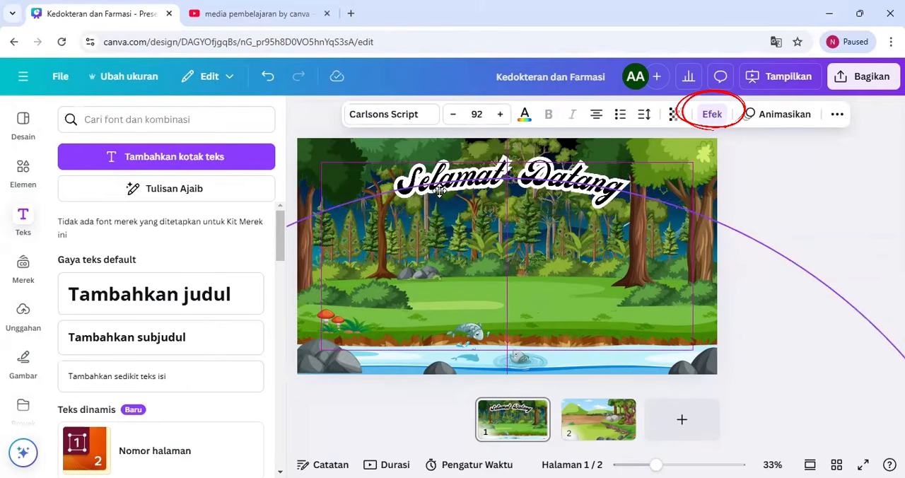
drag(440, 191, 444, 196)
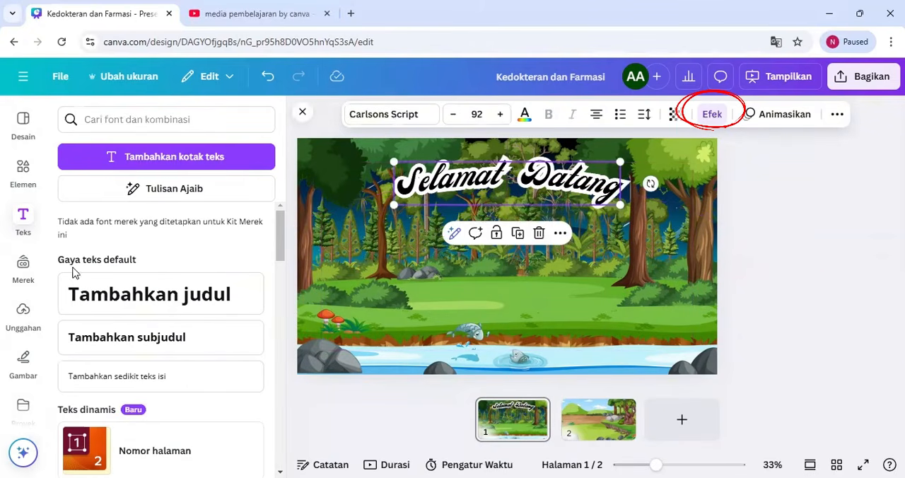
Add a subheading reading "IKATAN KIMIA" below the Selamat Datang title and enlarge it to size 62
click(121, 338)
key(BackSpace)
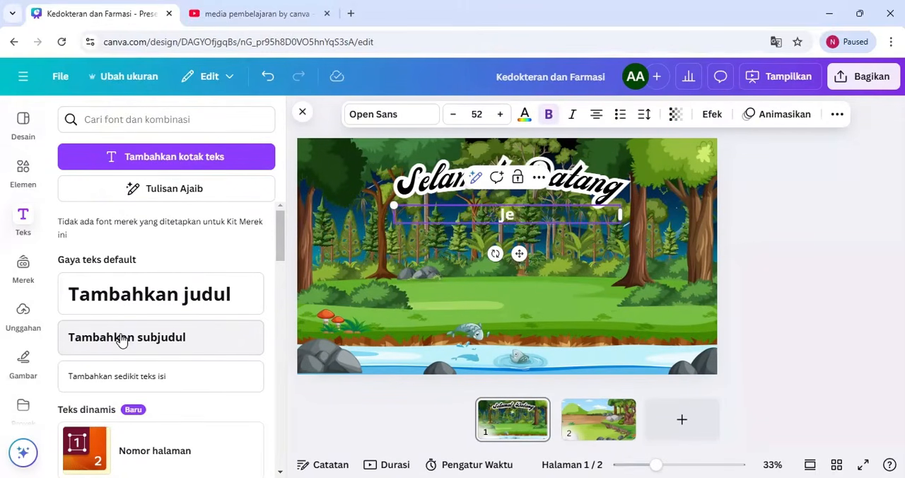
key(BackSpace)
key(BackSpace)
text(IKATAN KIMIA)
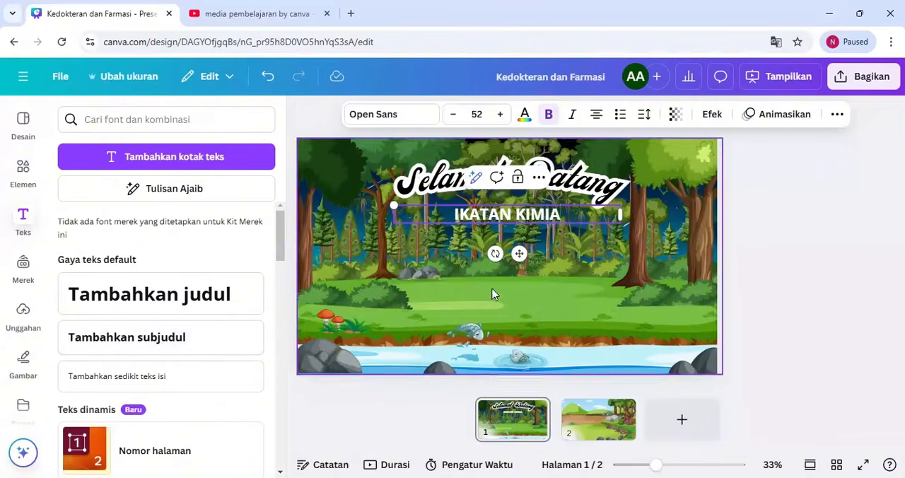
click(496, 291)
drag(527, 221, 532, 214)
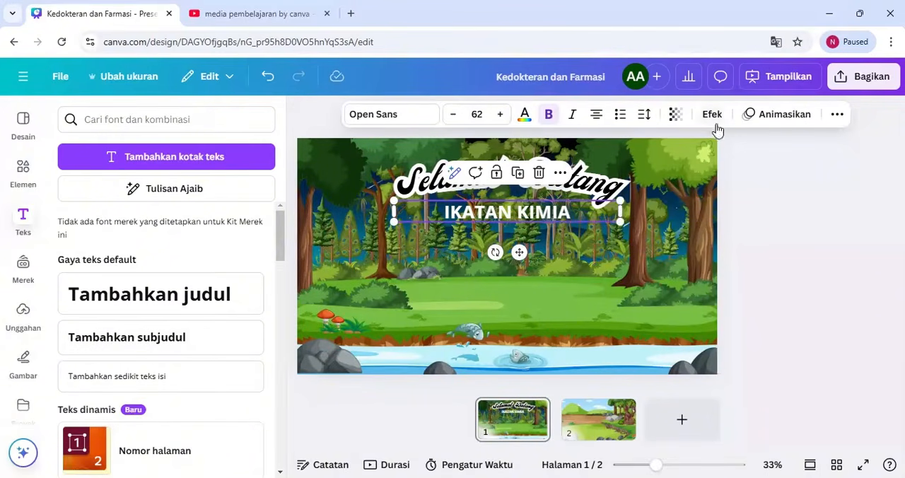
Set the IKATAN KIMIA subheading's letter spacing to 412 and its font to Aerospace bold
click(644, 114)
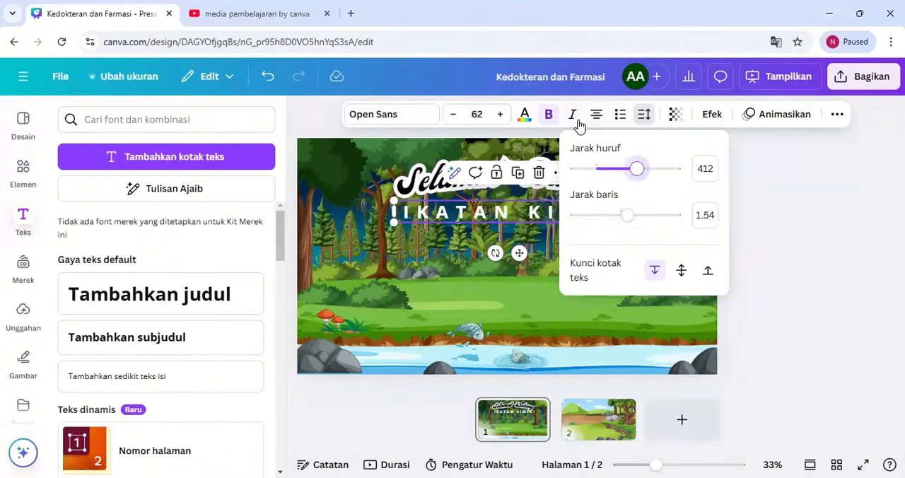
click(406, 119)
click(267, 119)
click(366, 116)
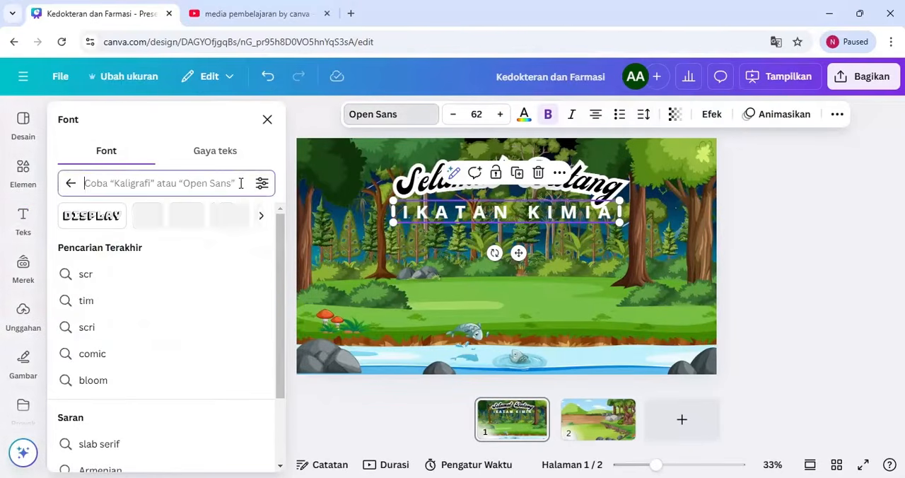
text(Bold)
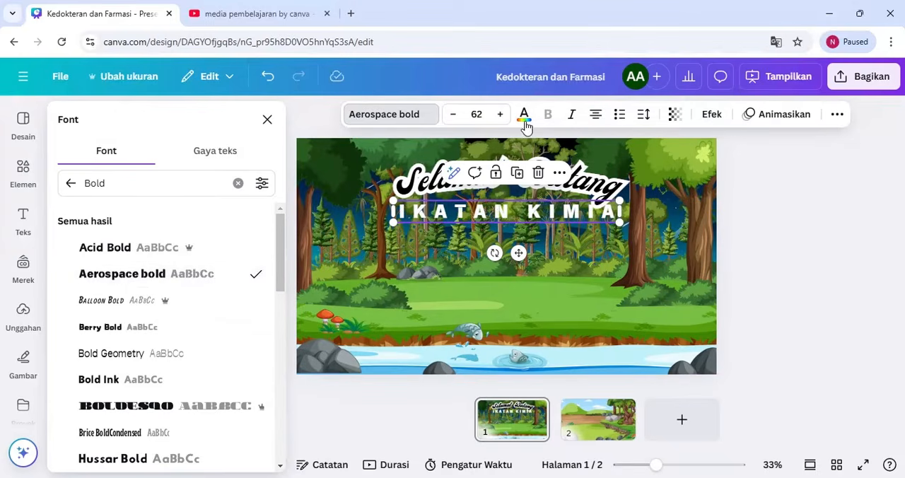
Apply the Kerangka outline effect in black to the IKATAN KIMIA subheading
click(710, 115)
click(226, 282)
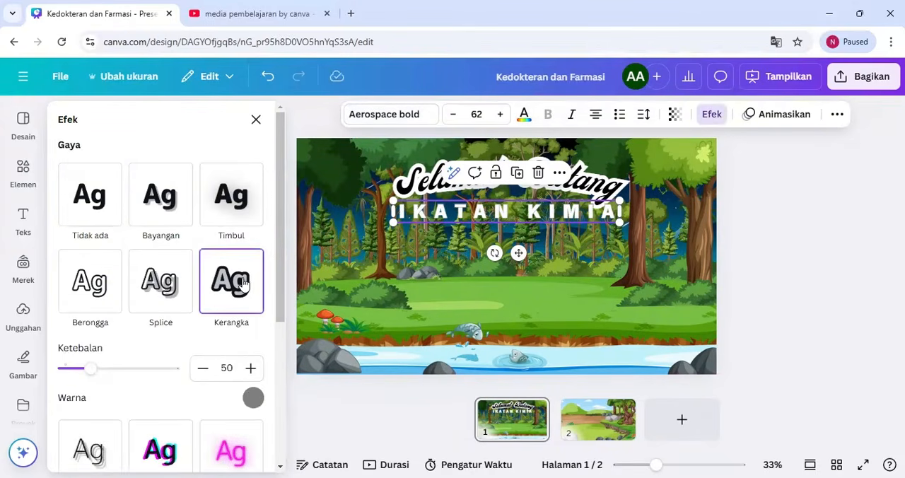
click(254, 398)
click(101, 265)
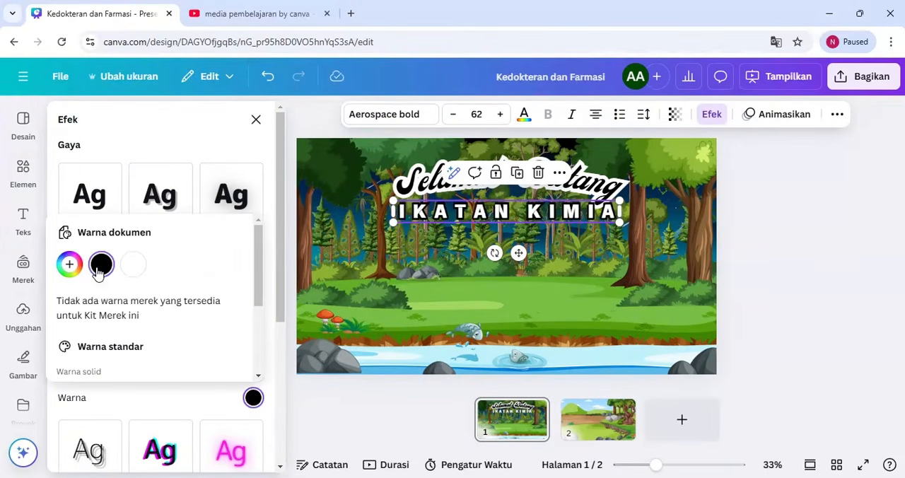
drag(259, 294, 261, 352)
click(448, 262)
Narrow the word gap in the Selamat Datang title, rotate it about -1° and align IKATAN KIMIA beneath it
drag(537, 215, 533, 219)
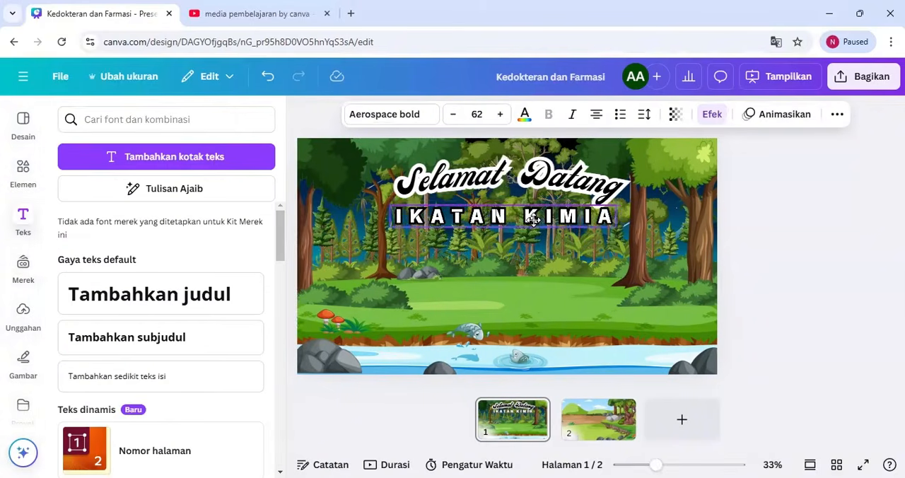
click(509, 176)
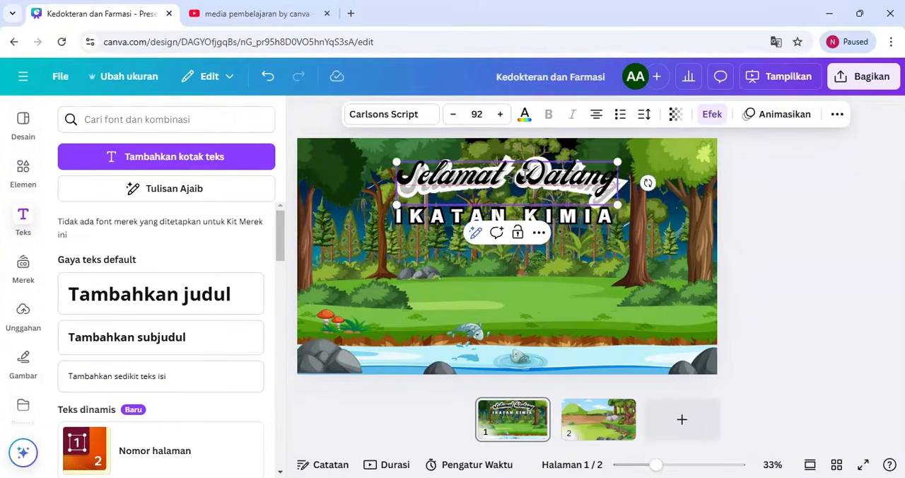
click(590, 265)
click(537, 216)
click(509, 180)
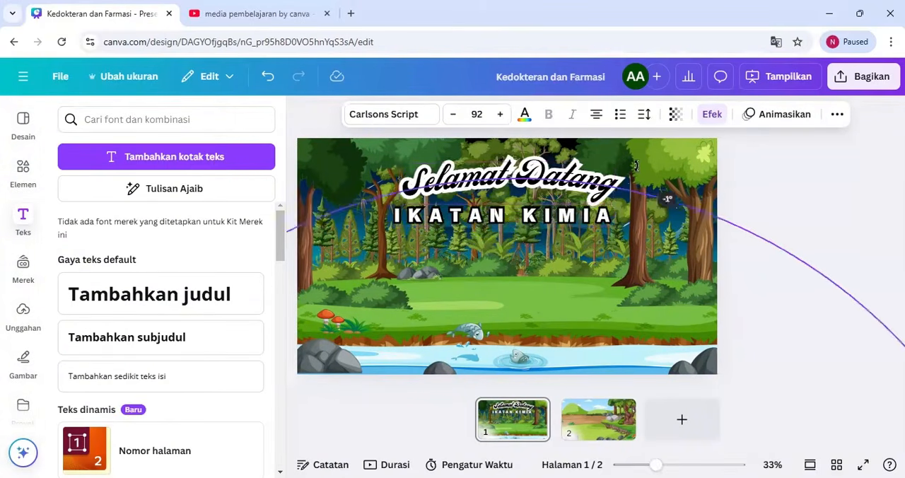
click(533, 220)
Search the elements for "boho" graphics and insert the heart-shaped one with dark leaves on page 1
click(21, 177)
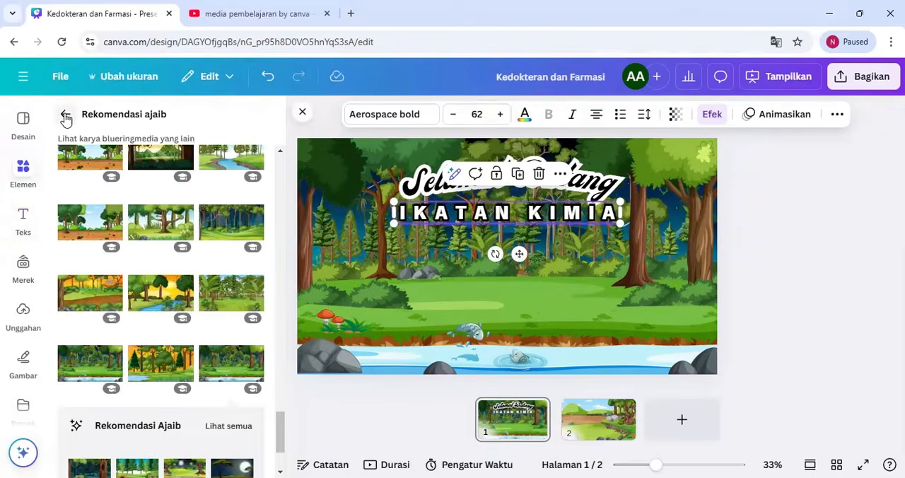
click(238, 121)
text(boho)
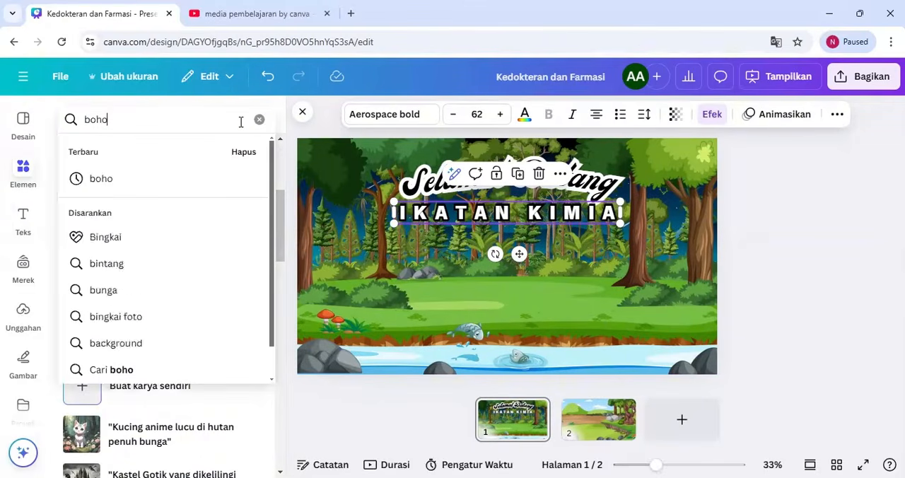
key(Return)
click(118, 153)
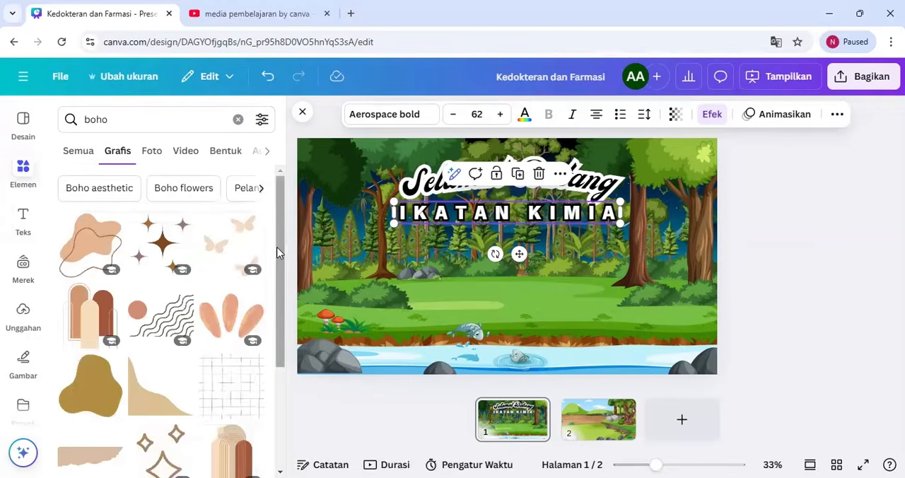
scroll(278, 253, down, 8)
scroll(97, 300, up, 2)
click(97, 300)
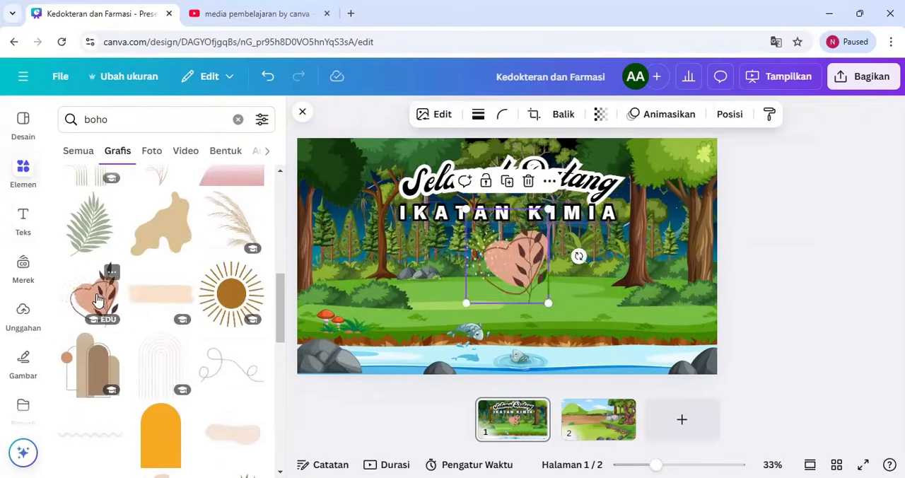
Move the heart graphic onto the large tree beside the title and place the boho stacked-stones graphic over it
drag(512, 270, 659, 274)
drag(281, 284, 282, 340)
click(183, 338)
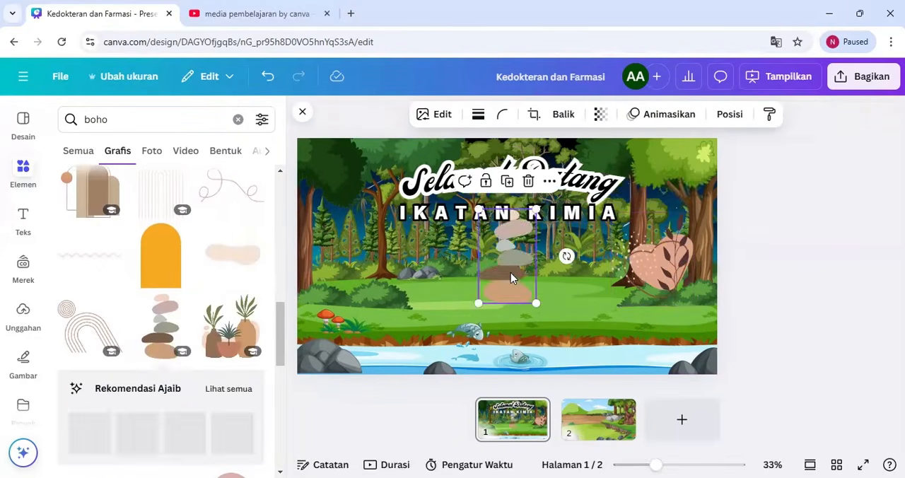
drag(512, 278, 657, 278)
Change the IKATAN KIMIA subheading's Kerangka outline to white and its text colour to reddish brown
click(509, 212)
click(524, 114)
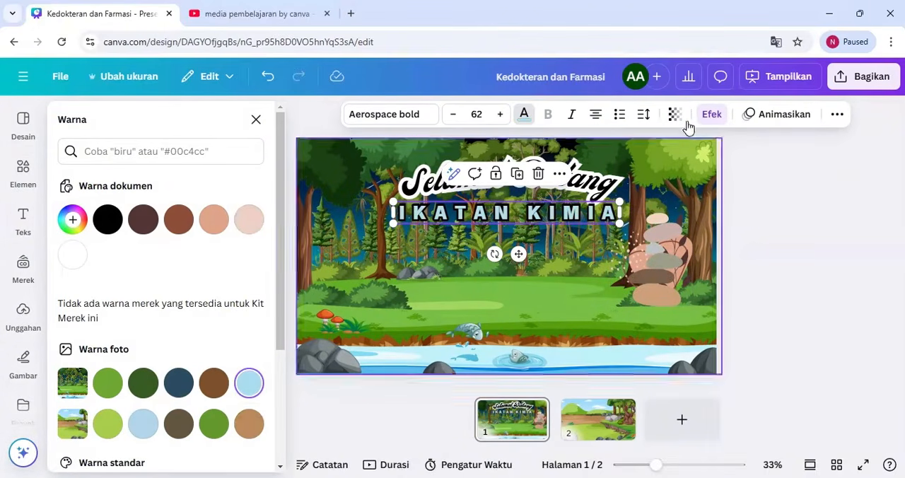
click(643, 114)
click(710, 115)
click(253, 397)
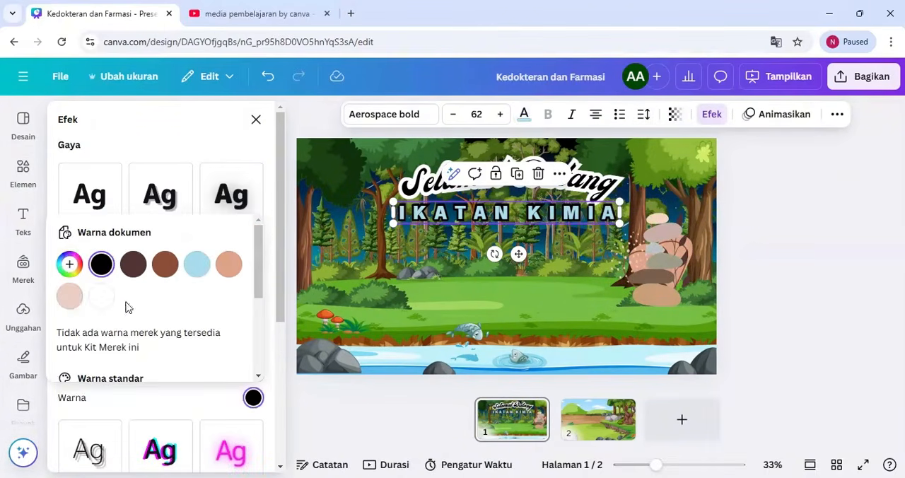
click(100, 302)
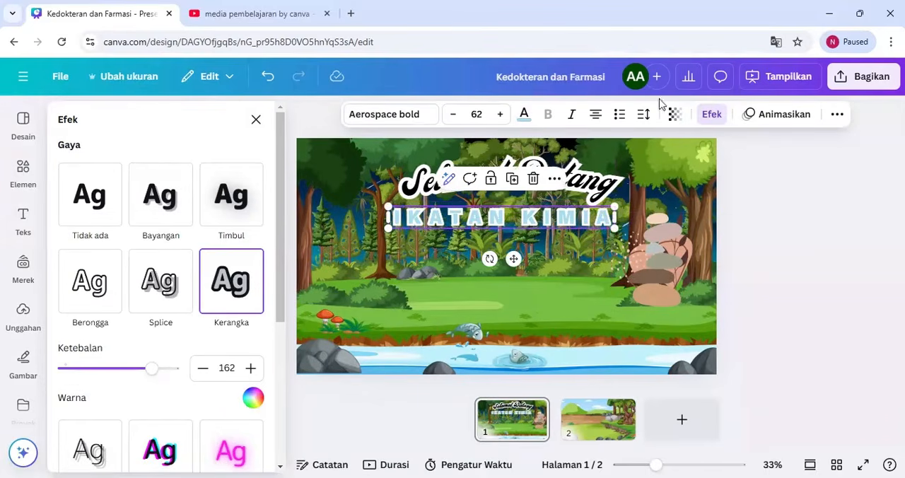
click(523, 116)
click(179, 219)
click(566, 187)
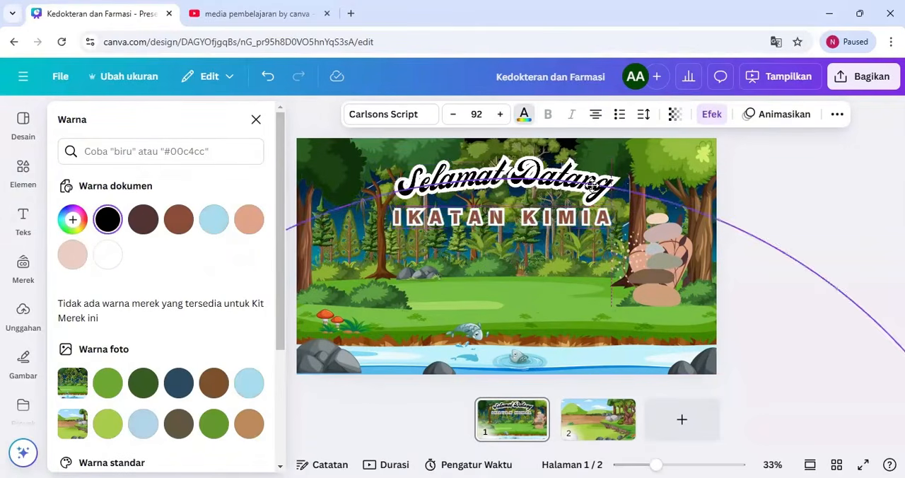
click(580, 218)
click(603, 282)
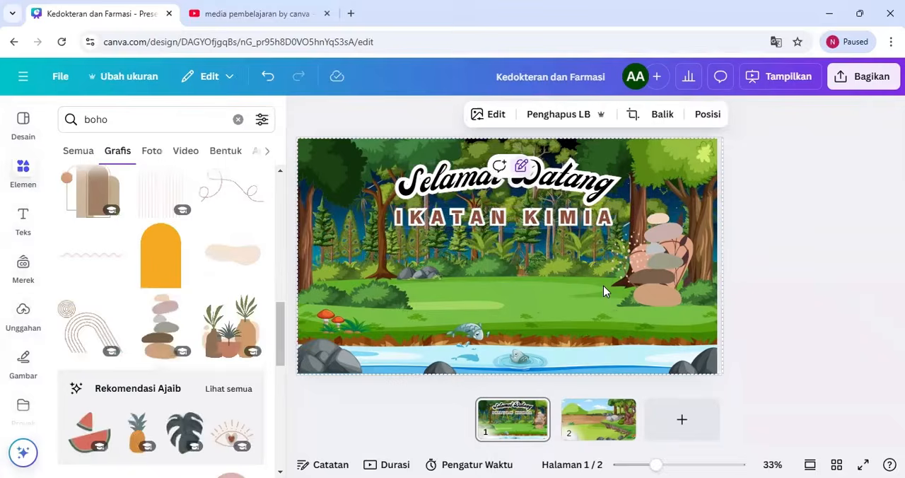
Add a heading reading "KELAS XI-MIPA SMA NEGERI 1 HURUNA" on two lines, scaled to font size 46 and centred below IKATAN KIMIA
click(25, 223)
click(172, 293)
text(KELAS X)
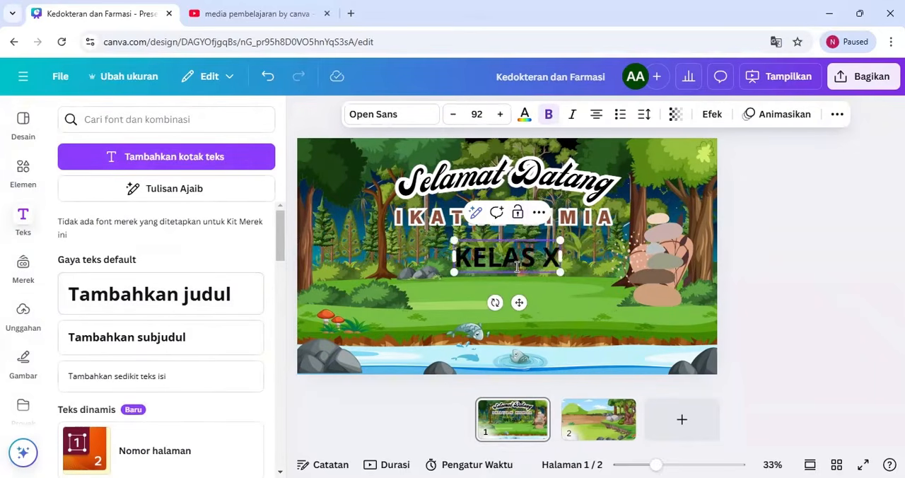
text(I-MIPA SMA)
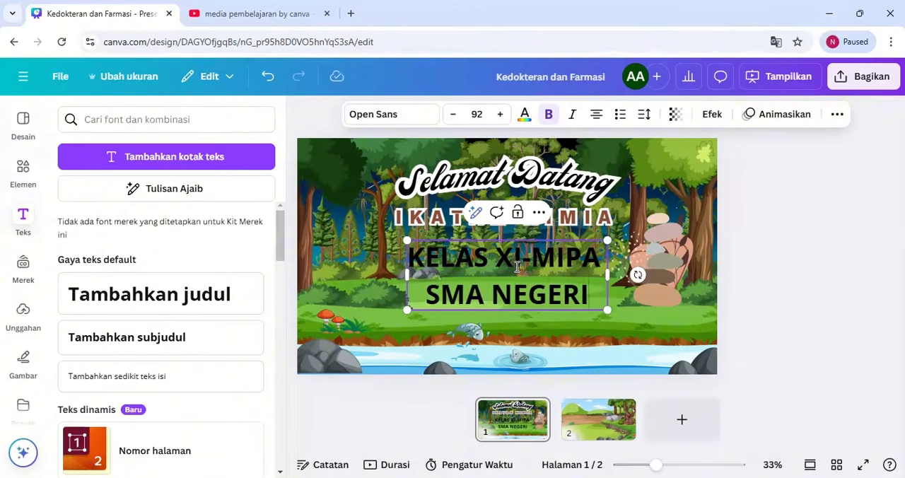
text( NEGERI 1 HURUNA)
drag(668, 308, 509, 277)
drag(440, 302, 517, 306)
Set the text colour of the KELAS XI-MIPA class label to white
click(524, 117)
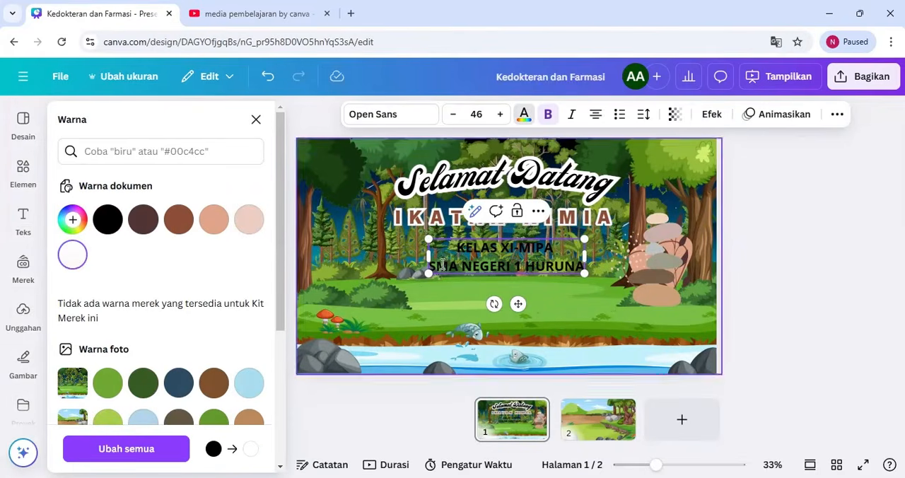
click(456, 296)
click(479, 266)
click(522, 118)
click(72, 263)
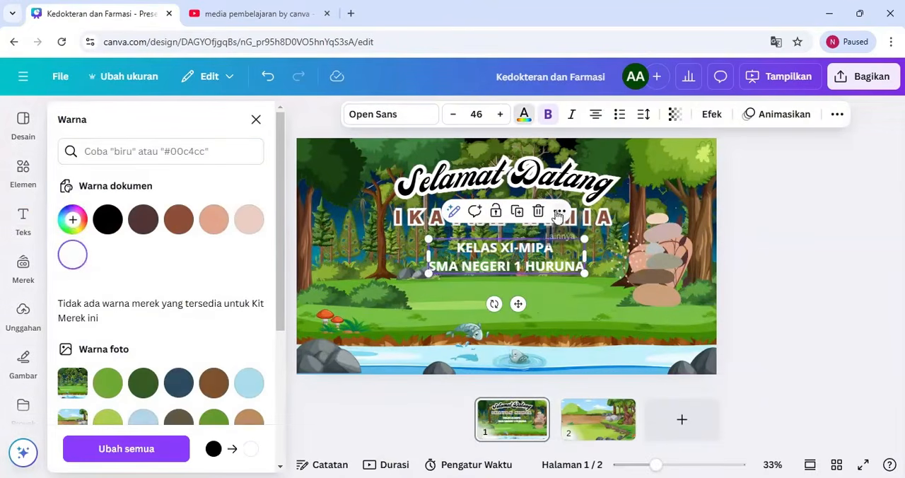
Apply the Latar Belakang text effect to the class label with a brown background colour
click(712, 115)
click(89, 452)
scroll(280, 398, down, 5)
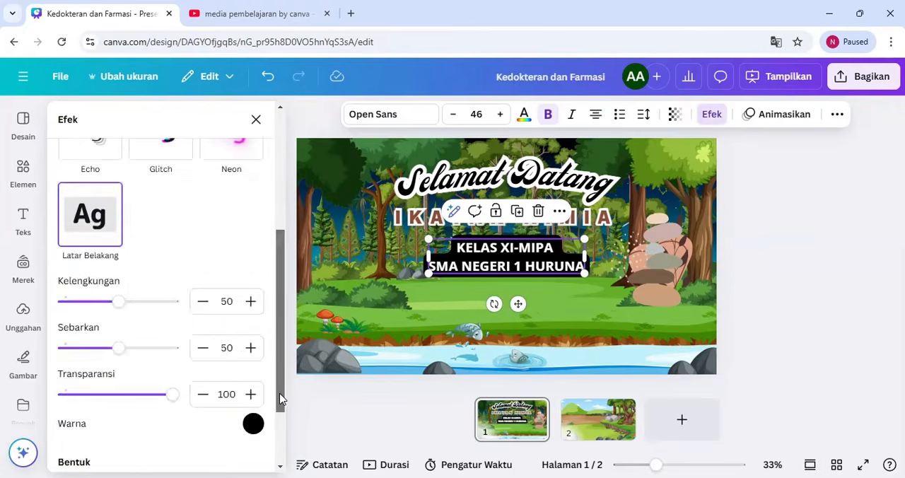
click(253, 392)
click(133, 259)
click(173, 264)
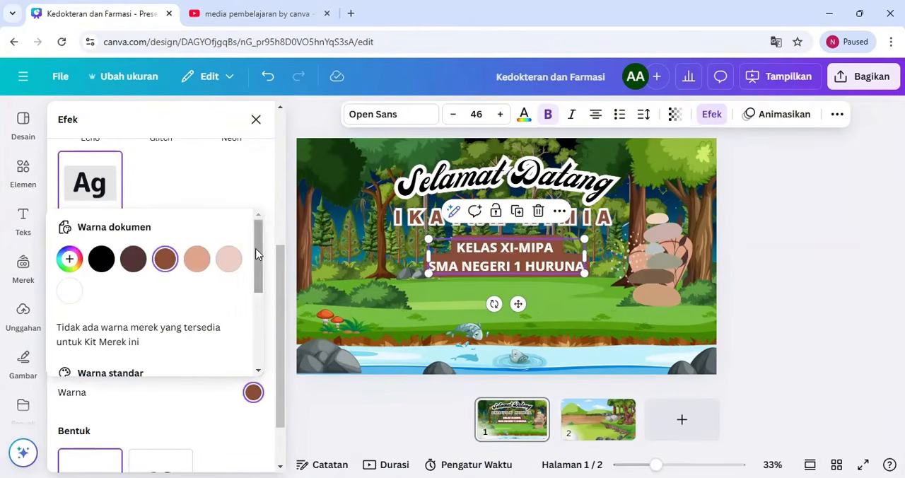
click(529, 265)
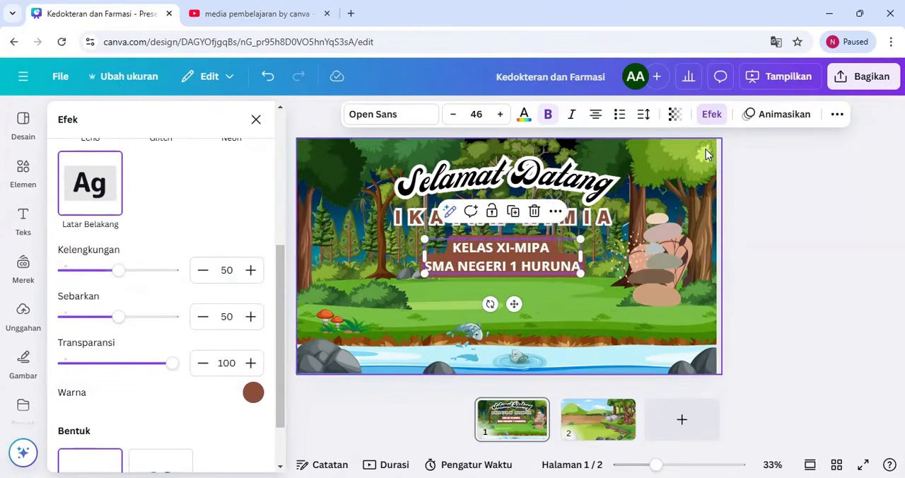
Tighten the class label's line spacing and move it slightly lower, centred beneath IKATAN KIMIA
click(643, 114)
click(790, 249)
drag(527, 247, 529, 262)
click(790, 270)
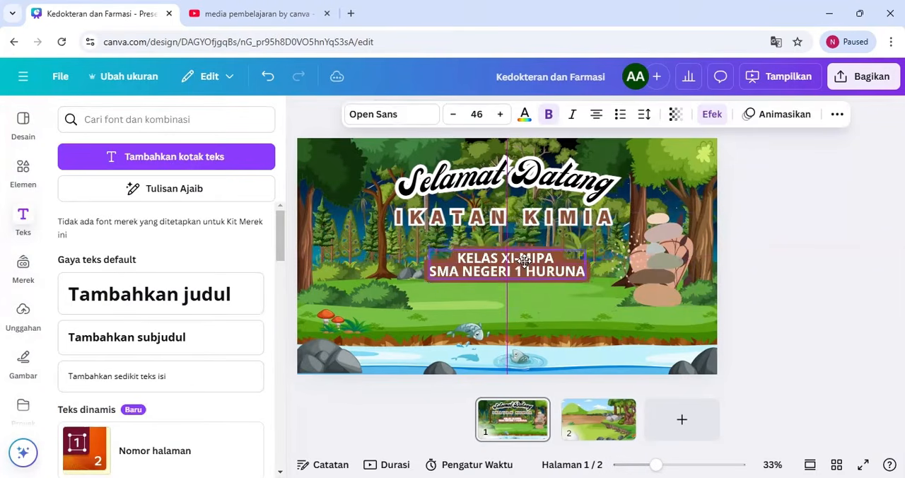
Search the elements for "kimia" and delete the stacked-stones and heart graphics from page 1
click(39, 177)
click(237, 120)
text(kimia)
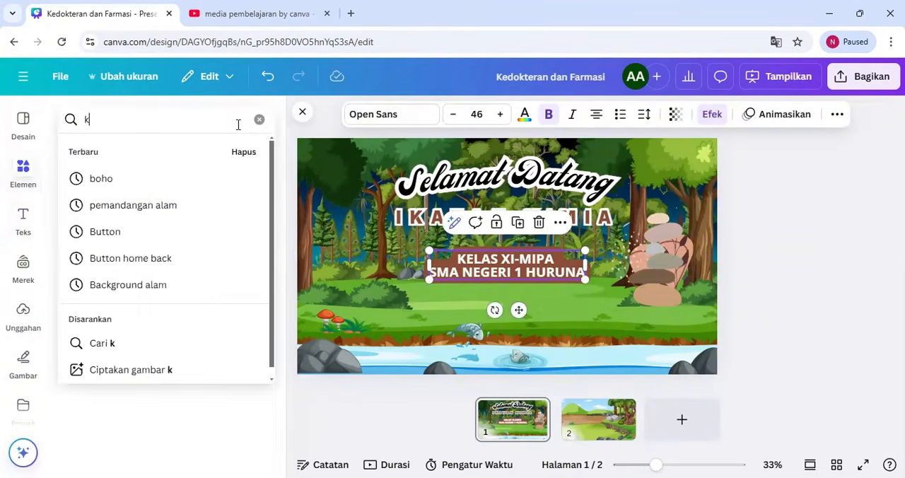
key(Return)
click(659, 276)
key(Delete)
Insert the purple atom from the kimia graphics, shrink it and place it beside the large tree's base
click(117, 151)
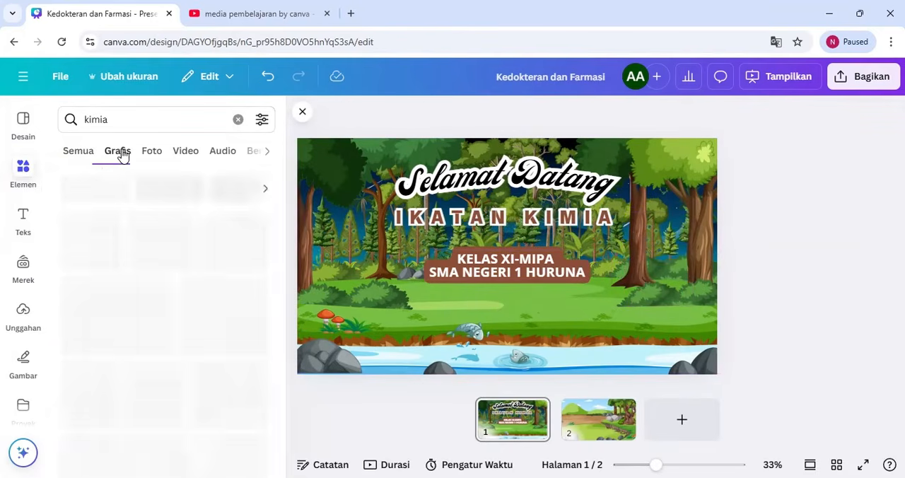
drag(282, 206, 279, 471)
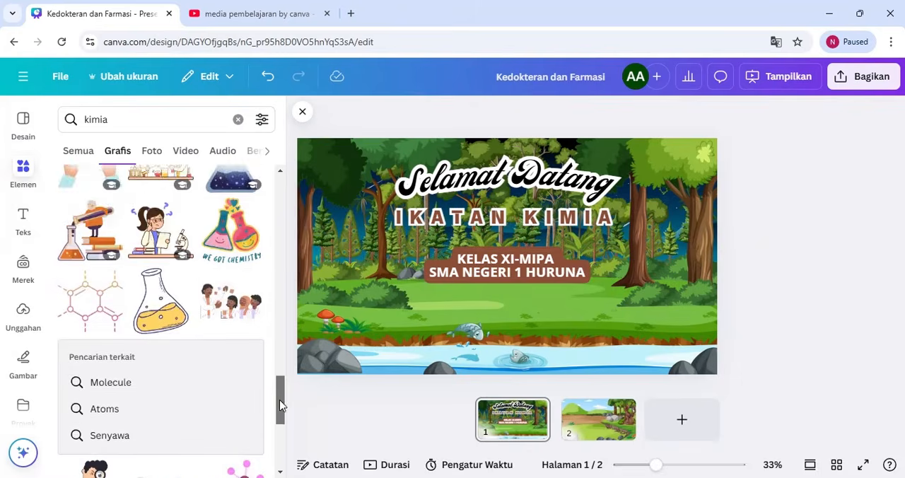
drag(280, 403, 283, 463)
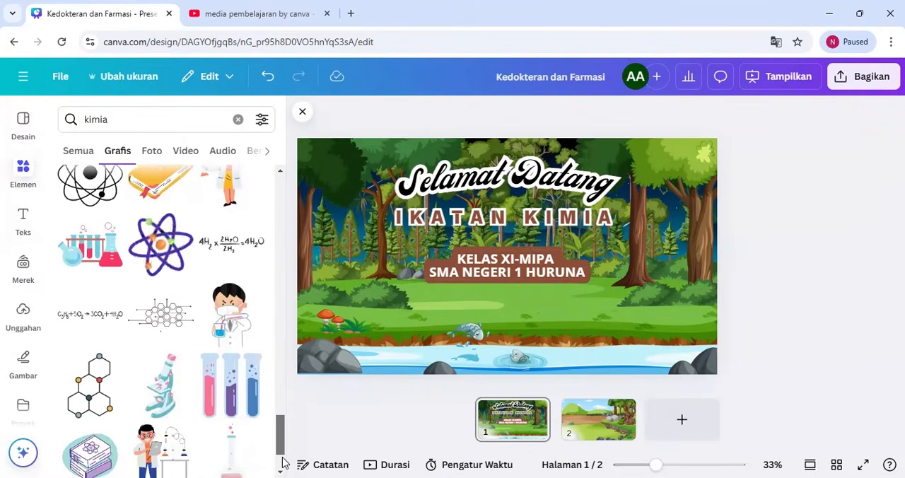
click(190, 269)
drag(413, 162, 563, 333)
drag(578, 329, 662, 297)
Insert the recommended laboratory flask graphic, and place the atom at about 89 px wide on the class label's upper right corner
click(85, 352)
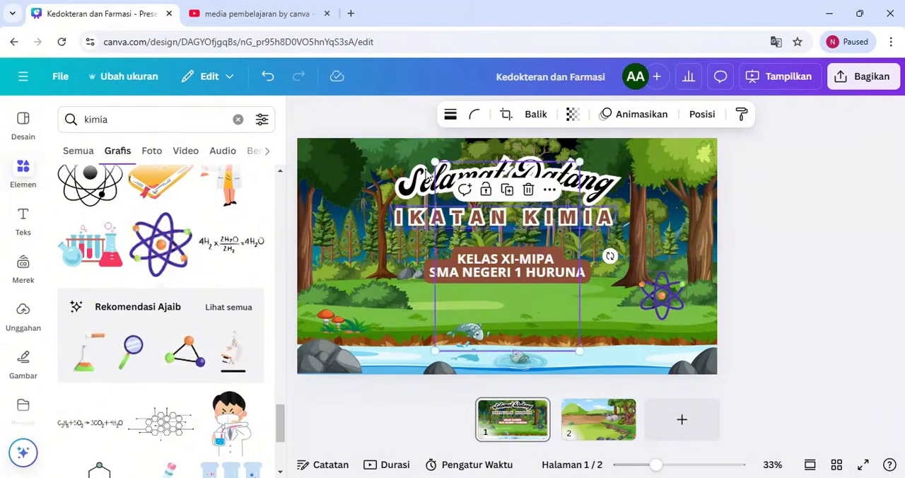
drag(434, 161, 557, 321)
drag(566, 338, 580, 259)
click(702, 114)
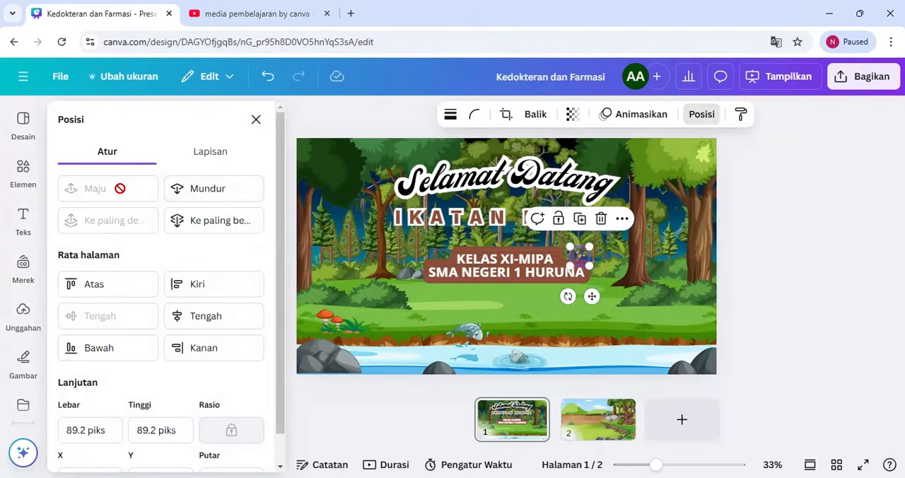
drag(565, 258, 562, 256)
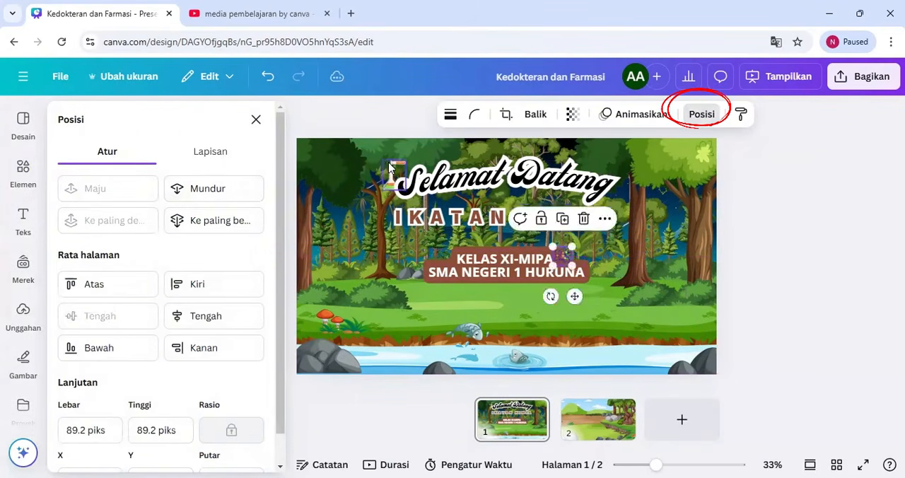
Position the flask, about 107 × 140 px, at the start of the Selamat Datang title
click(394, 175)
drag(398, 177, 398, 179)
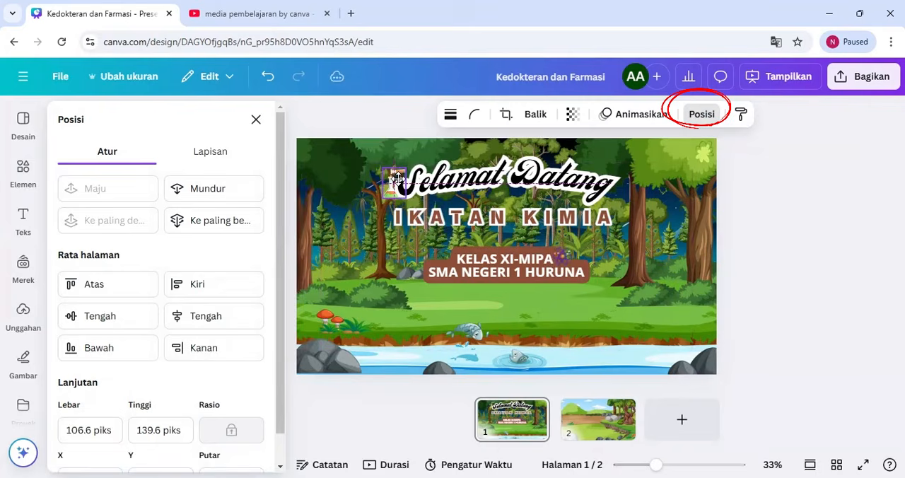
click(658, 207)
click(256, 119)
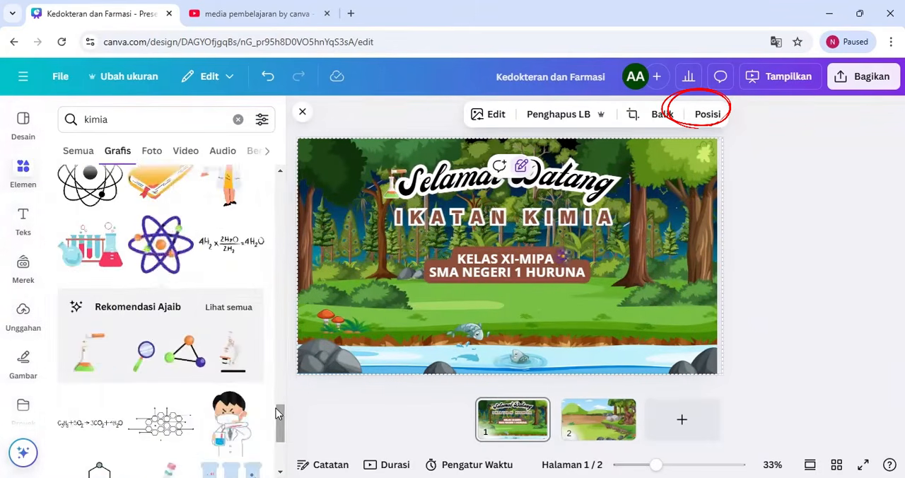
Insert the recommended triangular molecule graphic, shrunk to a small accent on the class label's upper left corner
scroll(277, 413, down, 10)
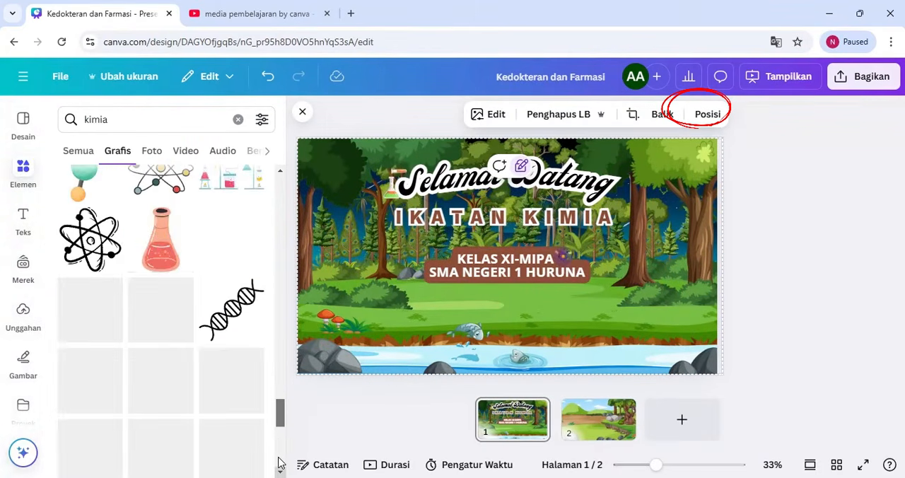
drag(280, 407, 280, 355)
click(182, 370)
drag(387, 164, 420, 258)
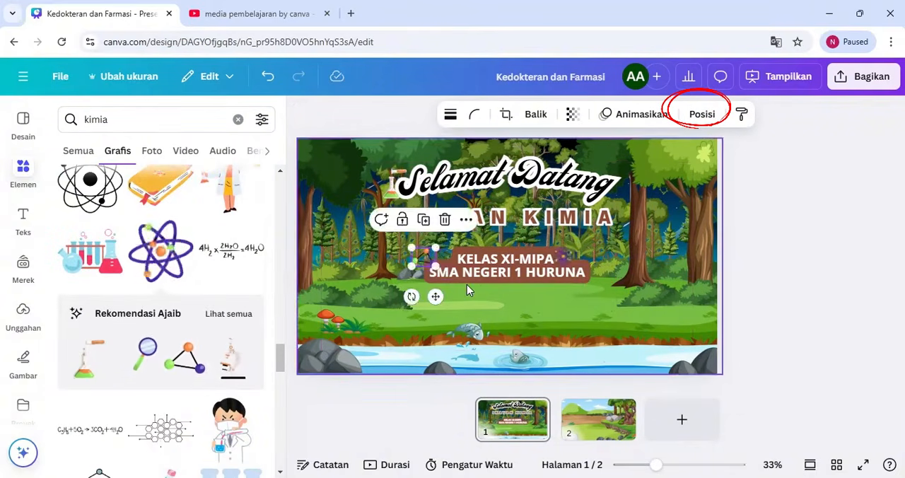
click(467, 286)
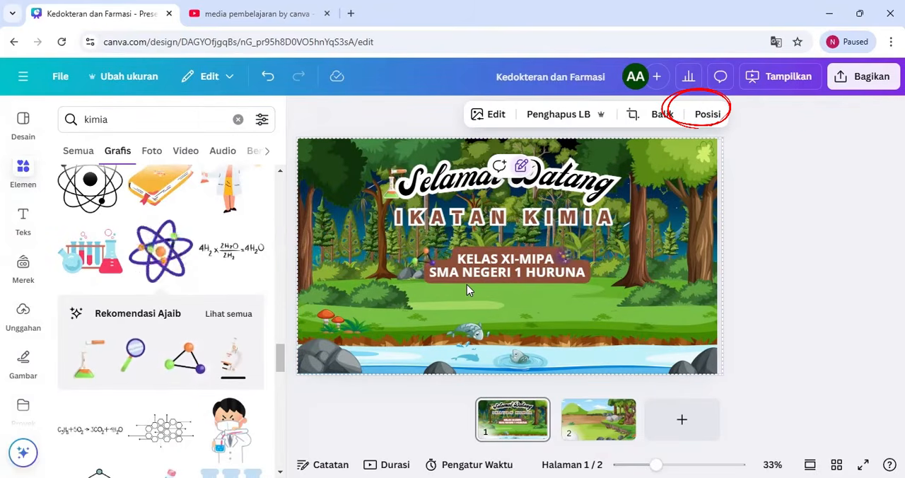
drag(281, 363, 290, 401)
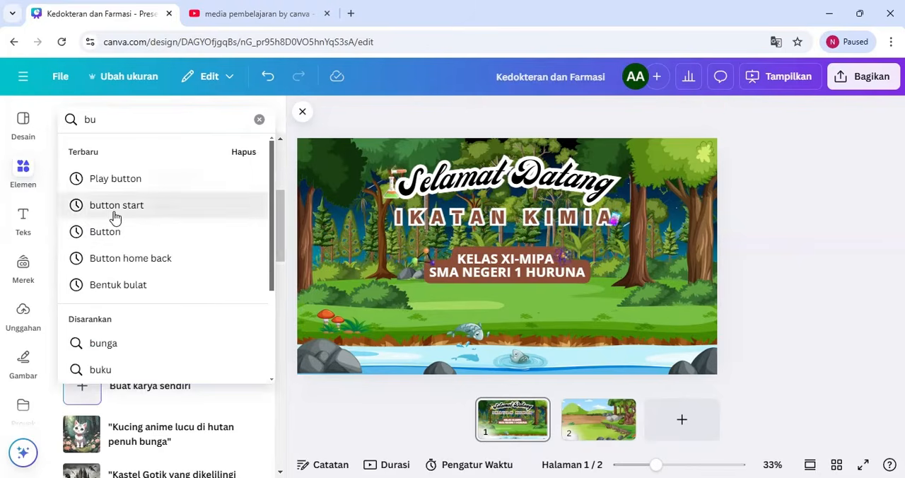
Search the graphics for "button start", insert the round green START button and shrink it, centred below the class label
click(116, 205)
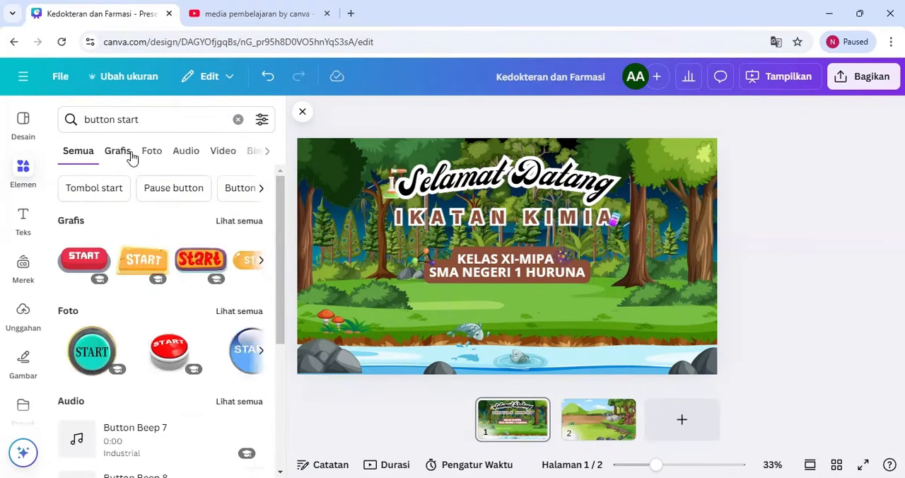
click(120, 157)
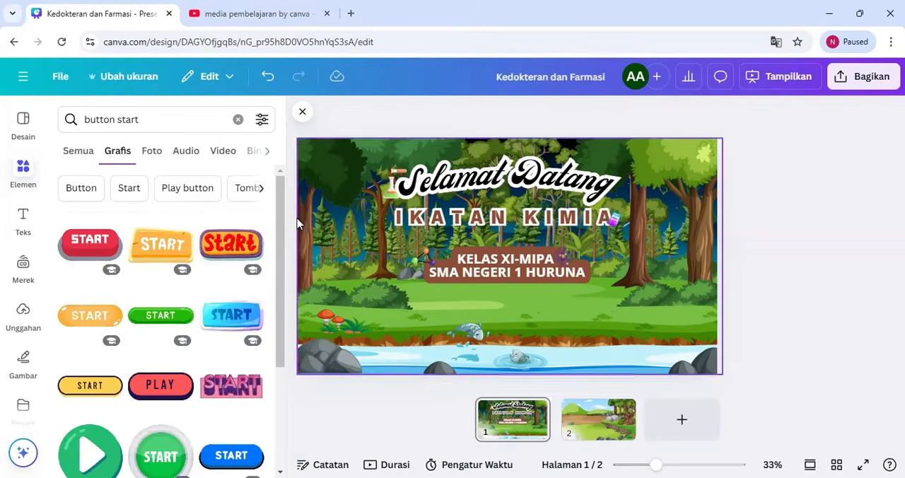
drag(281, 218, 285, 273)
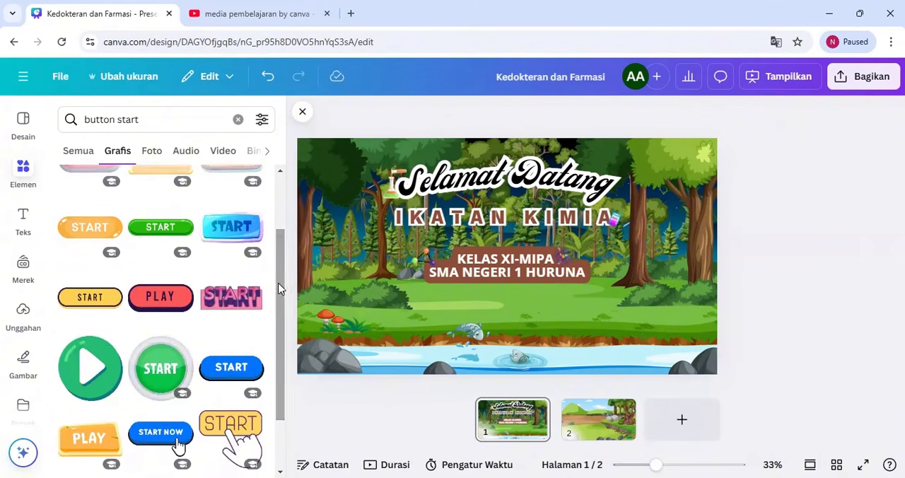
click(150, 376)
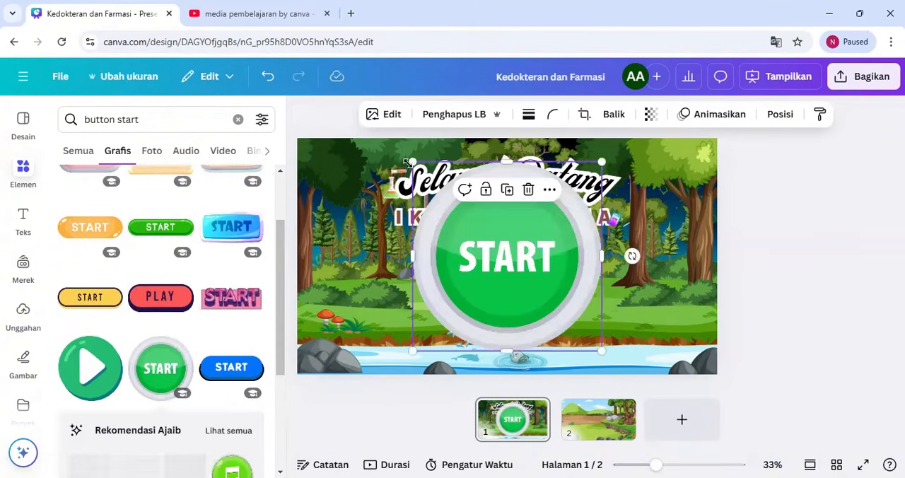
drag(408, 159, 521, 310)
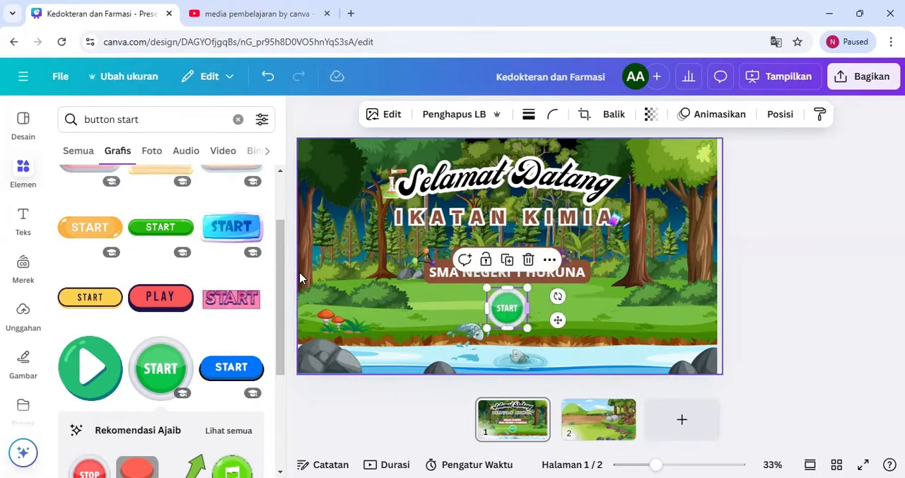
drag(280, 273, 267, 388)
drag(277, 354, 279, 363)
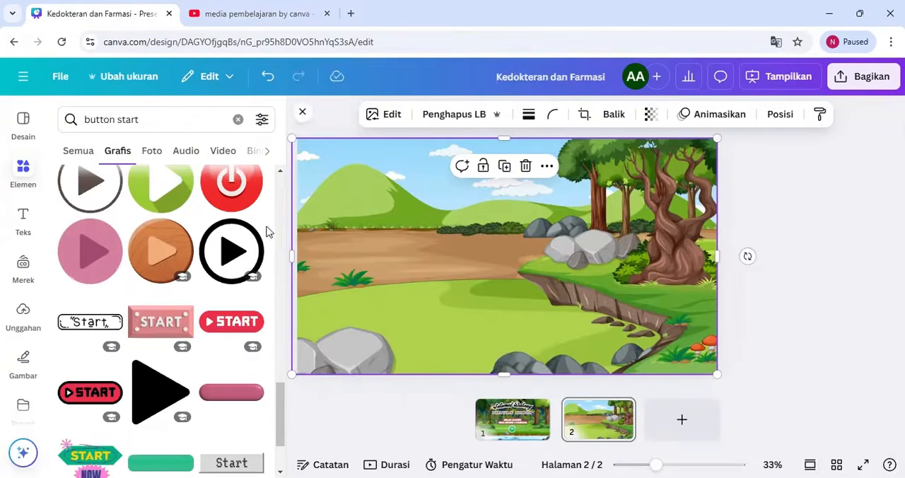
right_click(429, 197)
click(764, 235)
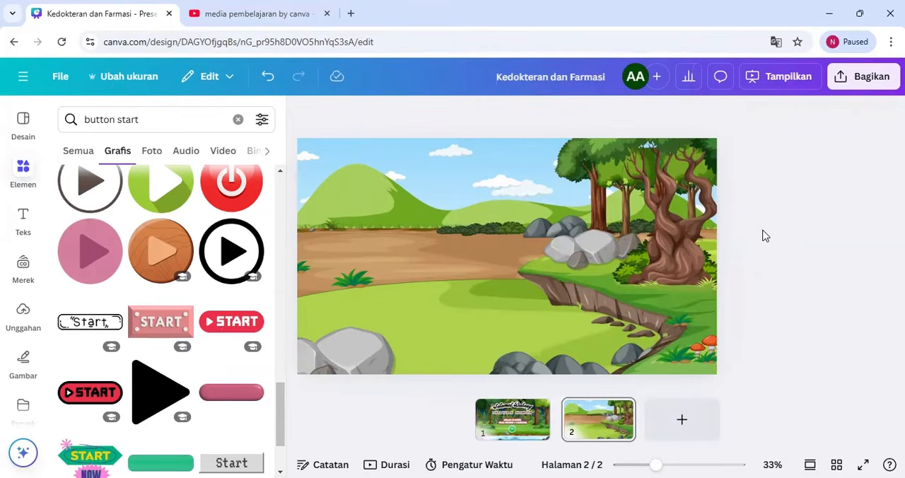
Copy the IKATAN KIMIA title from page 1 onto page 2 and centre it near the page's upper edge
click(514, 425)
click(549, 216)
key(ctrl+c)
click(599, 420)
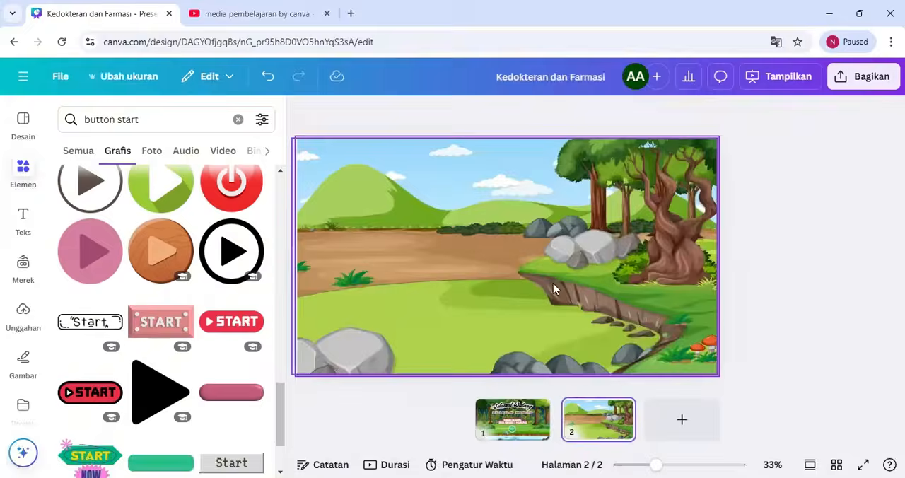
key(ctrl+v)
drag(506, 212, 500, 199)
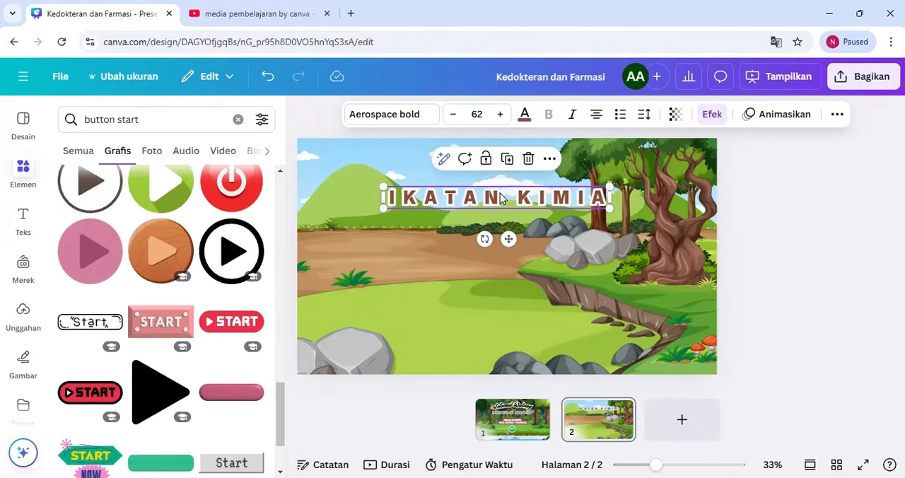
Search the graphics for "chemistry" and open the full set of recommendations related to the CHEMISTRY label sticker
click(239, 120)
text(chemi)
click(155, 178)
click(106, 155)
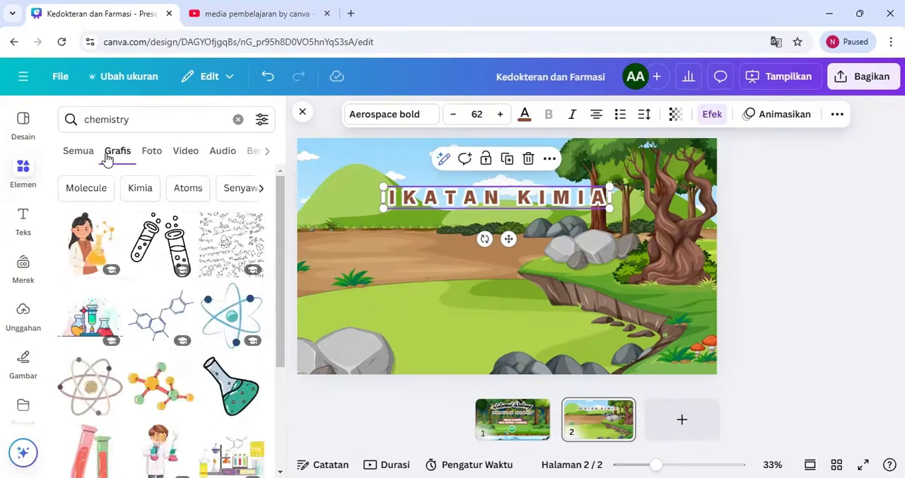
drag(281, 272, 295, 448)
drag(282, 347, 281, 453)
drag(284, 419, 285, 463)
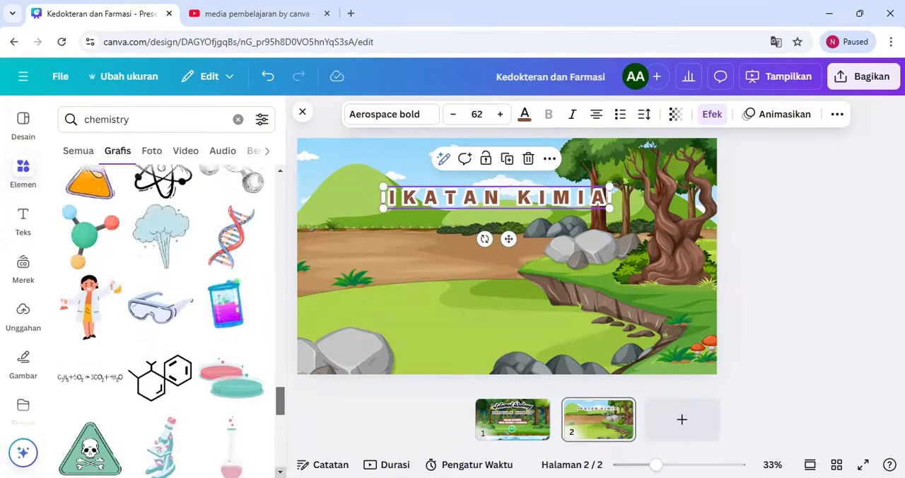
click(254, 344)
click(329, 387)
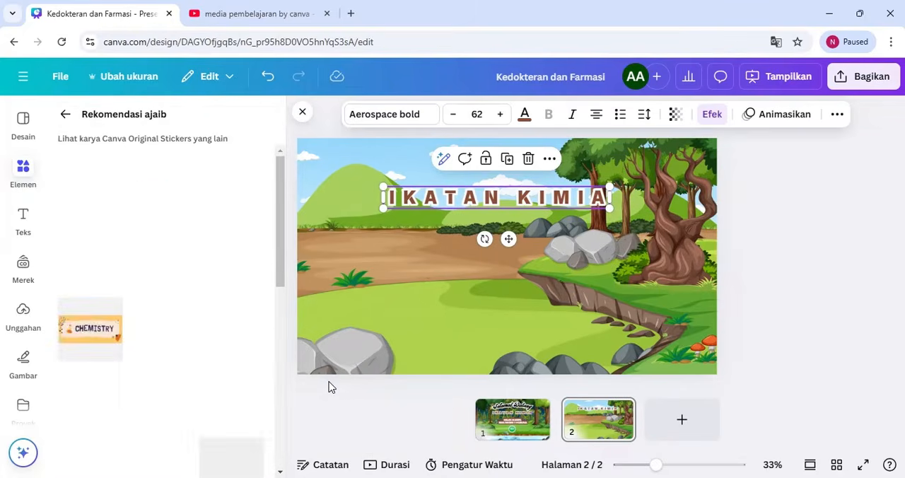
mouse_move(281, 236)
mouse_down()
mouse_move(283, 378)
mouse_move(280, 223)
mouse_up()
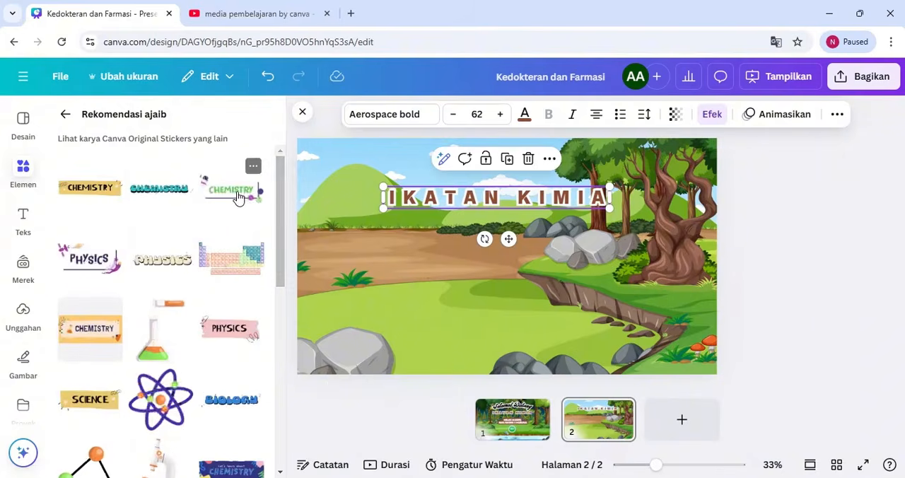
Insert the green-lettered CHEMISTRY sticker, shrink it to fit above the IKATAN KIMIA title and shift the title slightly down
click(238, 199)
drag(321, 170, 548, 314)
drag(608, 319, 479, 169)
drag(461, 203, 461, 216)
drag(470, 154, 471, 162)
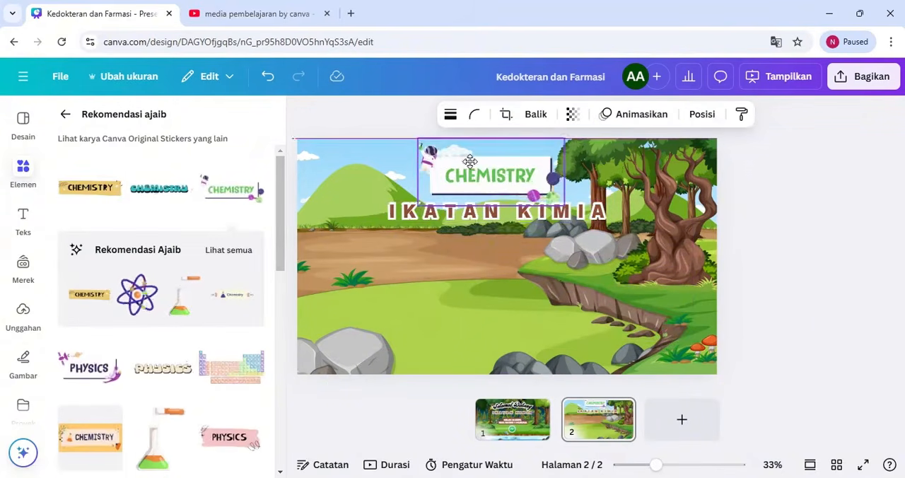
Replace the element search with "Button" and show only the graphics
click(65, 115)
click(238, 120)
text(butt)
click(159, 259)
click(171, 119)
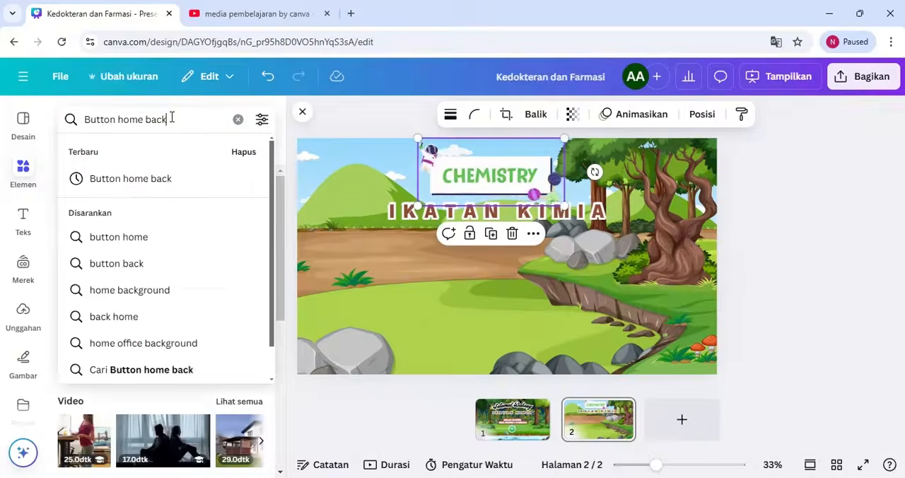
key(BackSpace)
key(BackSpace)
key(BackSpace)
key(BackSpace)
key(BackSpace)
key(BackSpace)
key(BackSpace)
key(BackSpace)
key(BackSpace)
key(BackSpace)
key(Return)
click(120, 159)
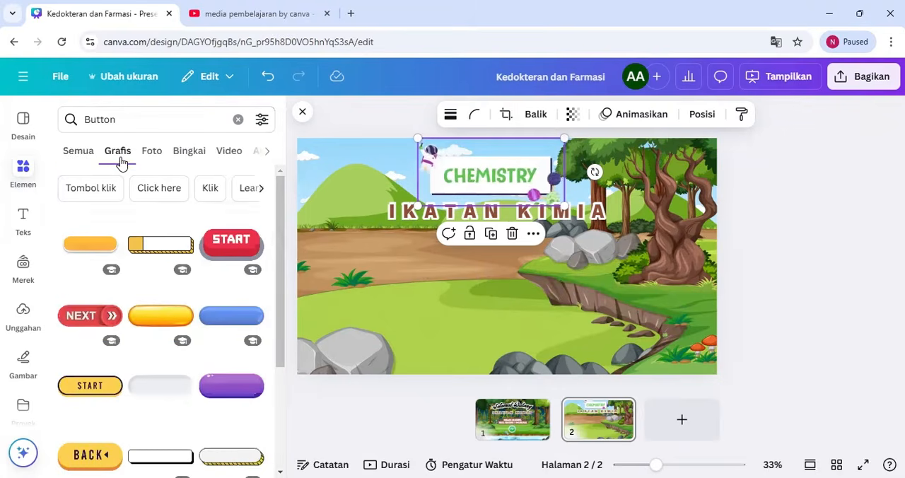
Insert the white button with a yellow end block and striped edge, shrunk and placed on page 2's left side below the title
click(173, 259)
drag(510, 253, 425, 277)
drag(338, 256, 406, 277)
drag(454, 291, 375, 270)
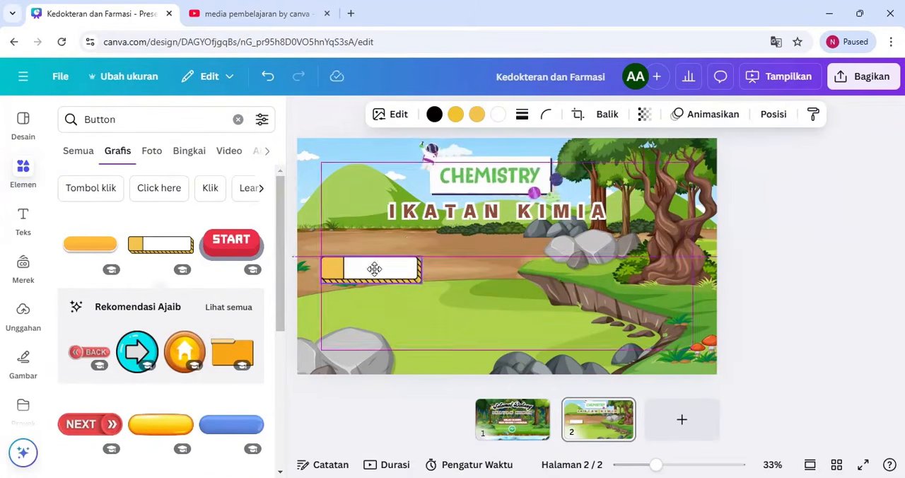
drag(287, 246, 289, 445)
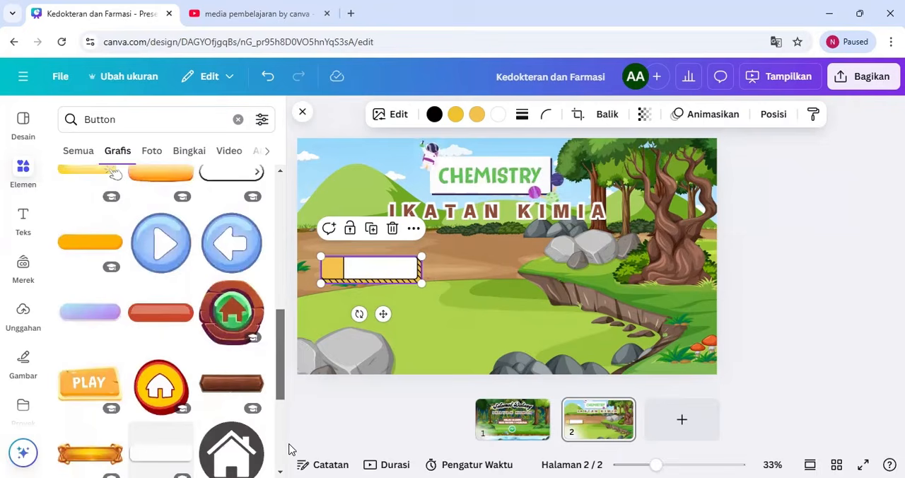
click(375, 276)
Add a subheading reading "Petunjuk Penggunaan", shrink it to size 22,4 and fit it inside the button's white area
click(238, 119)
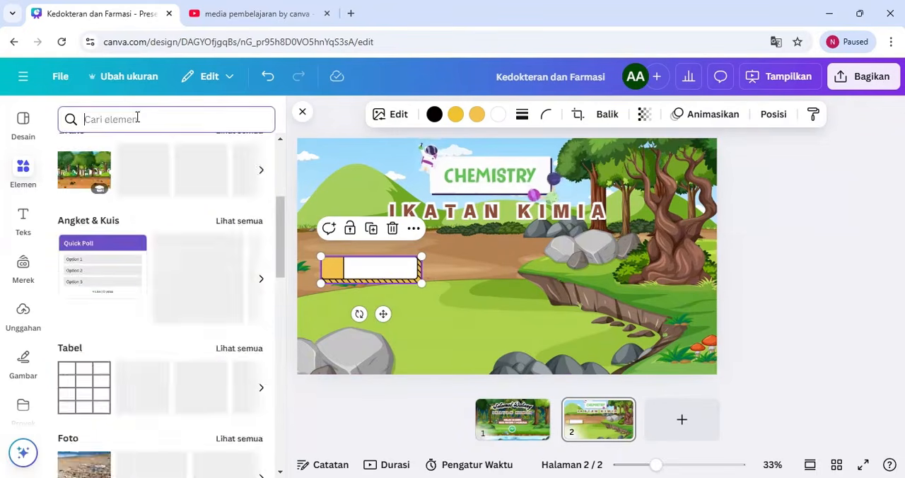
click(22, 219)
click(126, 337)
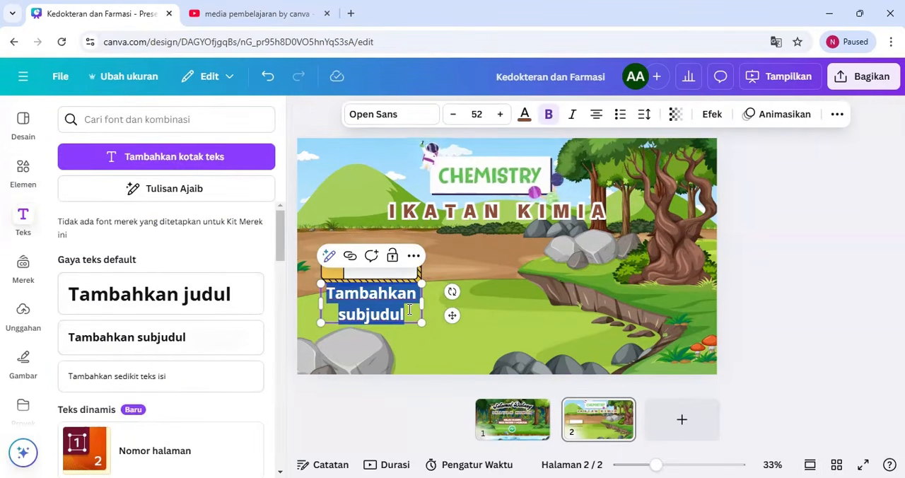
text(Petunjuk Penggunaan)
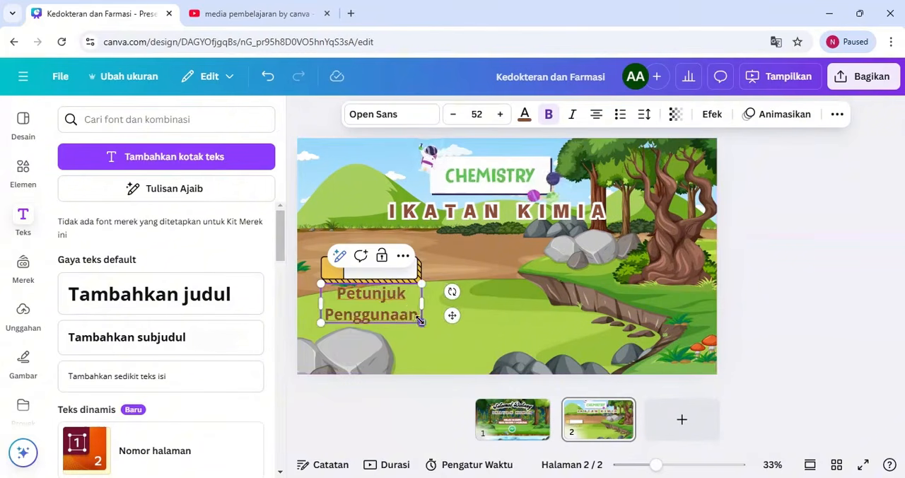
drag(420, 321, 364, 300)
drag(360, 327, 384, 305)
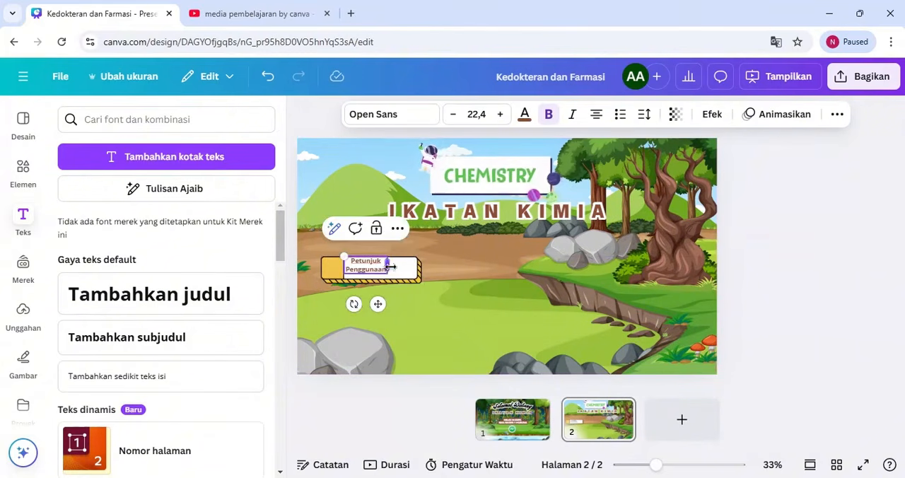
drag(390, 267, 409, 269)
drag(389, 310, 391, 311)
click(391, 294)
click(391, 278)
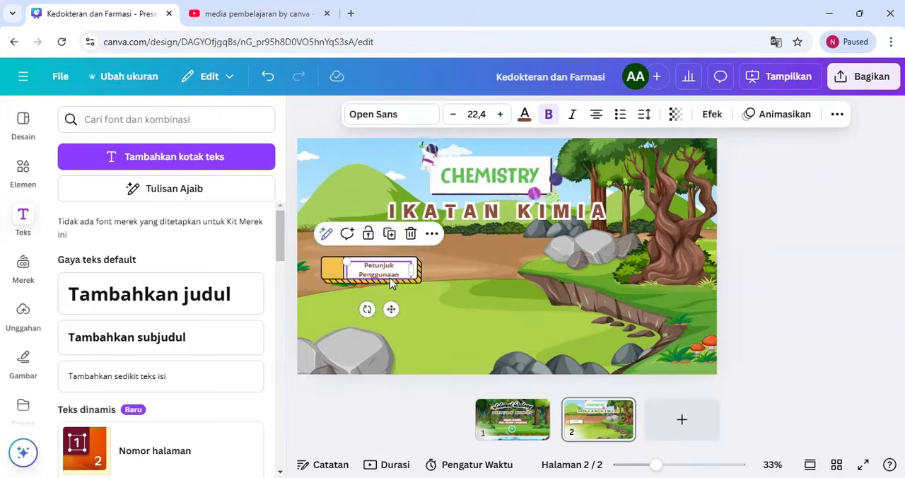
Set the Petunjuk Penggunaan label to Comic Sans at size 24,4, reposition it and narrow the button around it
click(381, 116)
scroll(189, 332, down, 2)
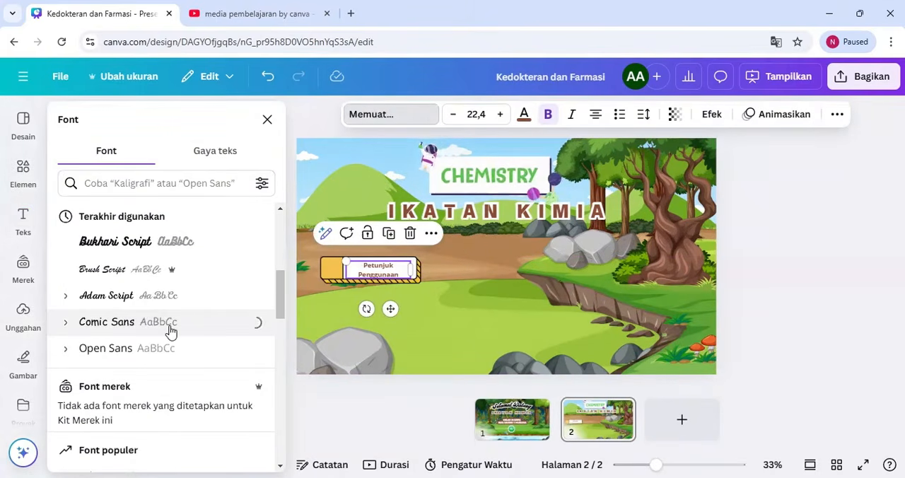
click(837, 114)
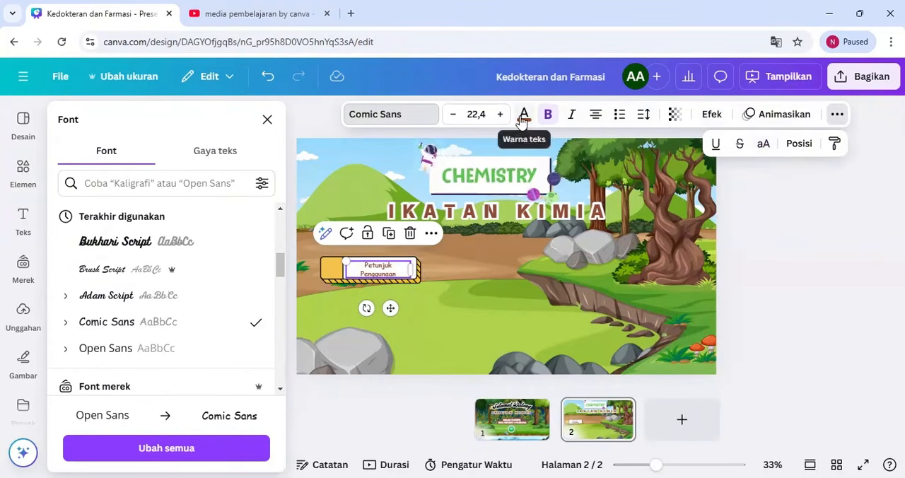
click(643, 113)
drag(390, 308, 383, 303)
click(412, 270)
drag(321, 282, 333, 280)
drag(418, 265, 406, 263)
Group the button with its label, duplicate the group below and change the copy's text to "Tujuan Pembelajaran"
drag(311, 247, 373, 299)
click(366, 238)
double_click(373, 298)
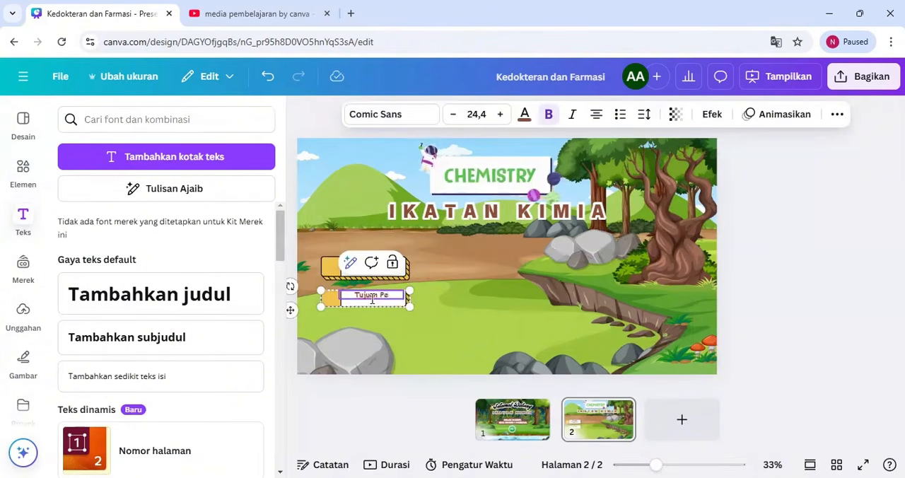
click(396, 333)
click(413, 307)
Try a third button copy labelled "Materi" at size 31,4, with the label ungrouped and moved separately from the button
click(370, 269)
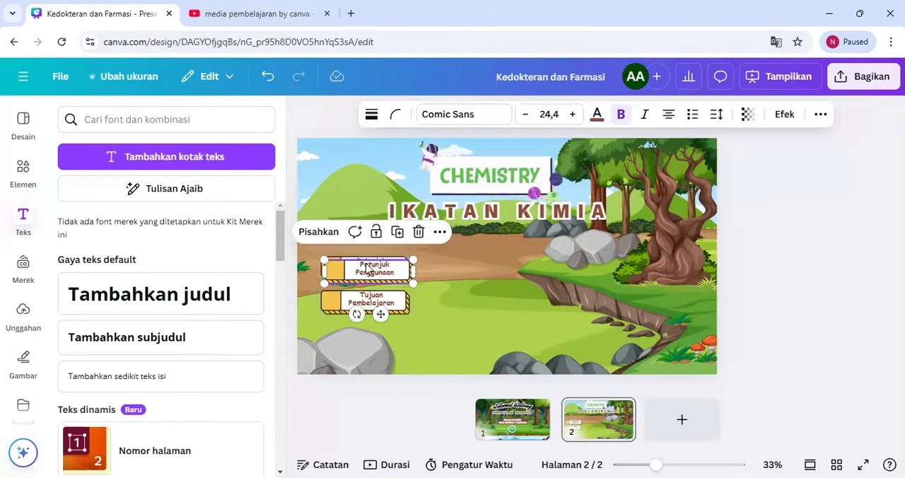
drag(370, 269, 363, 333)
double_click(365, 337)
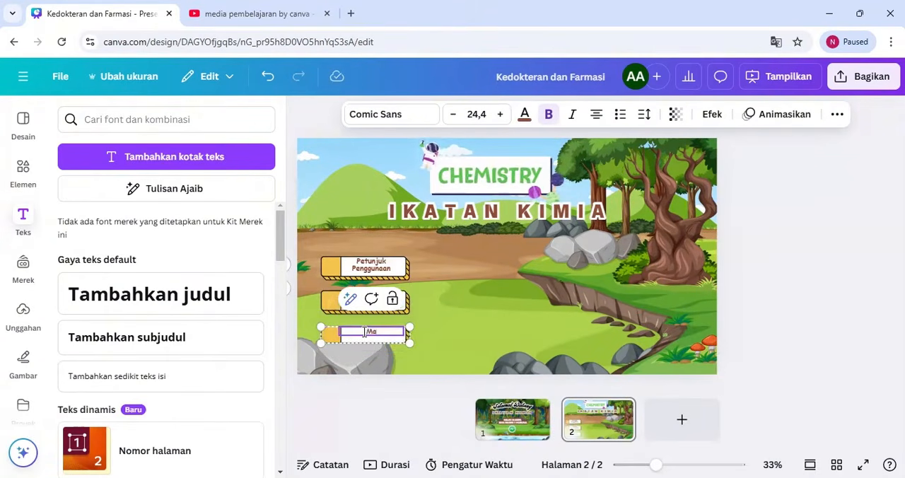
text(Materi)
key(Escape)
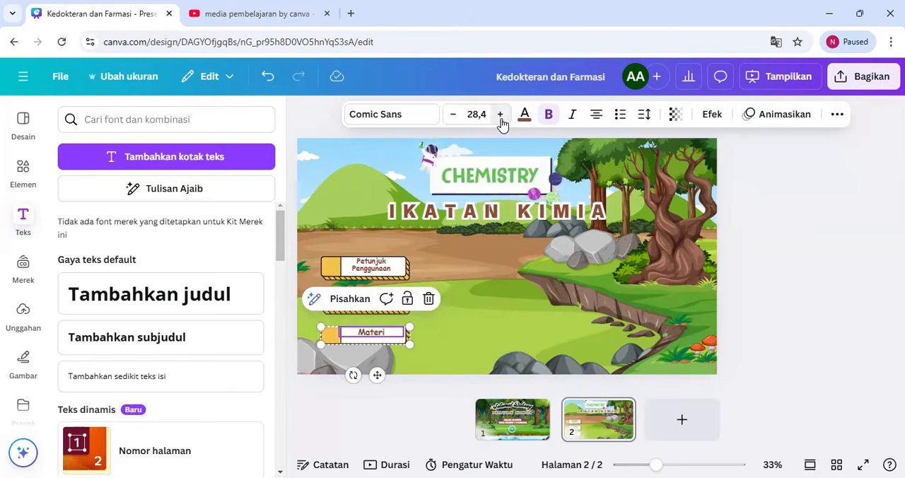
click(350, 299)
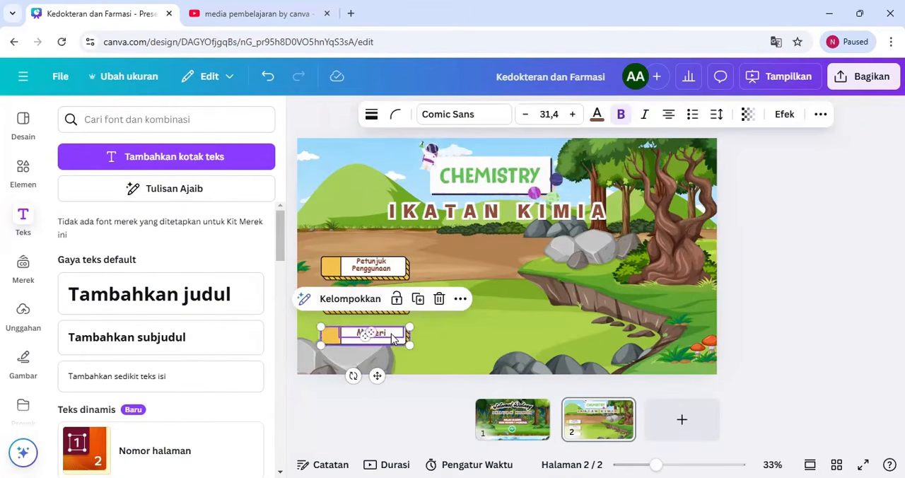
click(448, 346)
drag(383, 335, 388, 335)
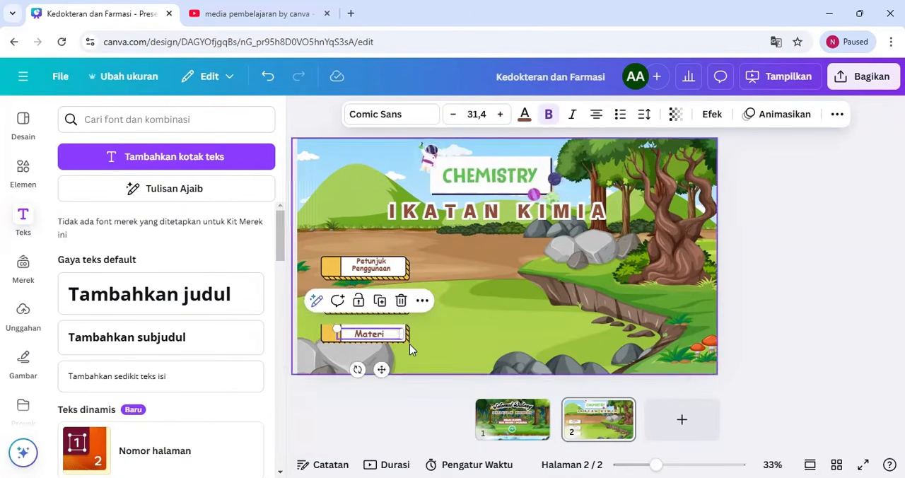
Delete the ungrouped Materi label and its button
click(331, 334)
key(Delete)
click(365, 336)
key(Delete)
Duplicate the grouped Petunjuk Penggunaan button directly below the Tujuan Pembelajaran button
click(378, 266)
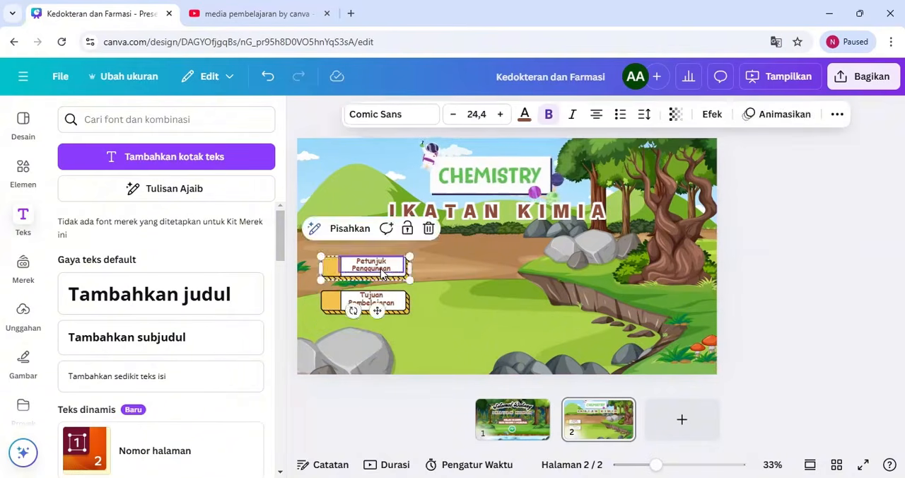
drag(378, 266, 380, 333)
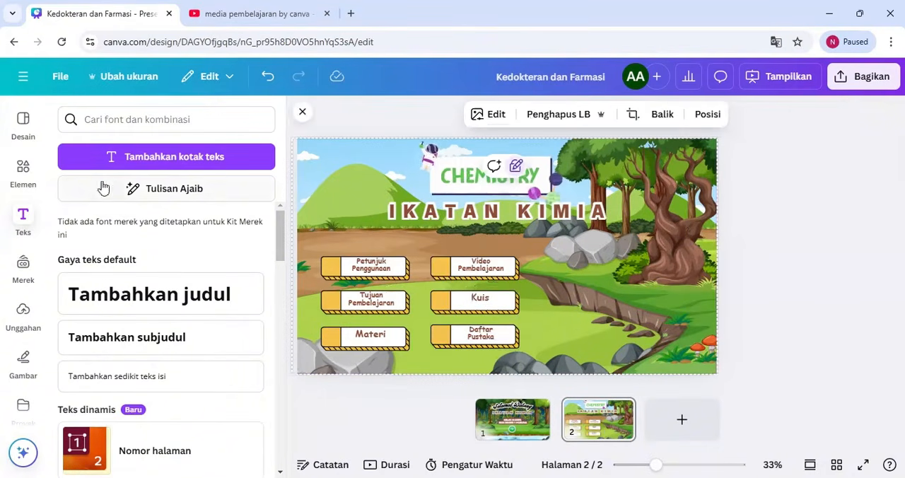
Search the graphics for "Icon buku" and insert the open book with a light bulb above it
click(23, 170)
click(135, 120)
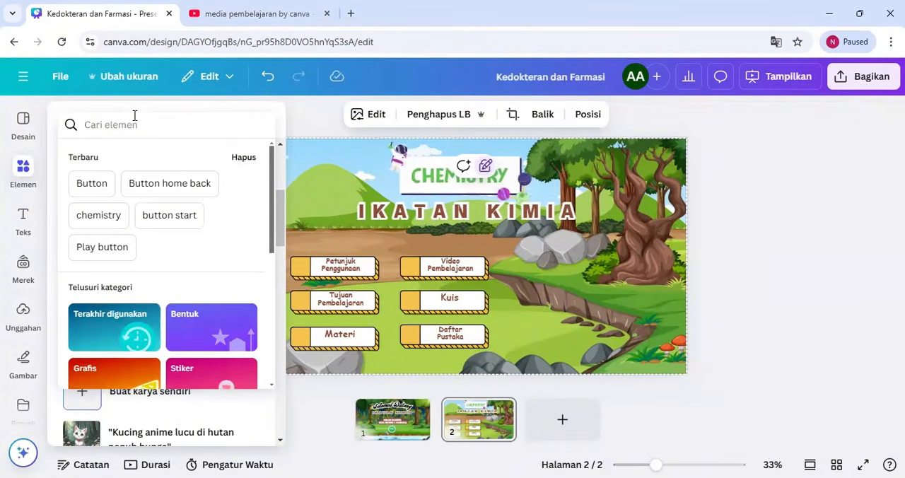
text(buku)
click(138, 182)
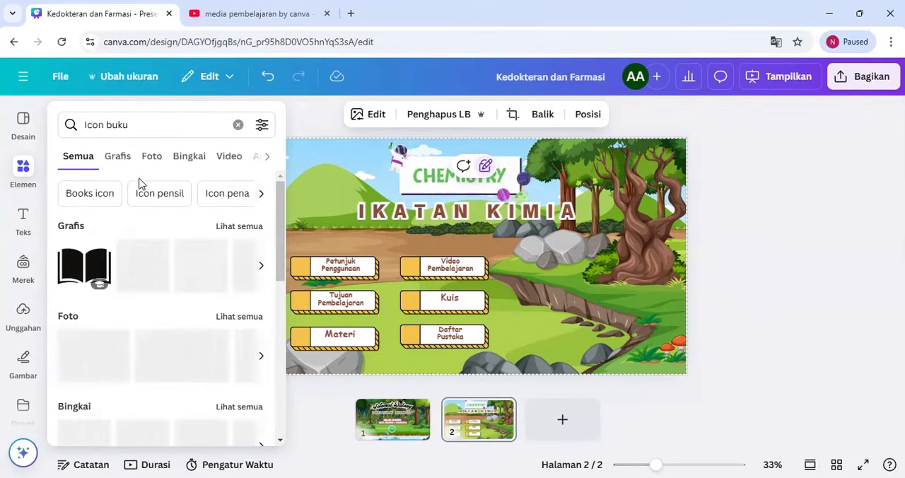
click(117, 157)
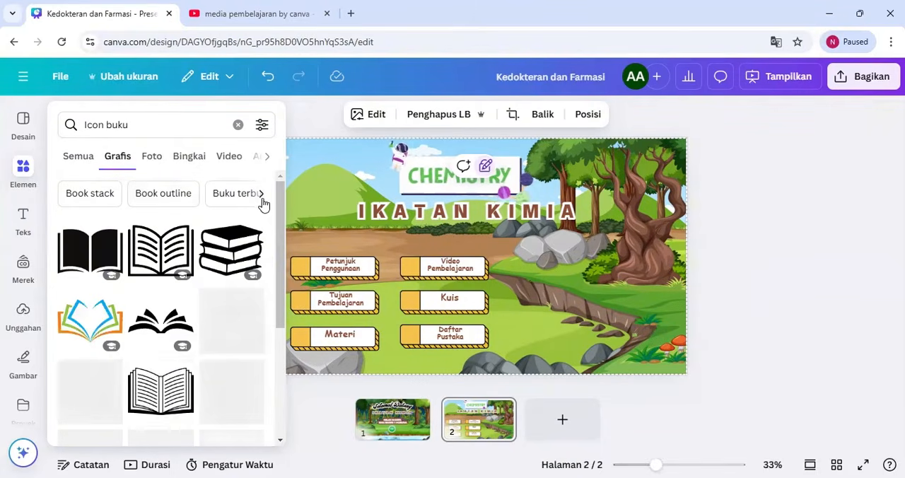
scroll(278, 279, down, 5)
click(90, 316)
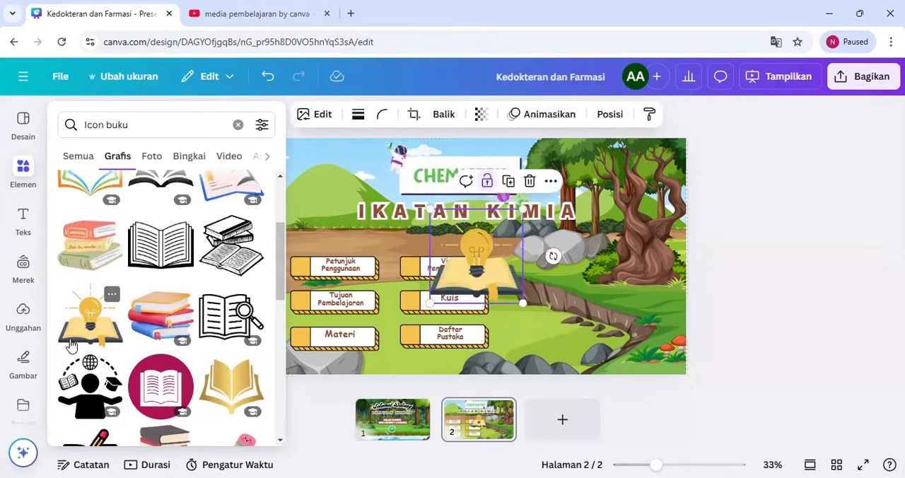
Shrink the light-bulb book onto the Petunjuk Penggunaan button's yellow block and recolour its dark yellow parts white
click(433, 207)
click(474, 260)
drag(430, 210, 501, 279)
drag(517, 288, 307, 263)
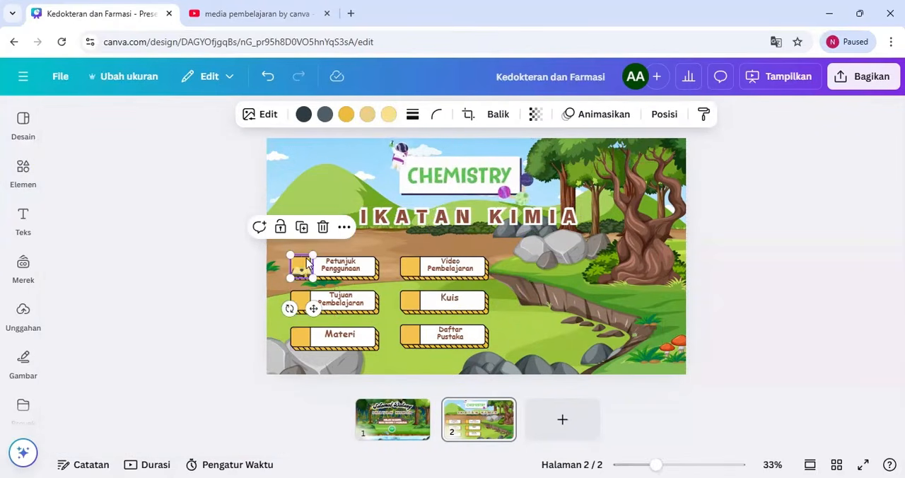
click(347, 115)
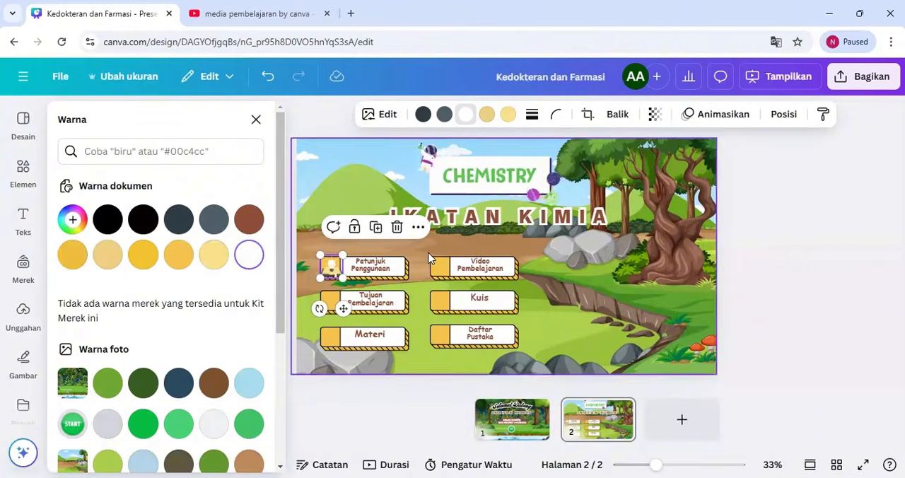
click(391, 236)
Insert the stacked pastel books graphic and shrink it onto the Materi button's yellow block
click(23, 170)
drag(281, 297, 269, 279)
click(89, 291)
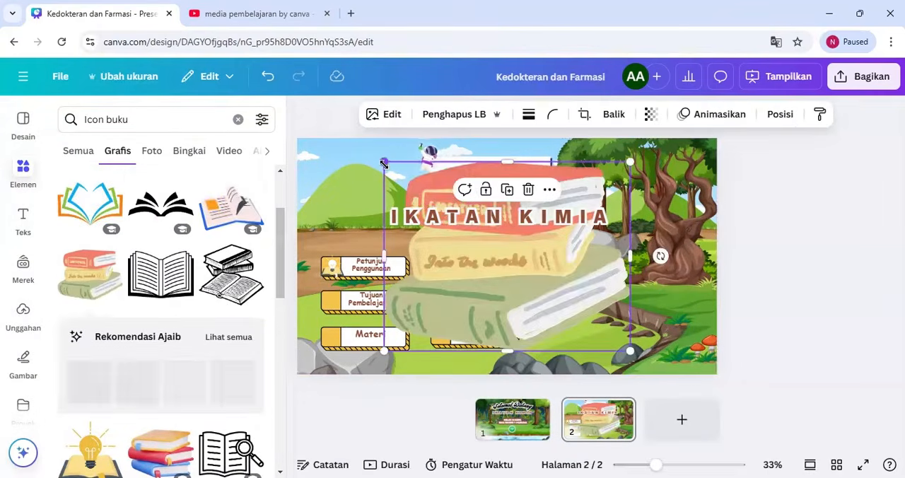
drag(384, 162, 596, 325)
mouse_move(613, 337)
mouse_down()
mouse_move(426, 322)
mouse_move(338, 338)
mouse_move(341, 344)
mouse_move(330, 338)
mouse_up()
drag(324, 331, 322, 328)
Insert the recommended pencil graphic and shrink it onto the Tujuan Pembelajaran button's yellow block
click(151, 388)
mouse_move(615, 162)
mouse_down()
mouse_move(422, 332)
mouse_move(338, 262)
mouse_up()
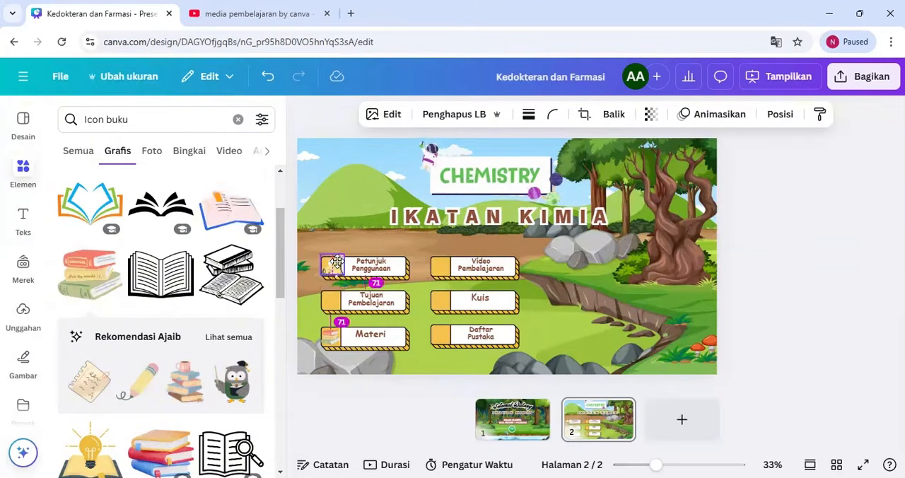
click(418, 322)
drag(279, 268, 276, 377)
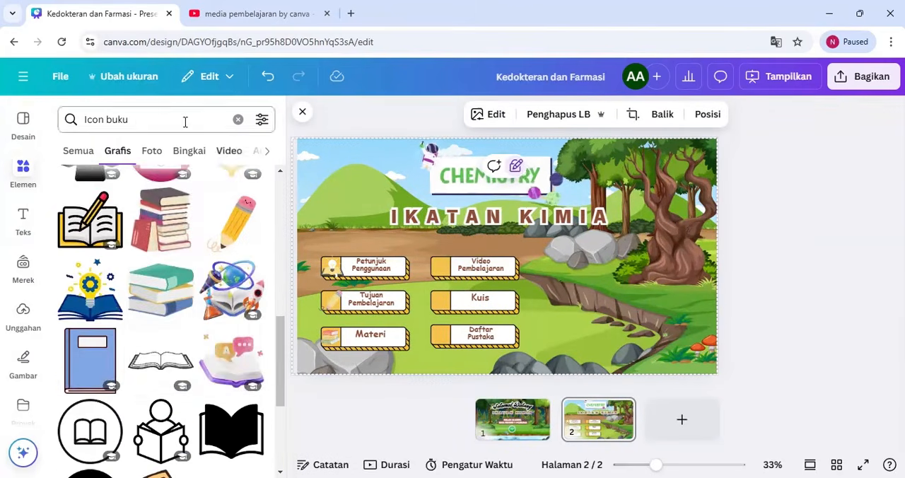
Search the graphics for "video" and insert the blue video screen with a pointing hand and stacked books
drag(186, 121, 81, 129)
text(video)
key(Return)
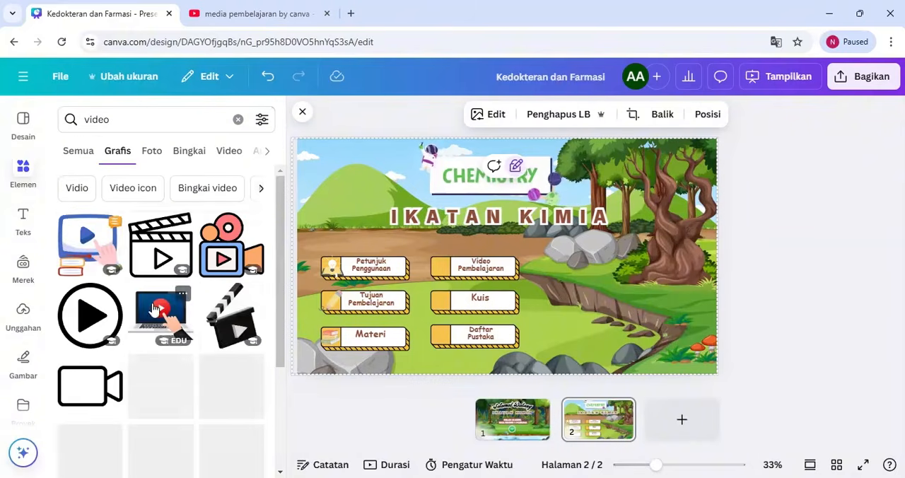
drag(280, 218, 278, 237)
click(71, 238)
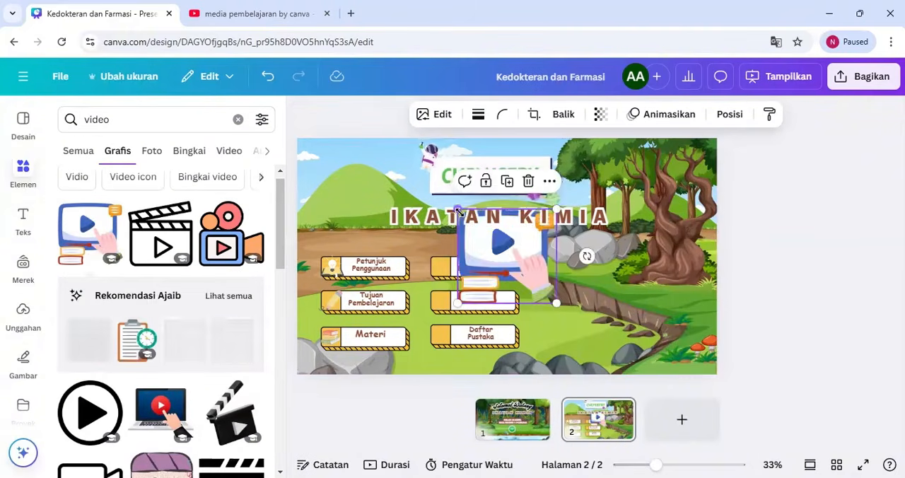
Shrink the video screen graphic and place it on the Video Pembelajaran button's yellow block
drag(457, 207, 533, 281)
drag(538, 289, 432, 270)
click(547, 300)
click(444, 269)
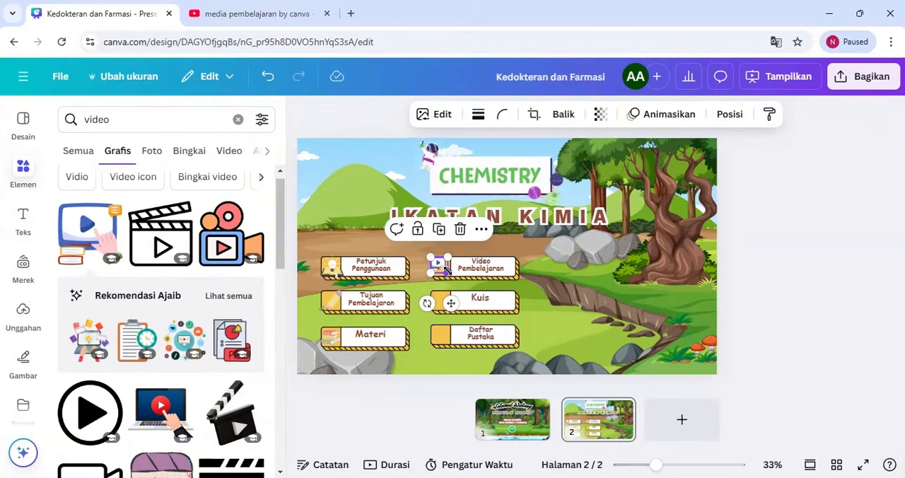
click(535, 300)
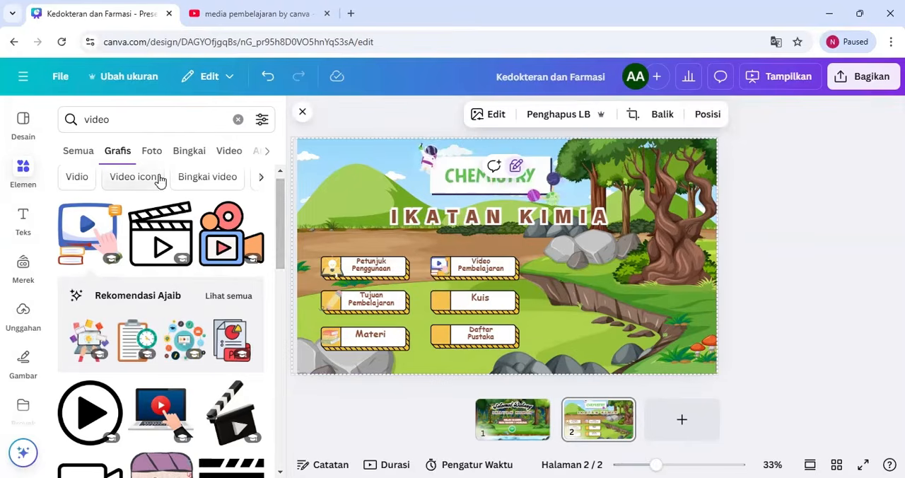
Search the graphics for "quiz" and browse for an icon suited to the Kuis button
click(73, 119)
text(qui)
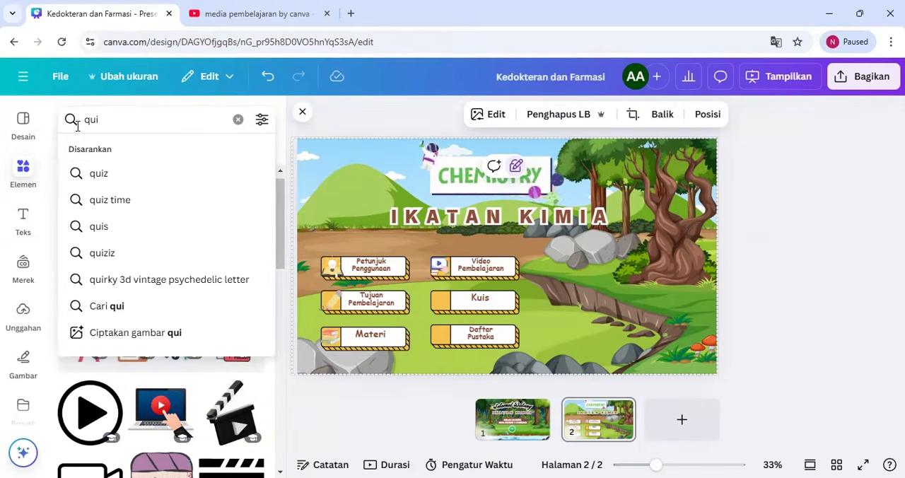
click(98, 174)
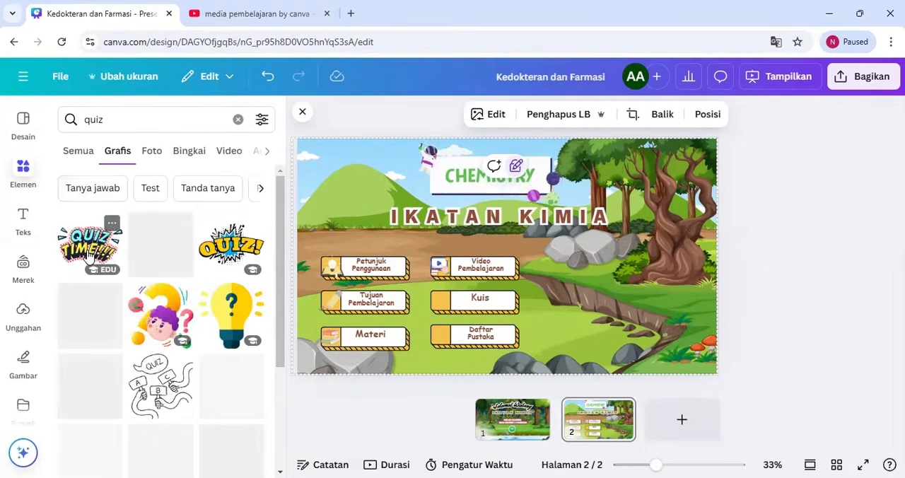
drag(286, 226, 280, 347)
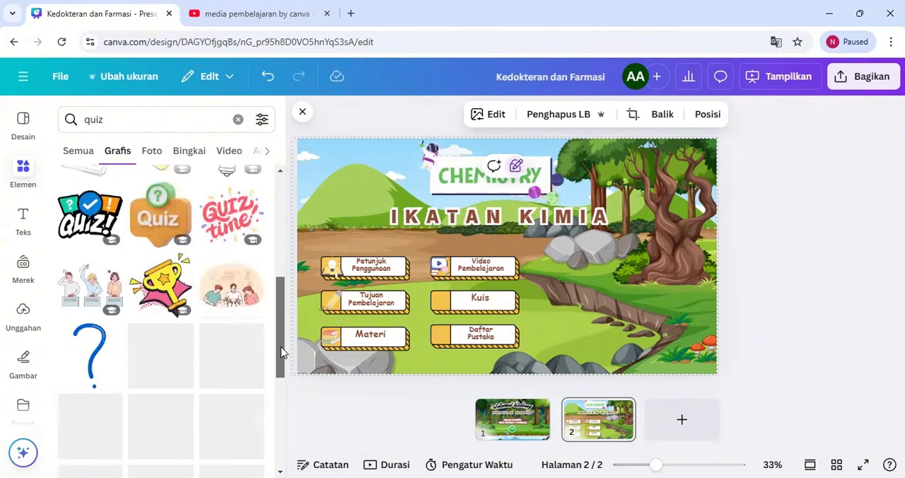
Search the graphics for "game" and insert the yellow game controller
click(96, 120)
text(game)
key(Return)
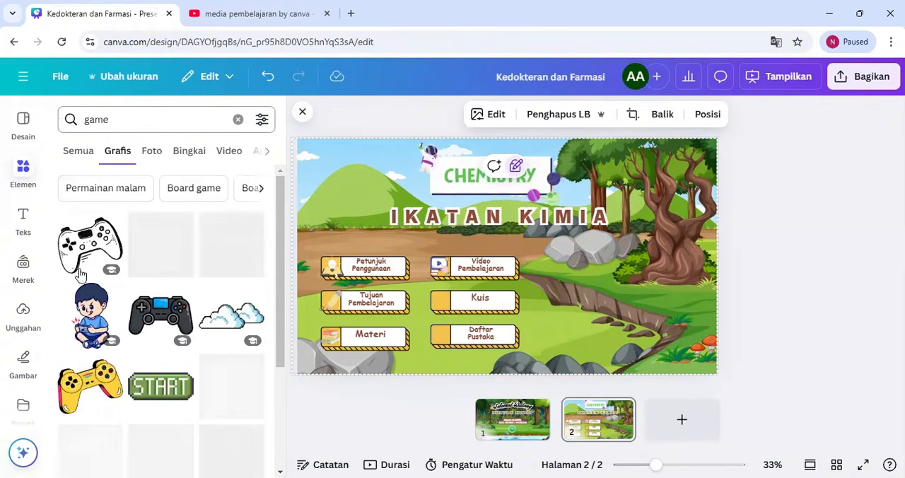
click(90, 385)
Shrink the yellow game controller and place it on the Kuis button's yellow block
drag(451, 209, 541, 285)
drag(552, 294, 431, 291)
click(506, 302)
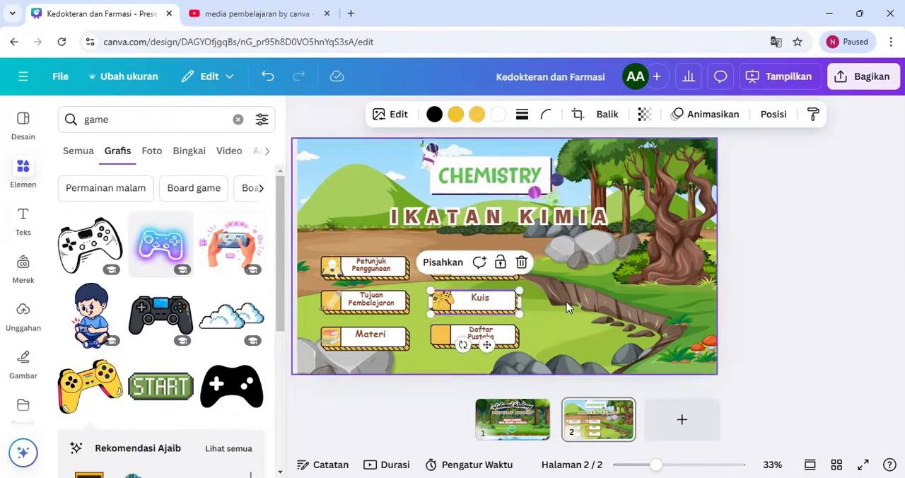
click(566, 303)
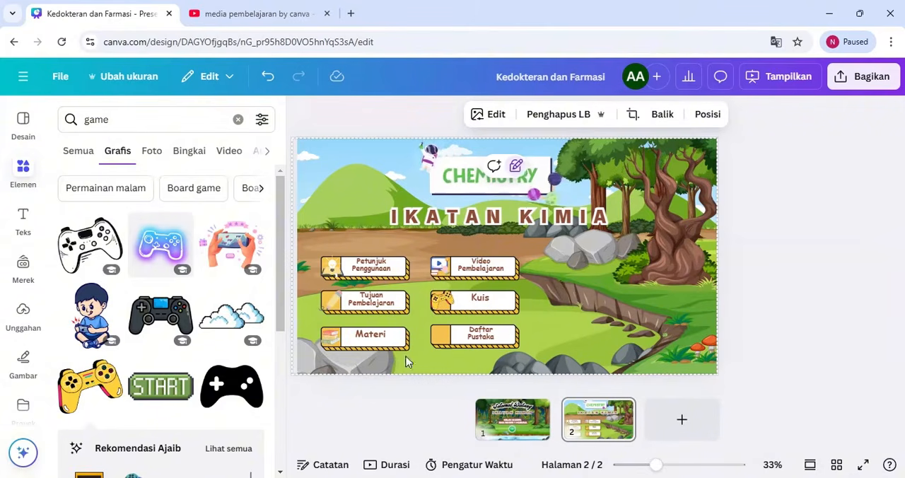
Search the graphics for "daftar pustaka" and insert the round purple icon with a document, magnifier and book
key(ctrl+a)
text(daftar pustaka)
key(Return)
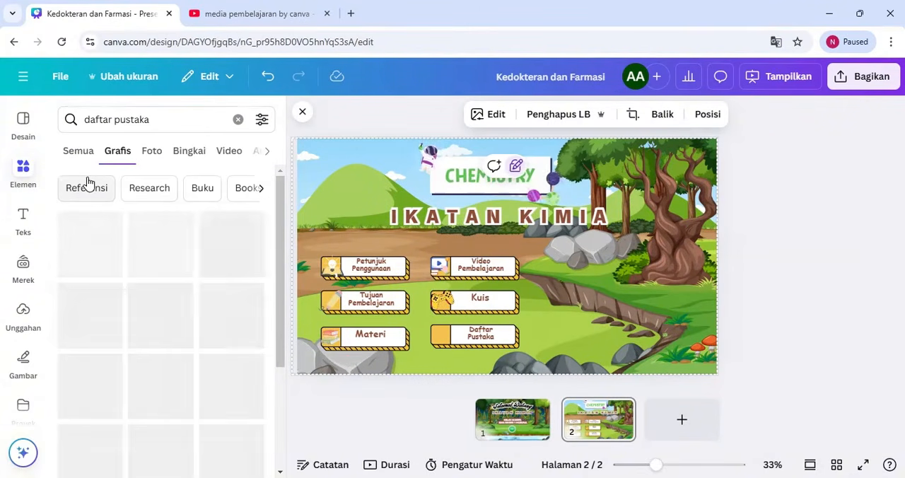
click(234, 247)
scroll(280, 339, down, 5)
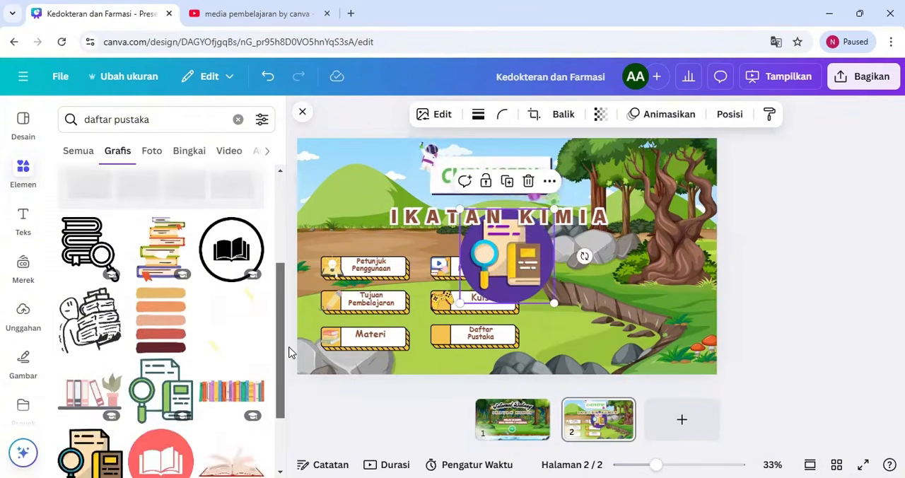
Shrink the round purple reference icon and fit it onto the Daftar Pustaka button's yellow block
drag(467, 215, 442, 335)
drag(453, 345, 454, 347)
drag(445, 336, 454, 346)
click(559, 322)
click(440, 334)
click(551, 331)
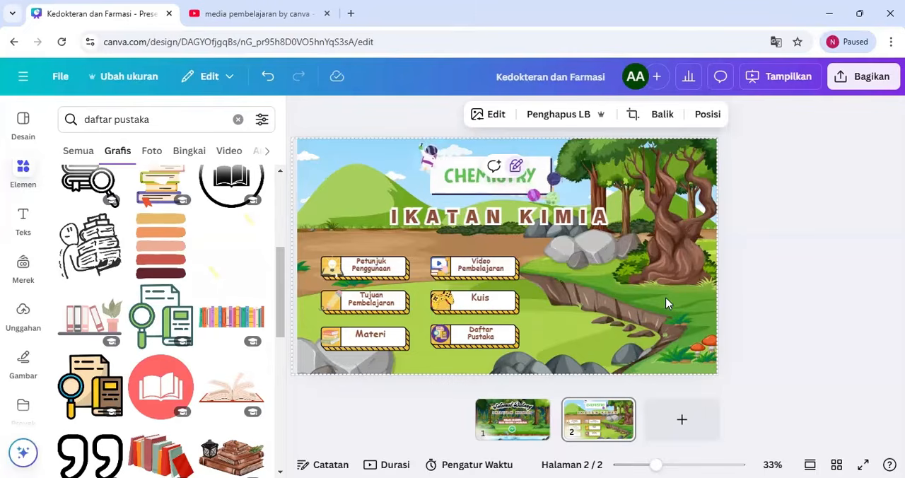
Search the elements for "praktikum kima" and place the graphic of two lab scientists in page 2's lower-right corner
click(237, 118)
text(praktikum kima)
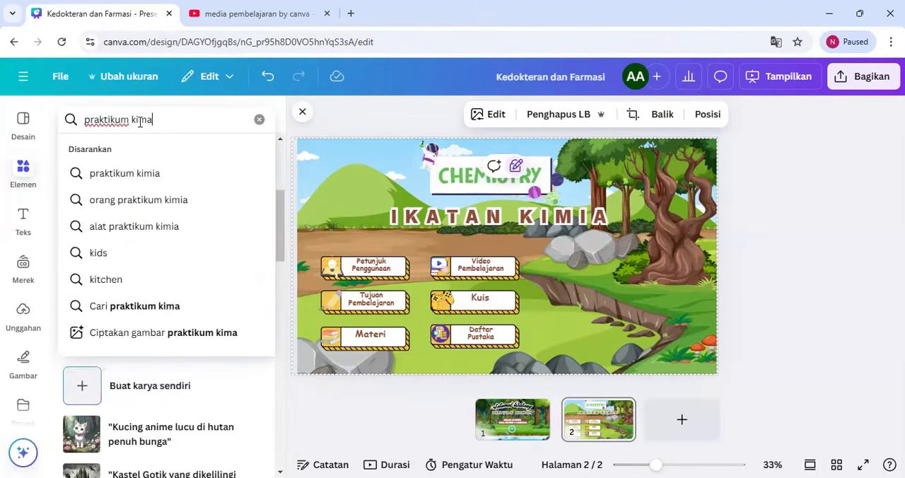
key(Return)
click(150, 261)
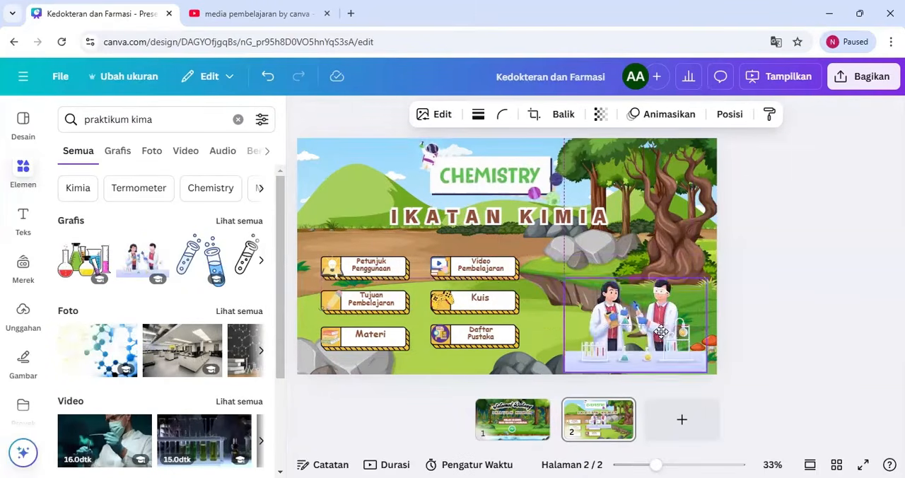
click(118, 154)
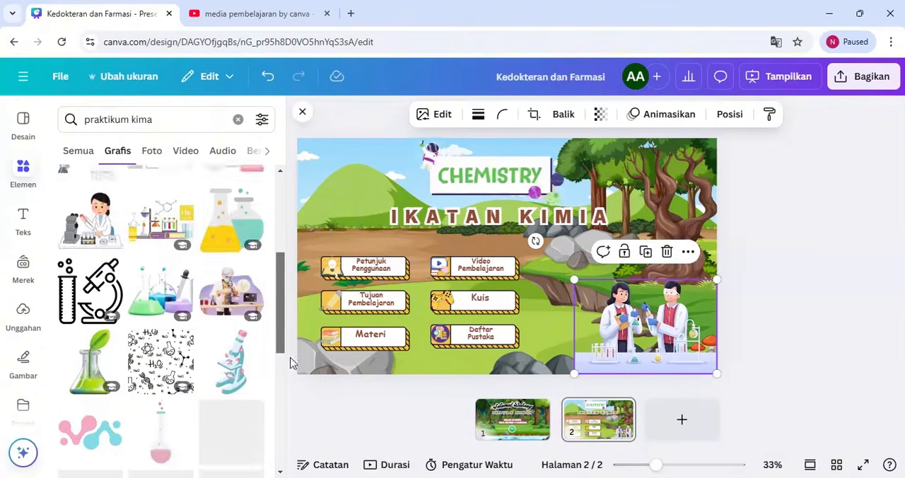
Add a blank third page and open the full list of recently used graphics
click(681, 420)
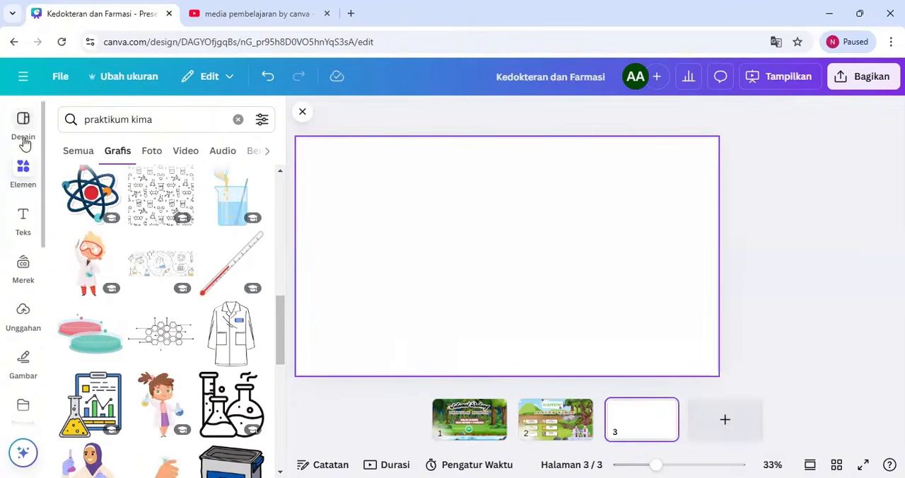
click(238, 119)
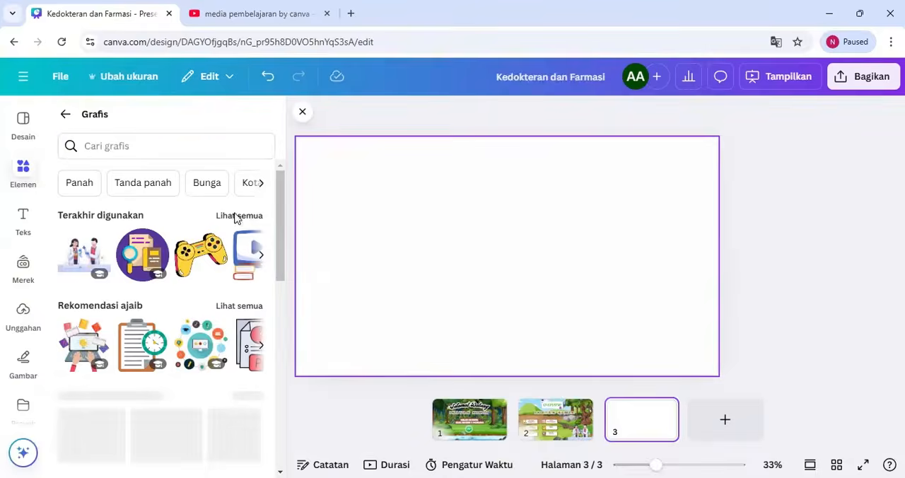
click(238, 217)
scroll(277, 296, down, 3)
drag(277, 292, 287, 252)
click(558, 422)
click(631, 422)
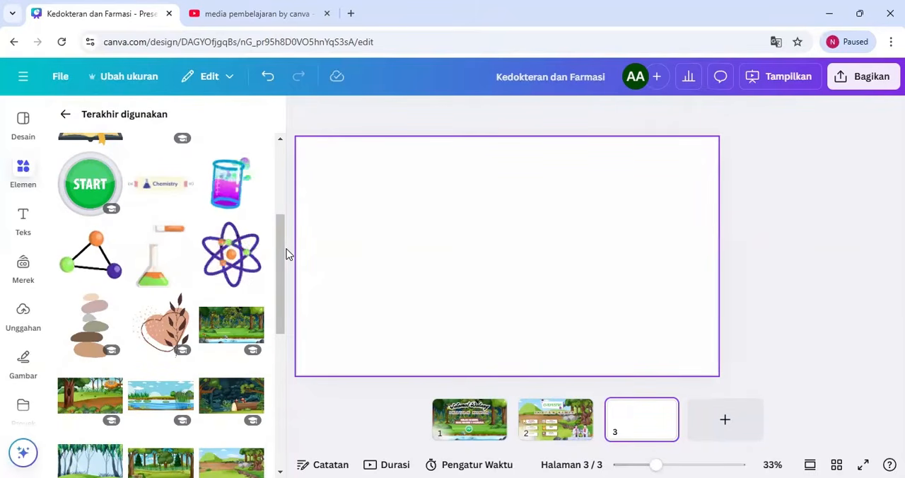
Insert page 2's landscape of green hills, rocks and a twisted tree and enlarge it to cover page 3
drag(288, 255, 281, 285)
click(241, 359)
drag(499, 261, 460, 236)
drag(639, 326, 679, 365)
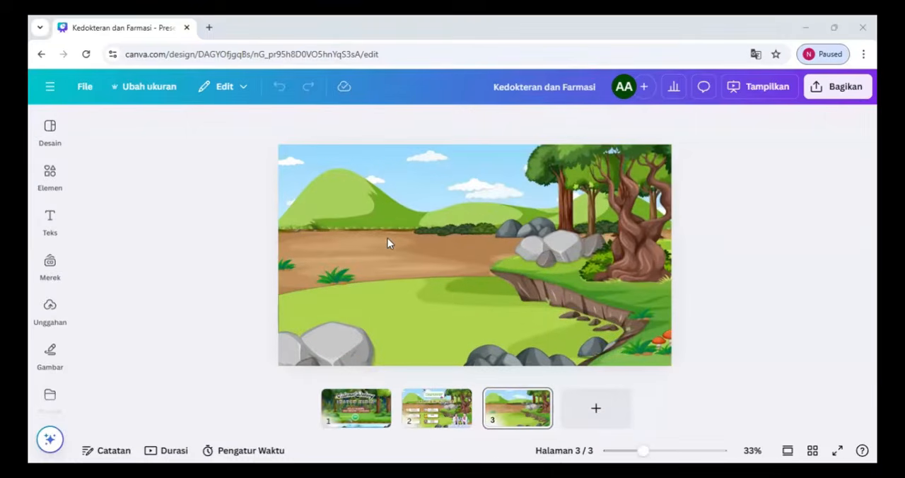
Insert a rounded square shape and stretch it into a large panel across the middle of page 3
click(26, 183)
click(142, 125)
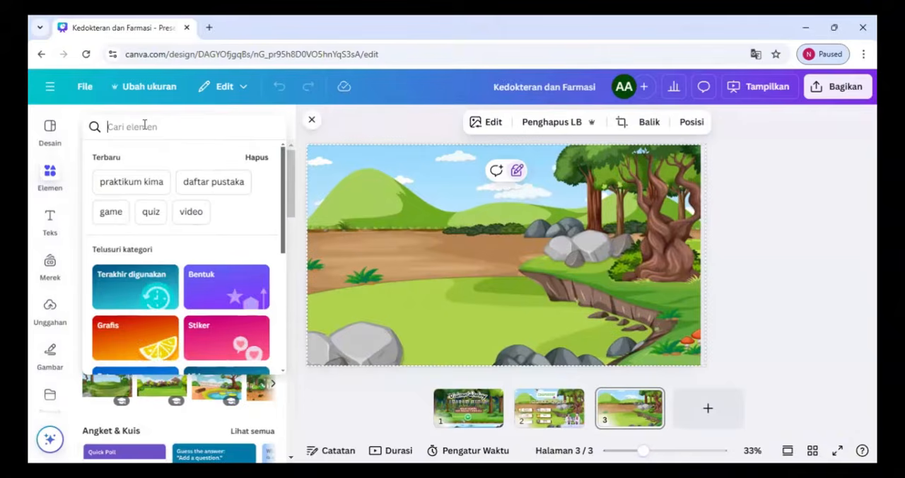
click(318, 202)
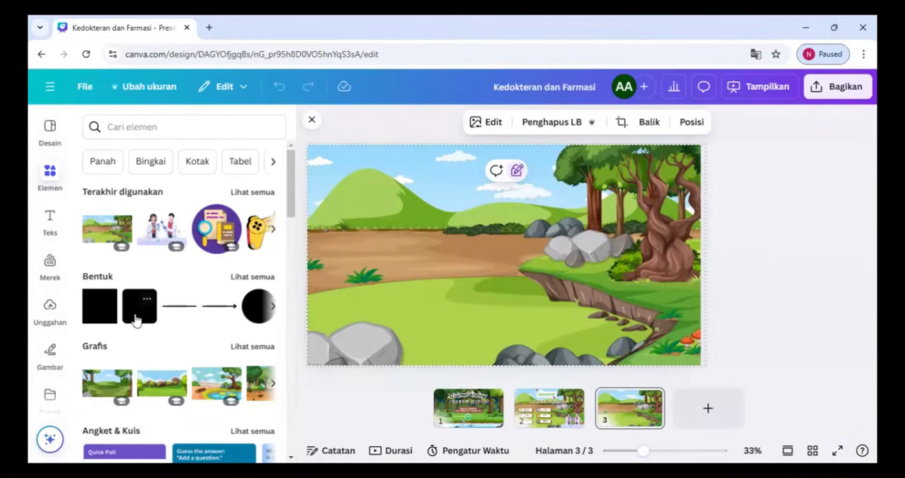
click(137, 320)
drag(503, 262, 360, 252)
drag(394, 283, 670, 285)
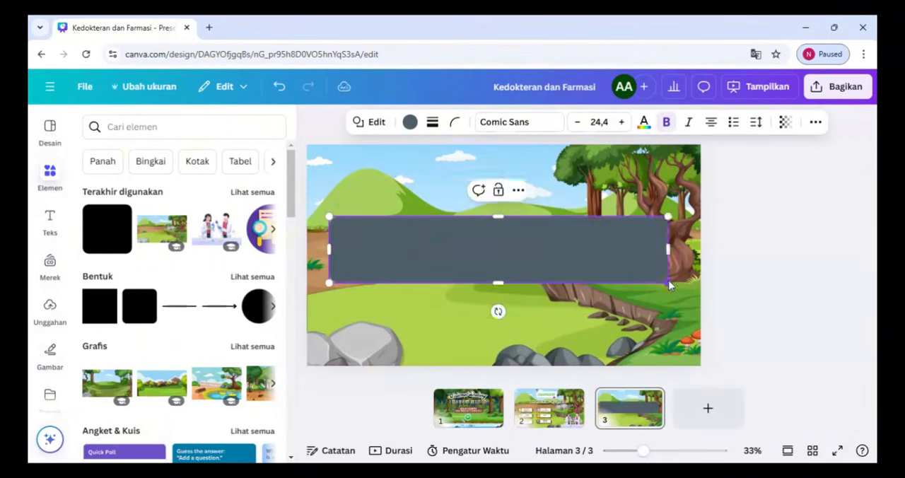
drag(499, 284, 499, 254)
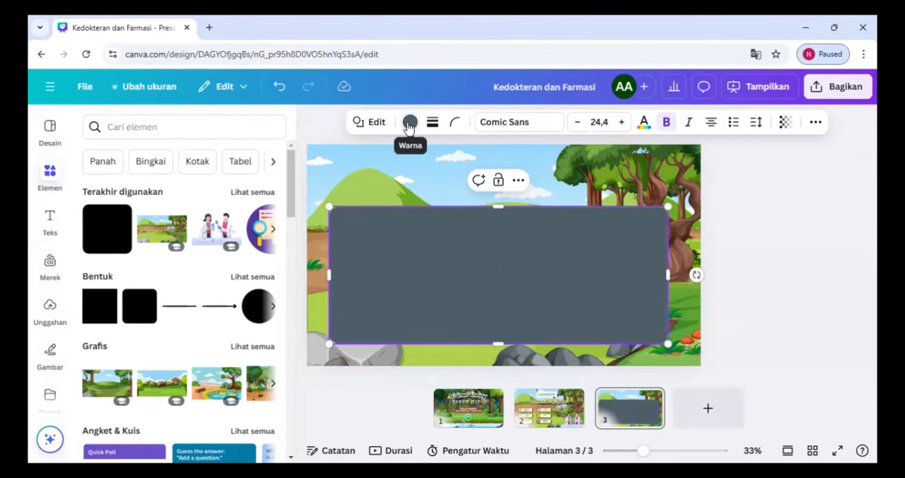
Give the panel a solid yellow border with thickness 4 and a light blue fill
click(410, 123)
click(432, 122)
click(398, 157)
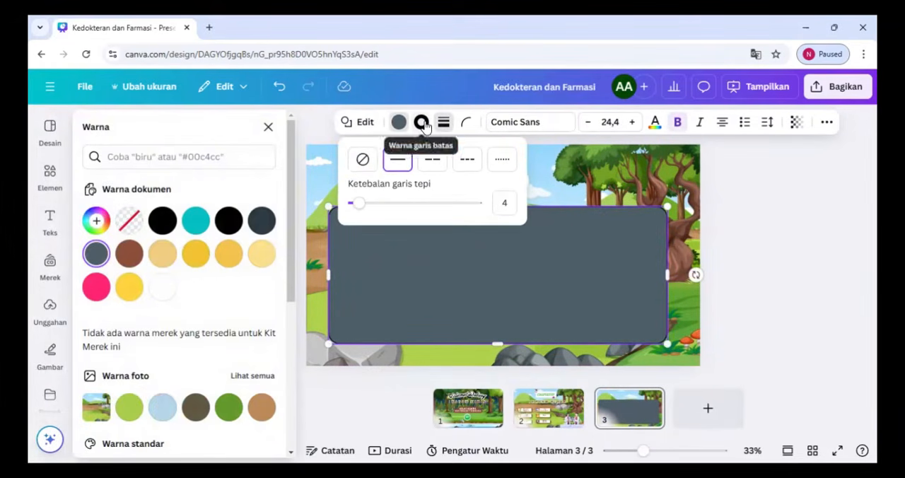
click(422, 122)
click(162, 253)
click(398, 126)
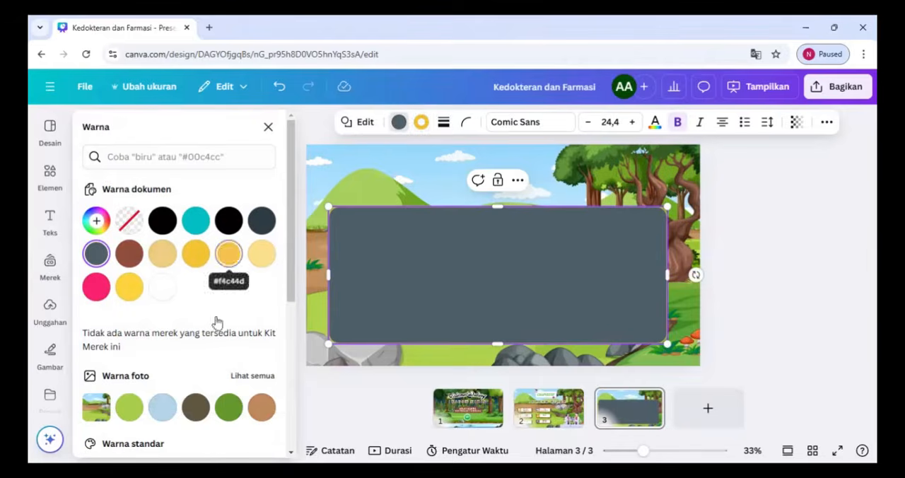
click(164, 405)
Make the light blue panel semi-transparent, center it on the page and extend its upper edge slightly
click(797, 121)
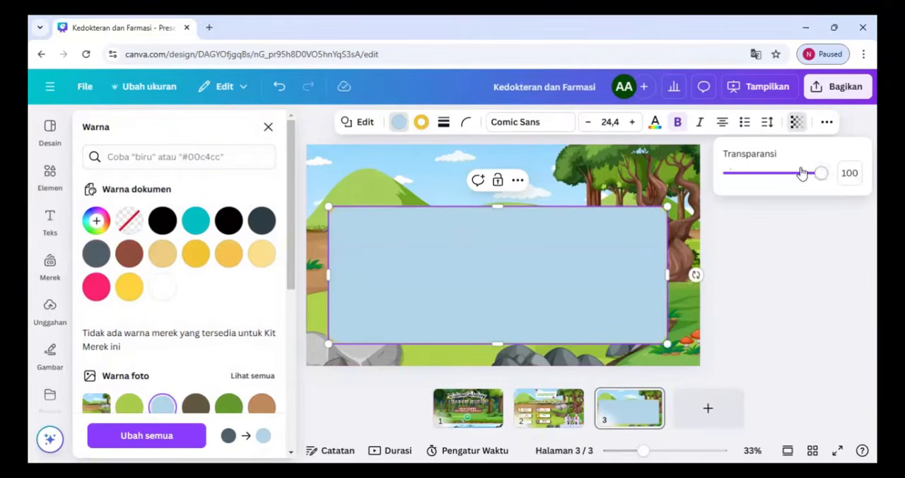
drag(800, 174, 795, 173)
click(584, 192)
click(526, 237)
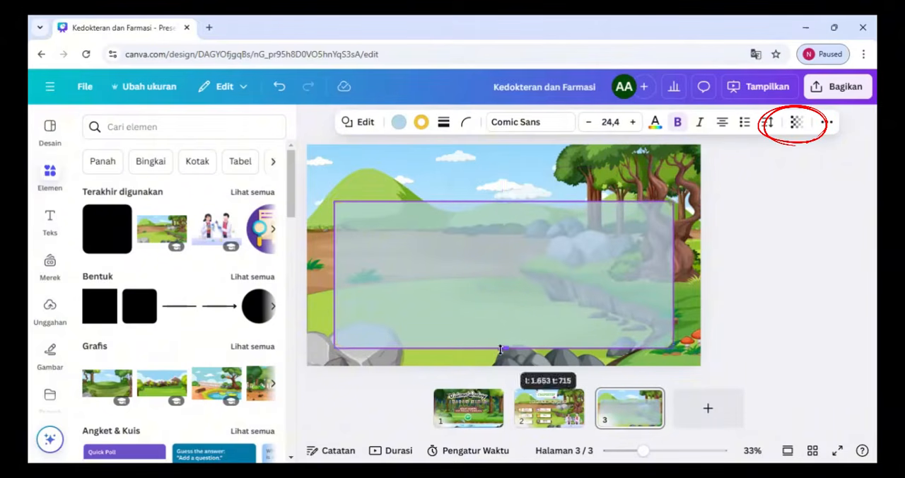
drag(503, 206, 504, 196)
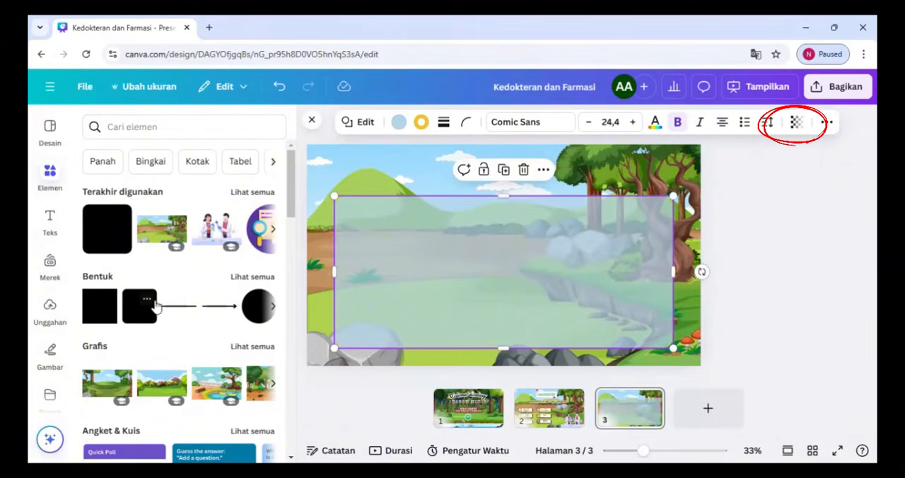
Insert a rounded shape labelled "Petunjuk", flatten it into a title bar and set it on the panel's upper-left edge
click(99, 320)
text(Pet)
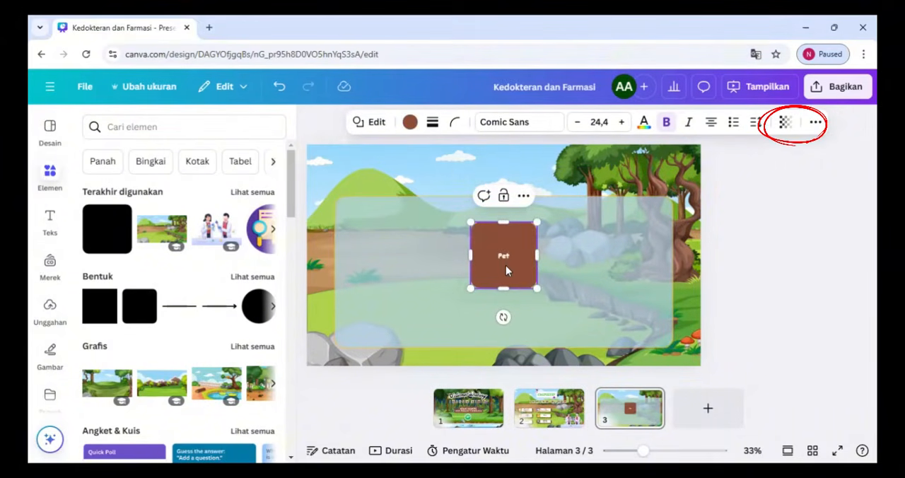
text(unjuk)
drag(503, 288, 380, 220)
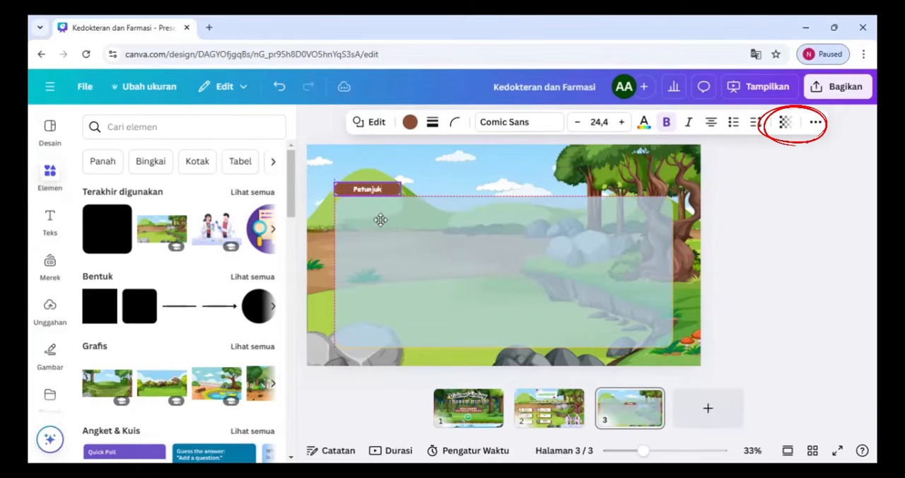
Recolour the Petunjuk title bar dark slate, fully round its ends and enlarge its text
click(411, 121)
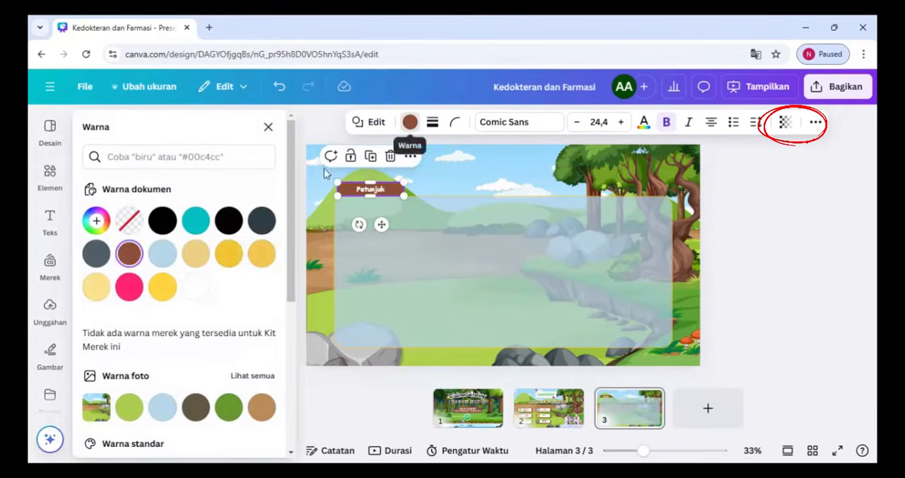
click(462, 170)
click(370, 191)
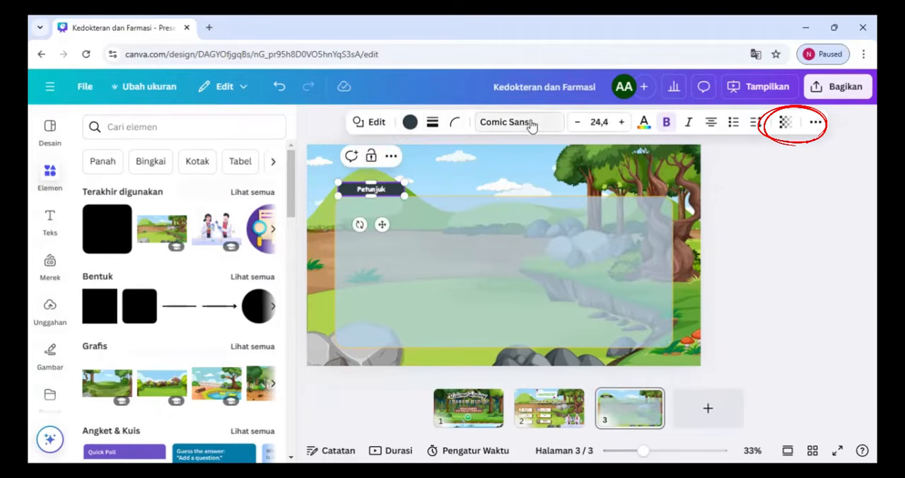
click(619, 124)
click(465, 271)
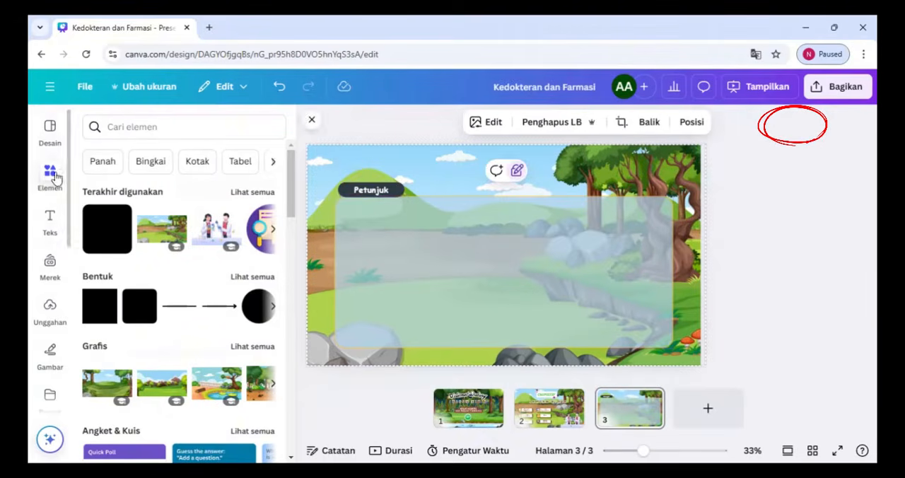
Search the graphics for "tumpukan buku" and place a small open-book stack at the left end of the Petunjuk title bar
click(128, 133)
text(tumpukan buku)
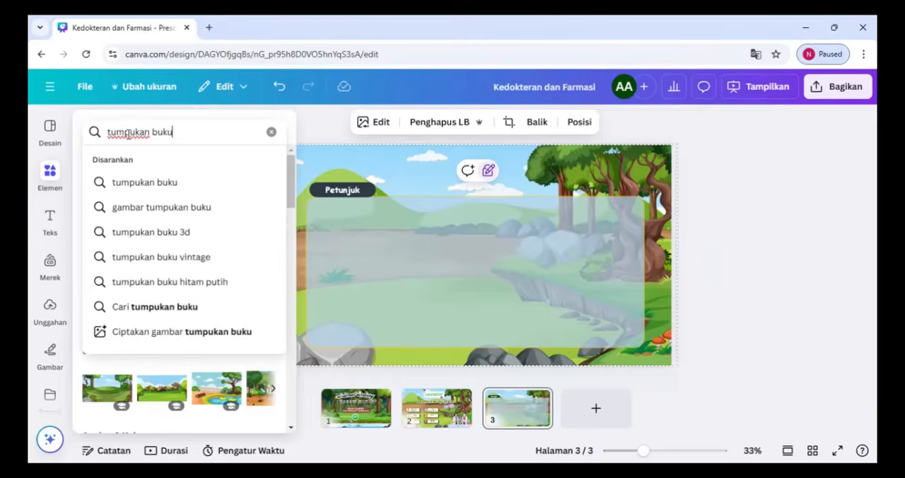
key(Return)
click(140, 163)
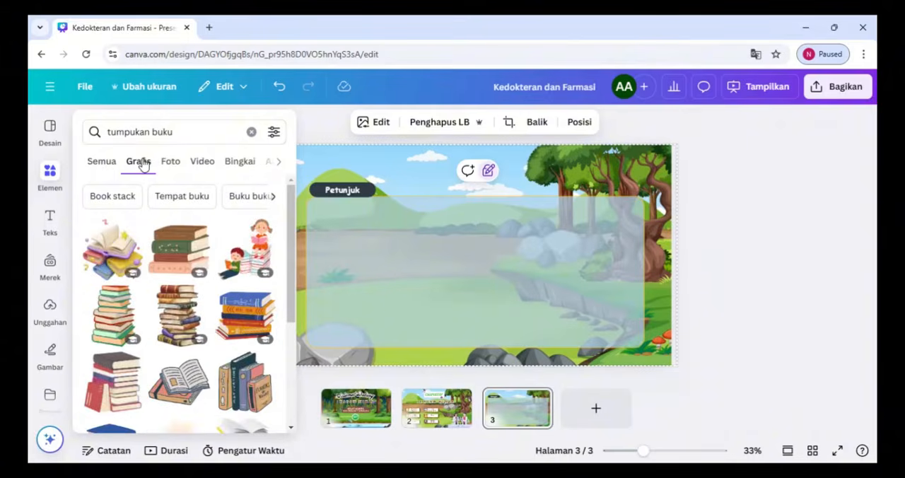
click(110, 256)
drag(389, 167, 551, 322)
drag(342, 239, 309, 191)
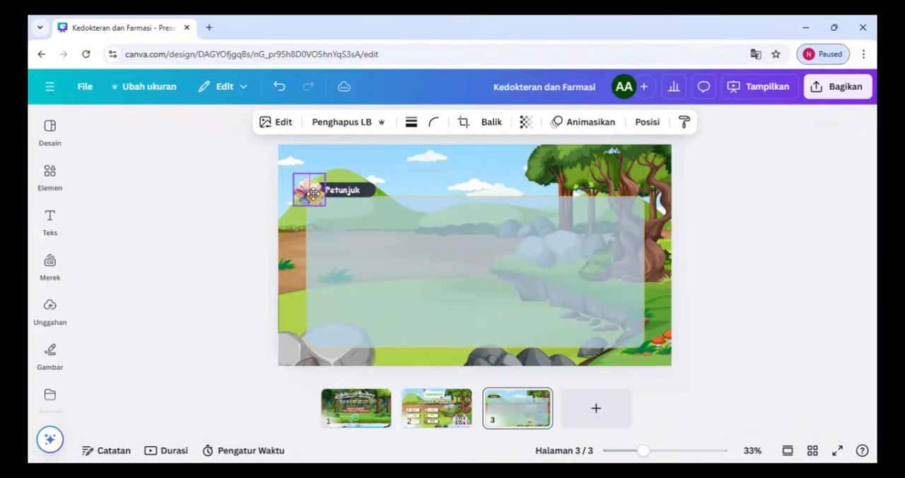
click(574, 283)
Add a subheading text box and move it to the upper part of the light blue panel
click(50, 219)
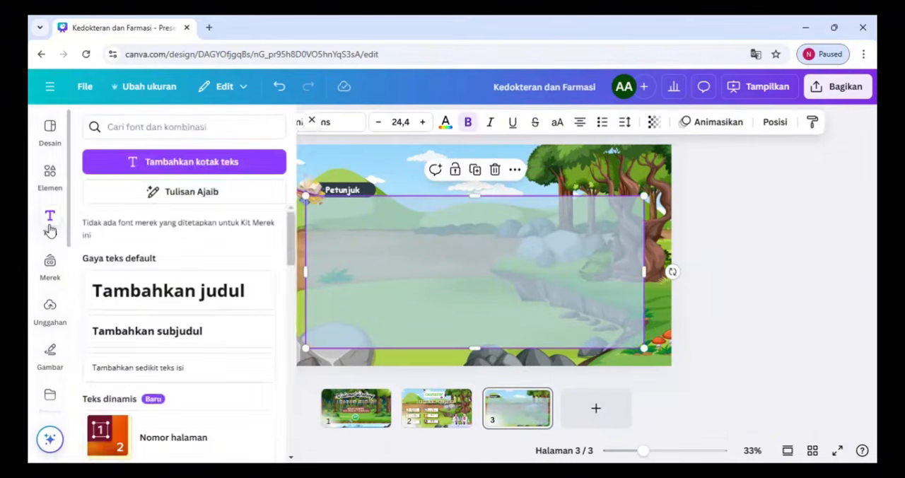
click(134, 332)
click(690, 315)
click(582, 358)
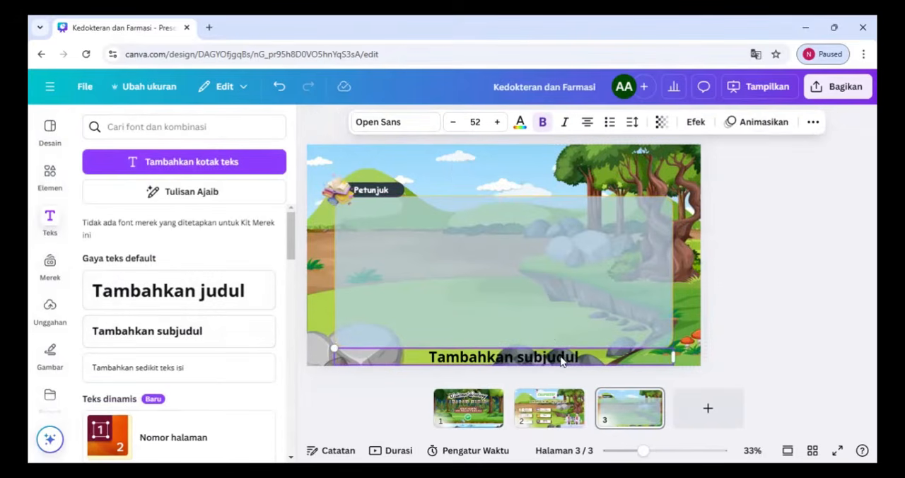
right_click(543, 361)
click(512, 363)
right_click(652, 356)
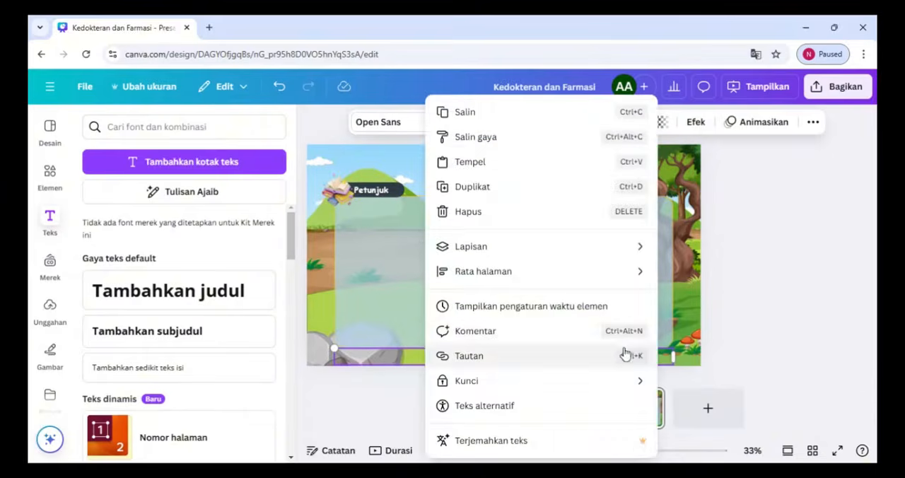
click(722, 339)
click(722, 339)
drag(614, 356, 590, 214)
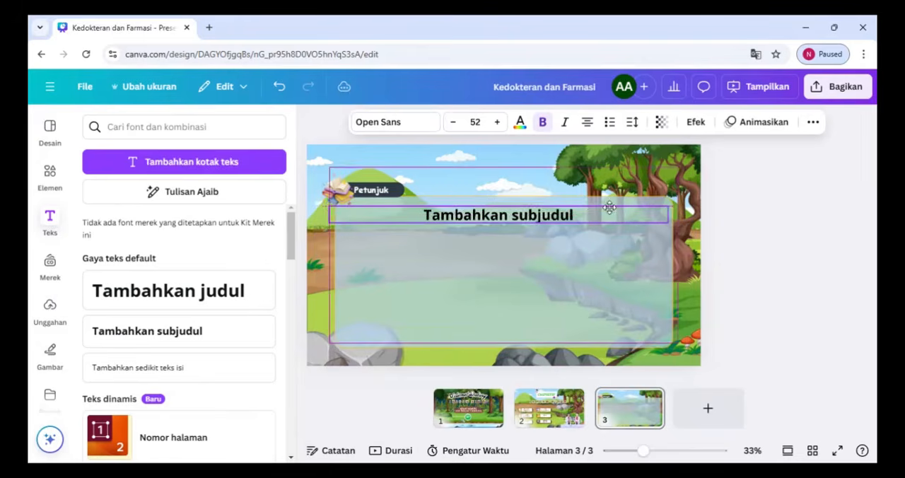
Replace the subheading text with "Isi Petunjuk", narrow its box and align it to the panel's upper-left area
double_click(589, 214)
text(Isi Petunjuk)
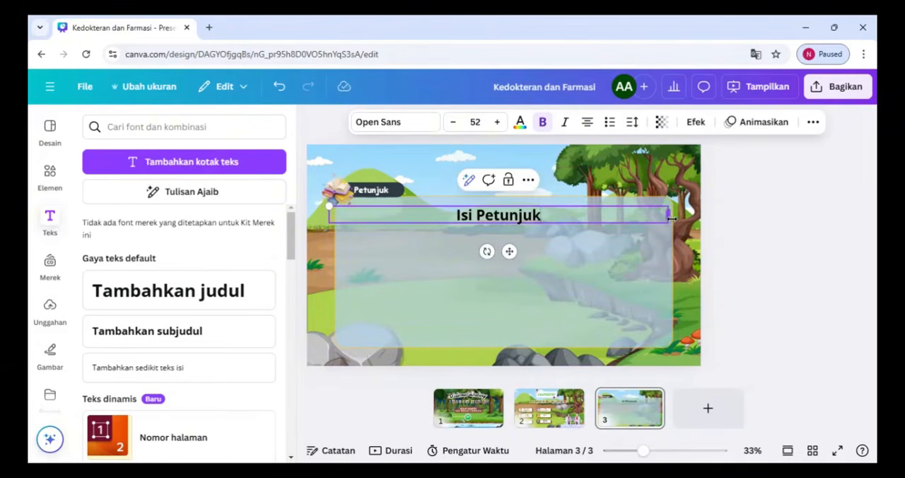
drag(672, 218, 451, 218)
drag(399, 251, 408, 250)
Set the "Isi Petunjuk" text to Comic Sans at size 22
click(454, 125)
click(455, 125)
click(455, 126)
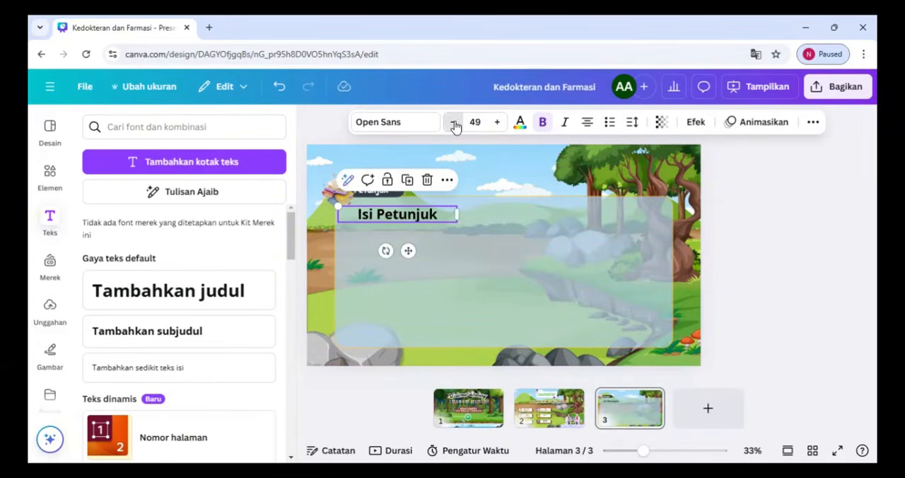
click(475, 122)
click(457, 254)
click(417, 130)
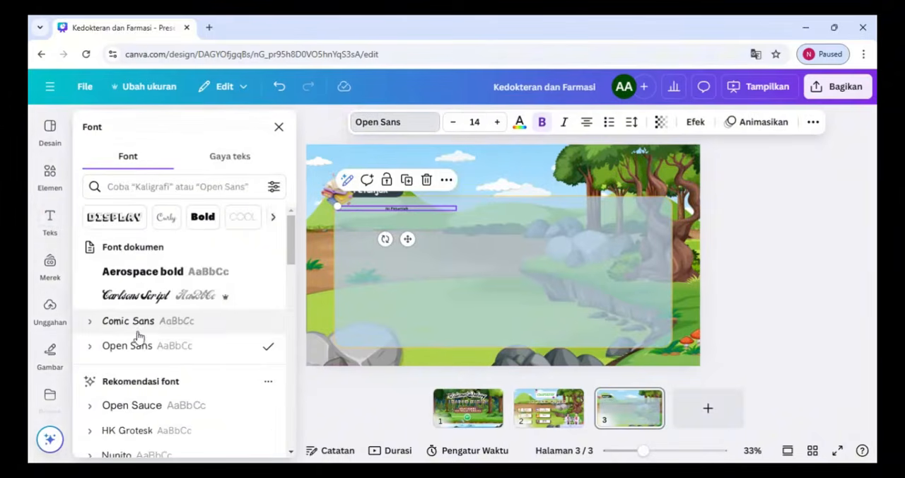
click(129, 321)
click(497, 121)
click(496, 121)
click(496, 122)
click(496, 122)
click(496, 121)
click(496, 122)
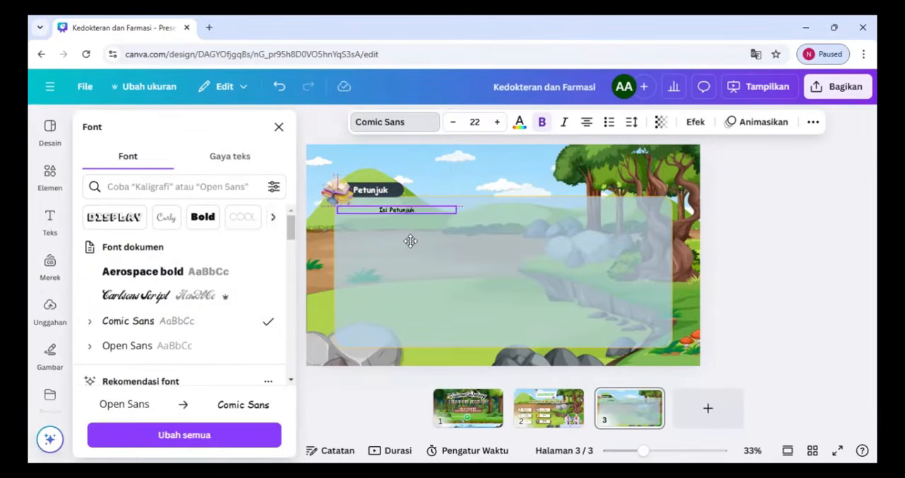
click(515, 282)
Duplicate the Petunjuk page to create page 4
click(549, 408)
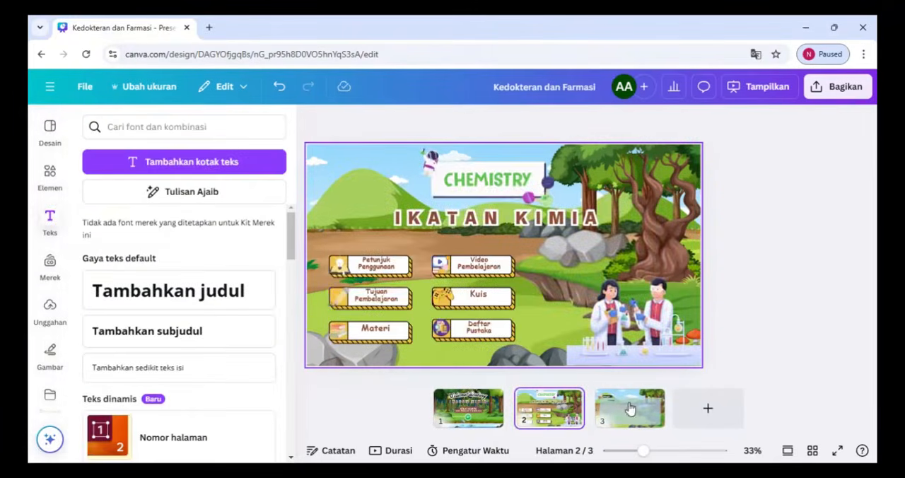
click(629, 408)
click(648, 398)
click(713, 207)
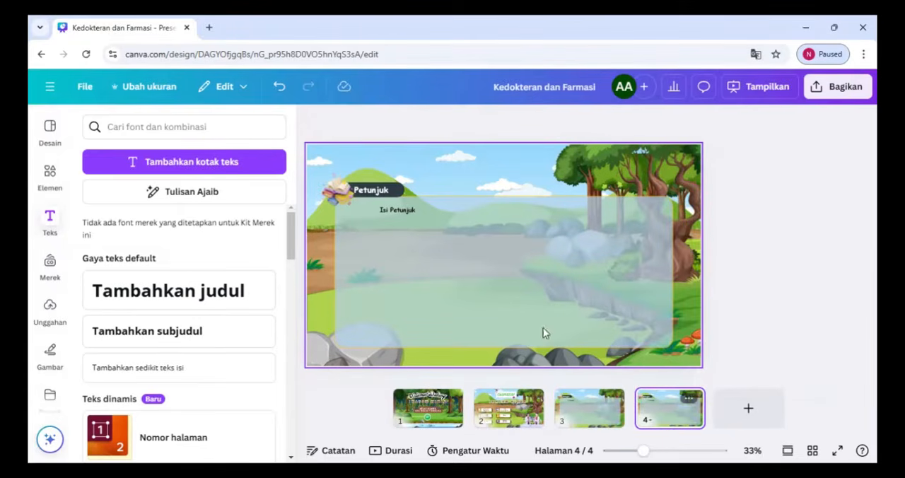
Retitle page 4's title bar "Tujuan Pembelajaran", widen the bar to fit and lower the "Isi Petunjuk" text slightly
double_click(374, 190)
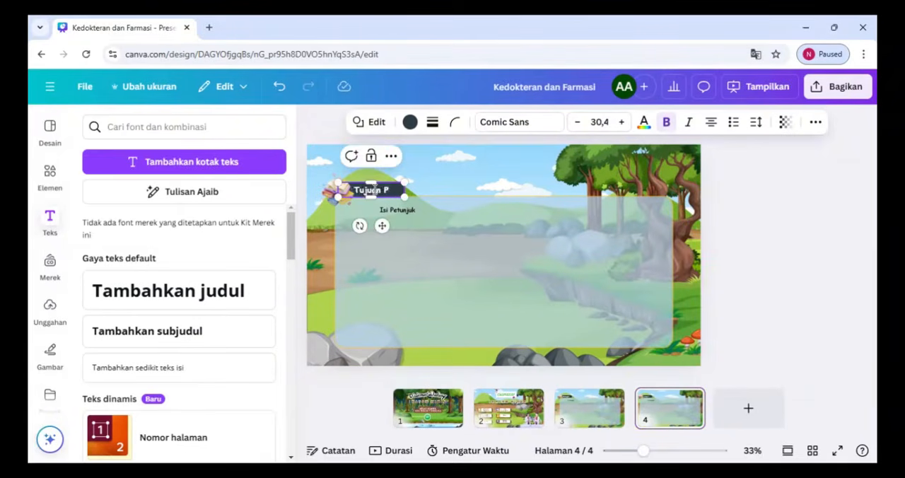
drag(404, 198, 458, 199)
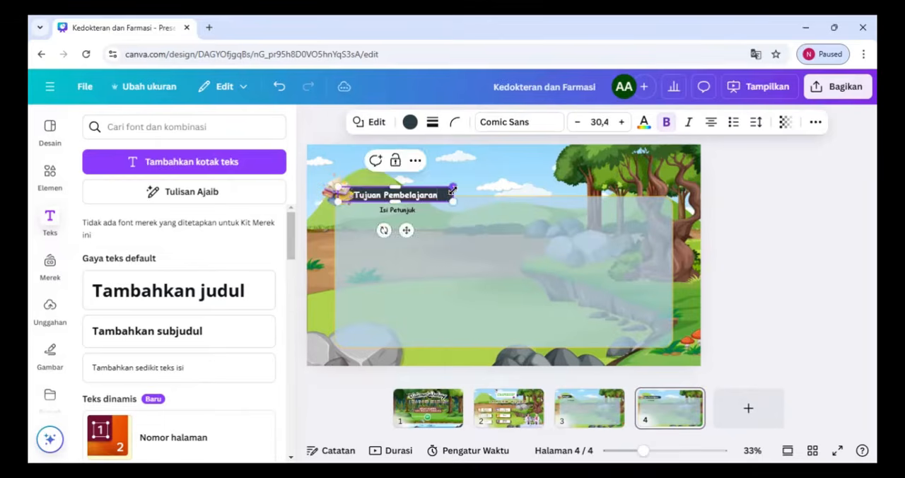
click(471, 212)
click(434, 180)
drag(391, 213, 389, 216)
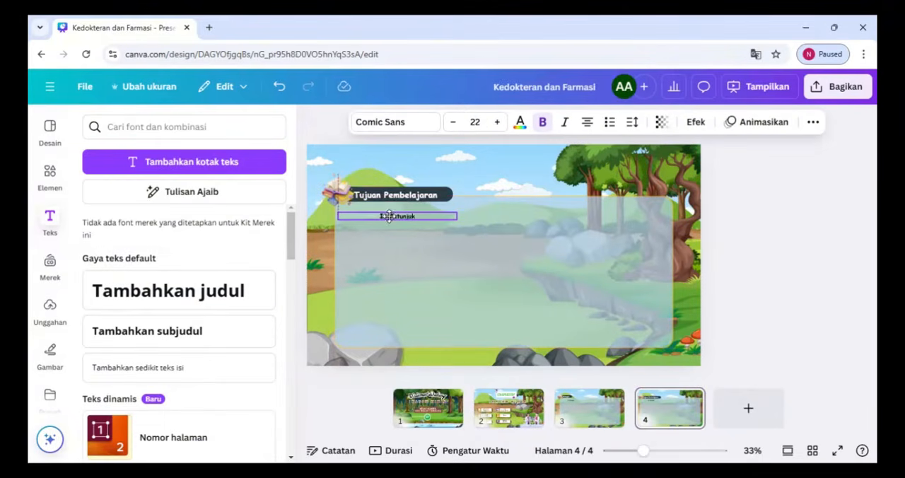
Make the light blue panel on page 4 slightly more opaque
click(613, 295)
click(796, 122)
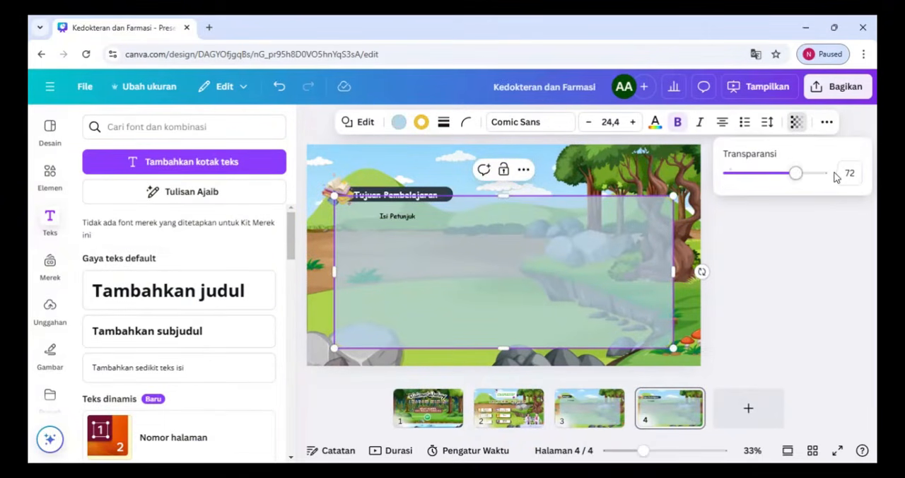
drag(797, 176, 806, 177)
click(739, 276)
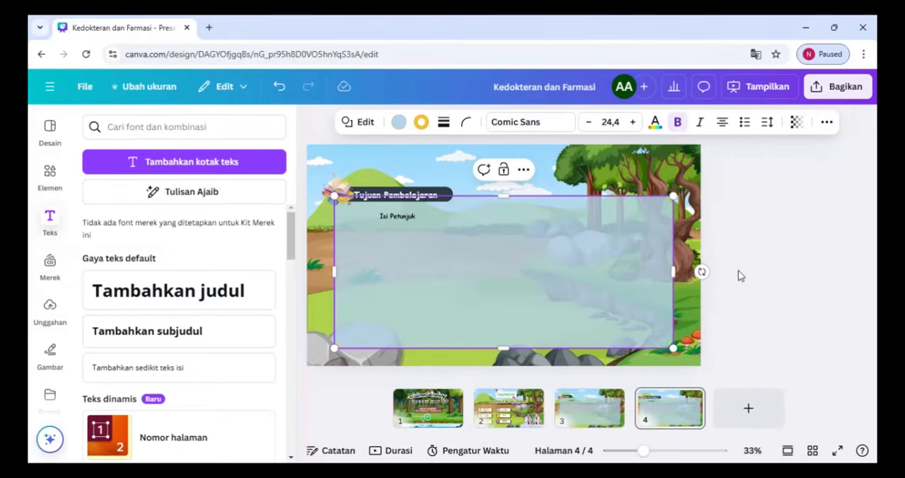
click(734, 280)
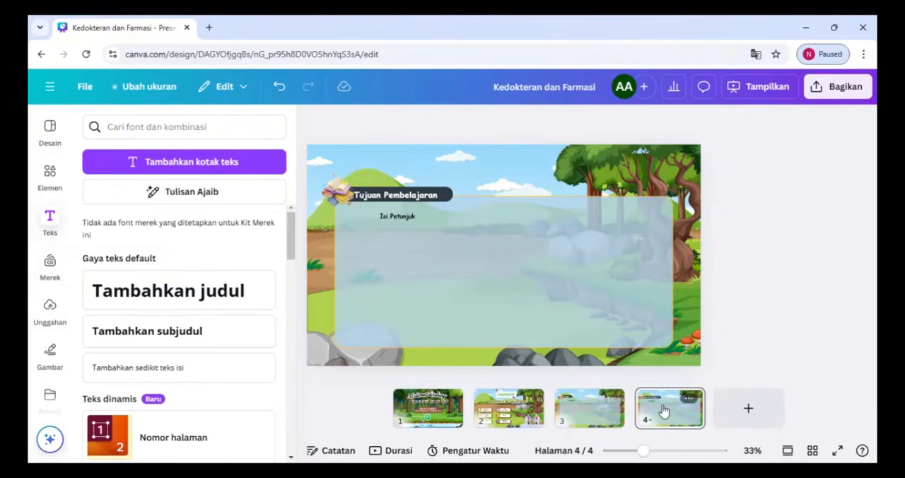
Recolour the border of page 4's panel dark grey
click(663, 412)
click(604, 230)
click(421, 123)
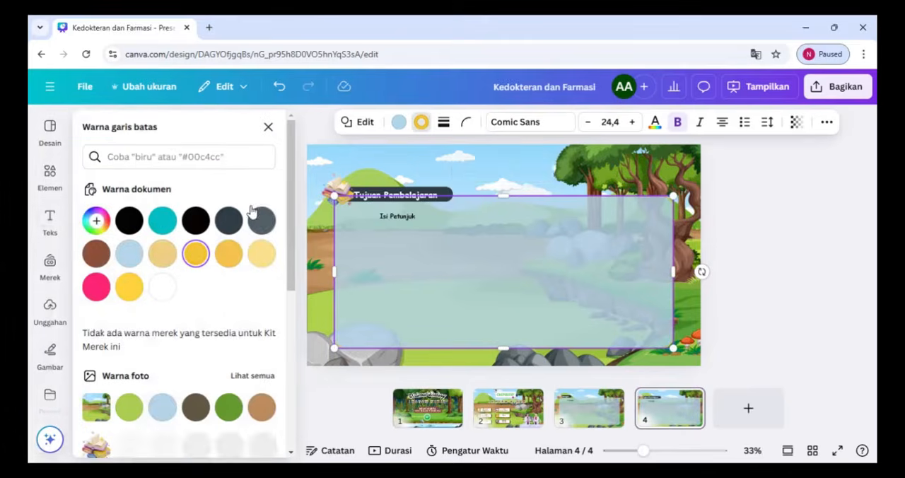
click(262, 223)
click(733, 208)
Replace the open-book graphic on page 4's title bar with a small book stack topped by a pink mug
click(677, 416)
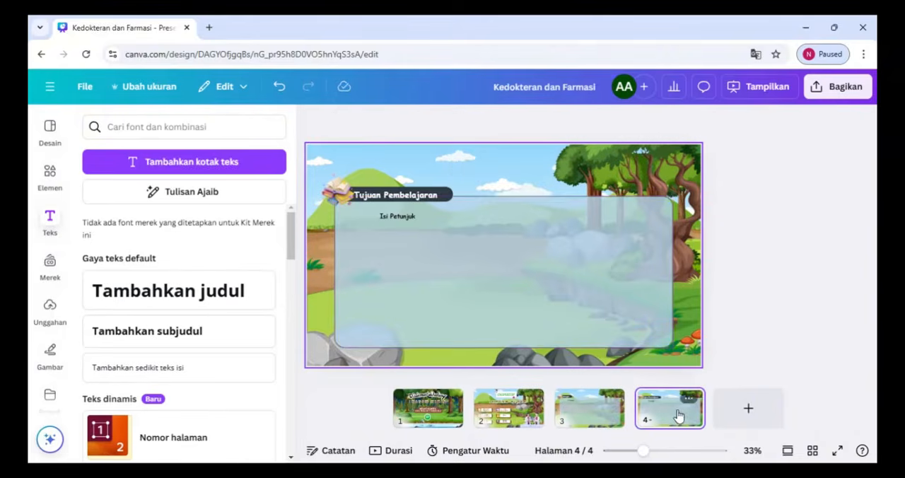
click(51, 175)
scroll(294, 375, down, 10)
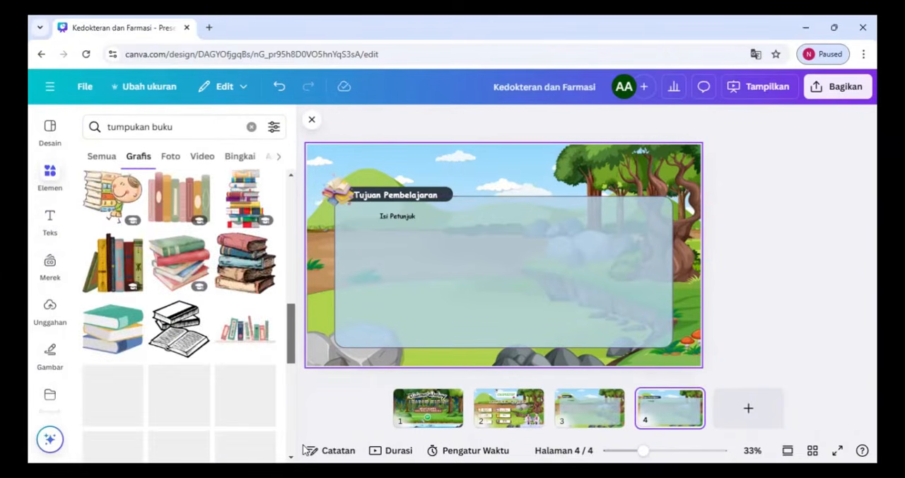
click(113, 355)
click(337, 191)
key(Delete)
click(469, 225)
drag(424, 166, 341, 199)
click(471, 245)
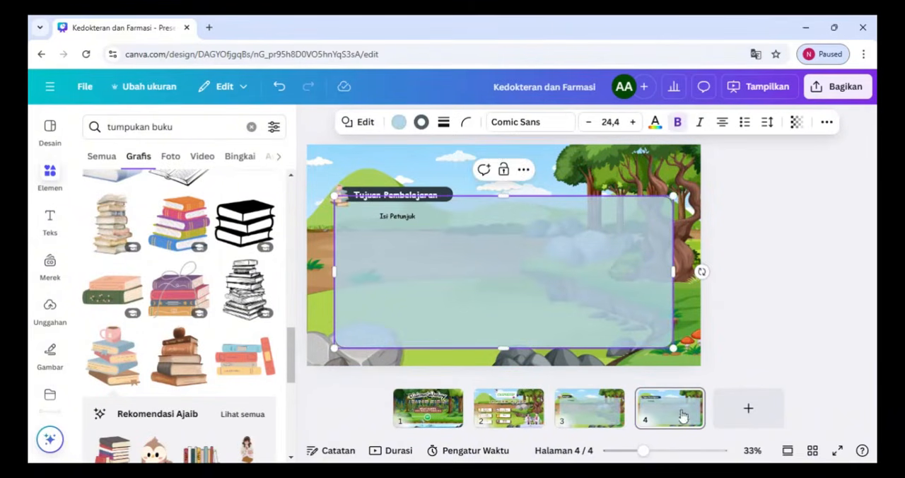
Duplicate page 4 and delete the panel, text, title bar and book graphic from the copy, keeping only the background
click(688, 398)
click(726, 184)
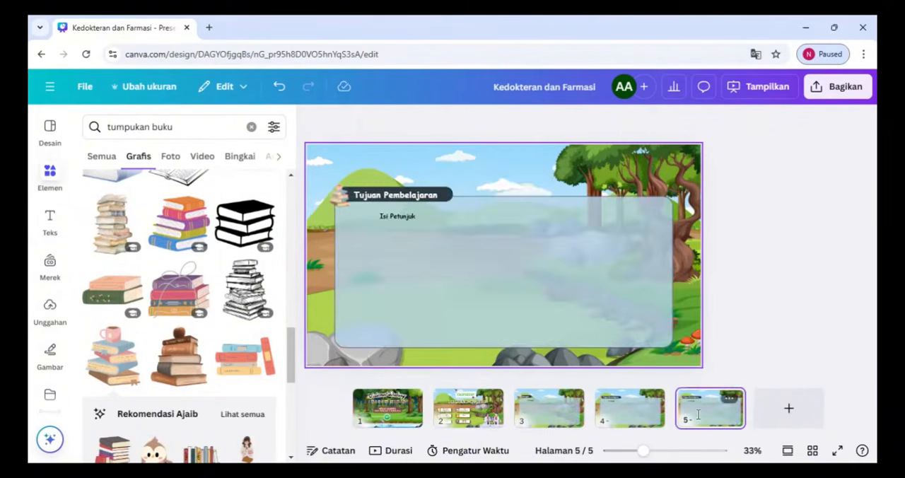
click(496, 271)
key(Delete)
click(395, 216)
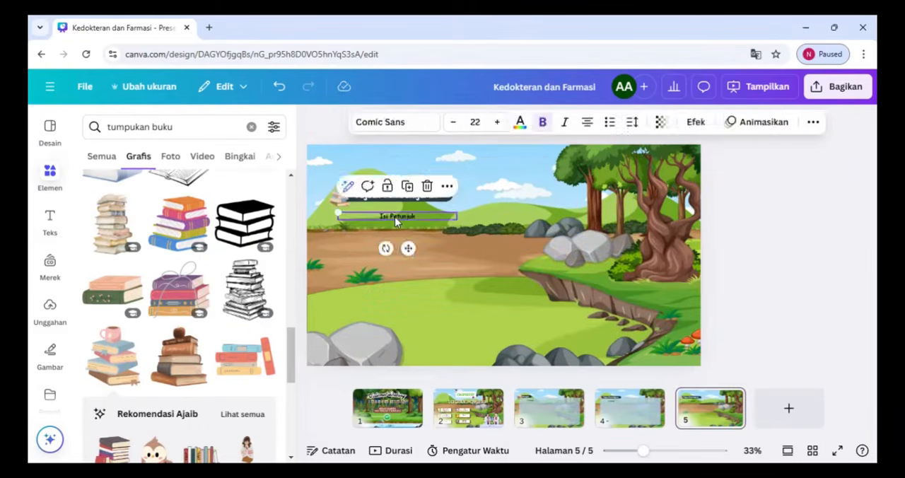
key(Delete)
click(383, 200)
key(Delete)
click(341, 198)
key(Delete)
click(476, 315)
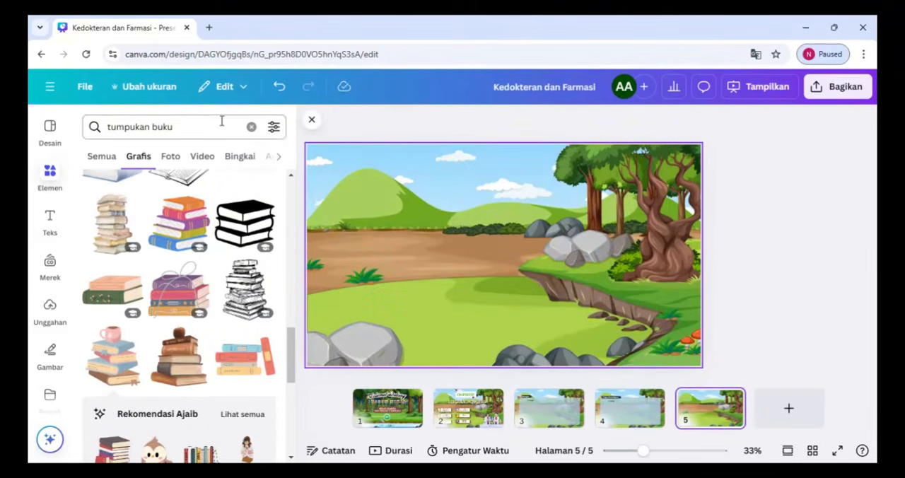
Search the graphics for "kimia" and place a small microscope, flask and books graphic on page 5
drag(291, 359, 292, 441)
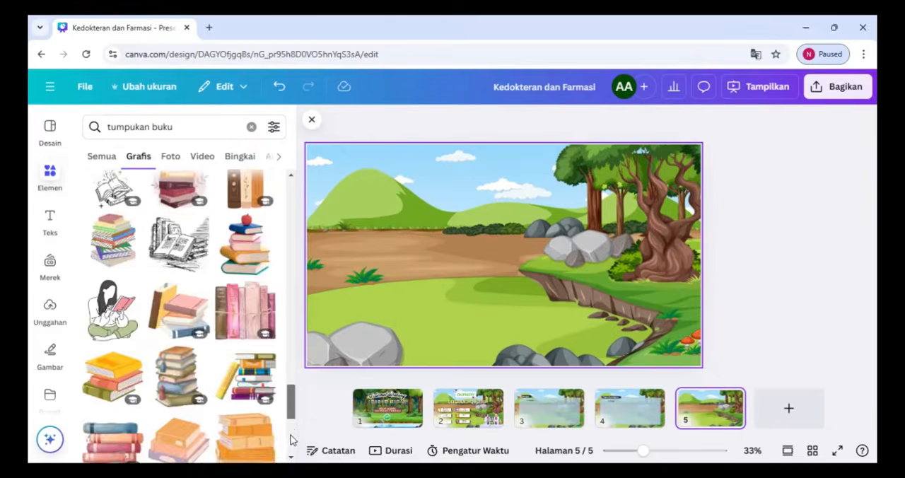
click(252, 127)
text(kimia)
key(Return)
click(136, 157)
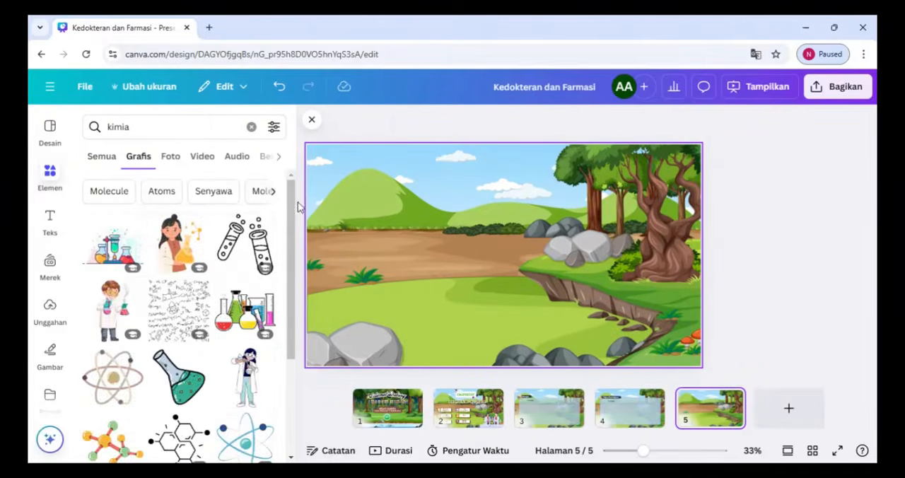
scroll(281, 399, down, 5)
scroll(281, 399, down, 10)
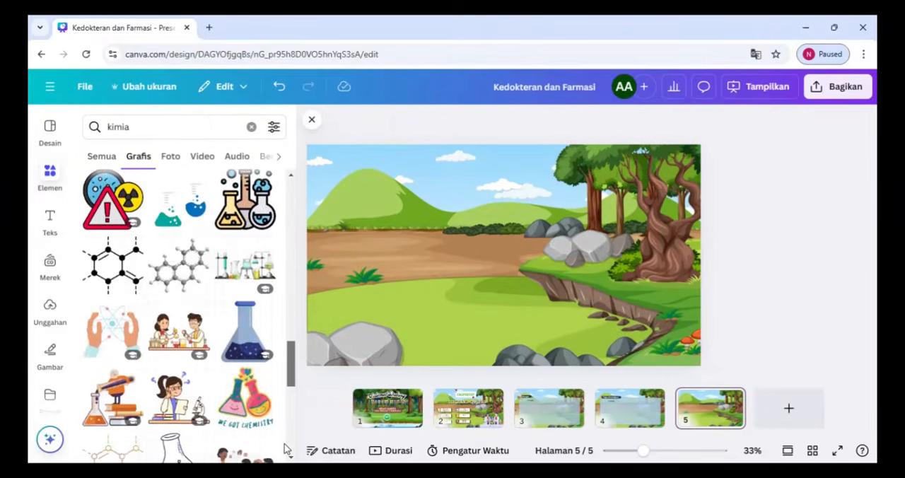
click(112, 277)
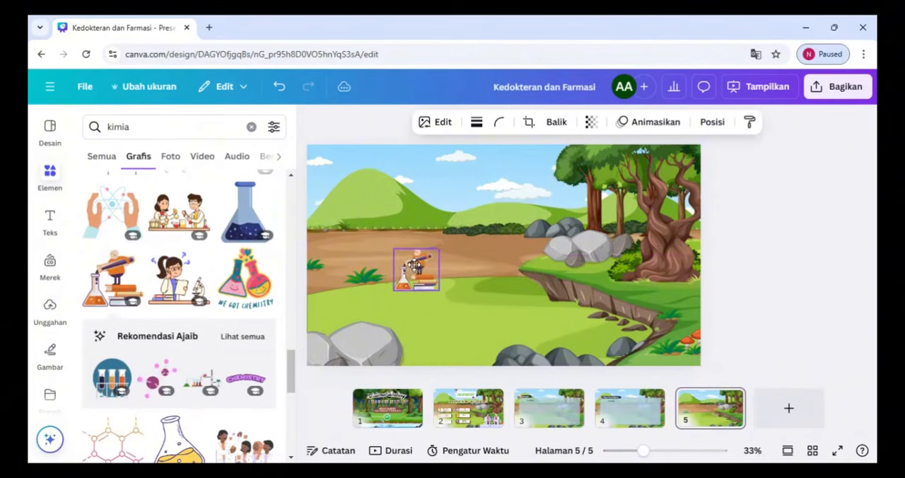
drag(411, 265, 395, 266)
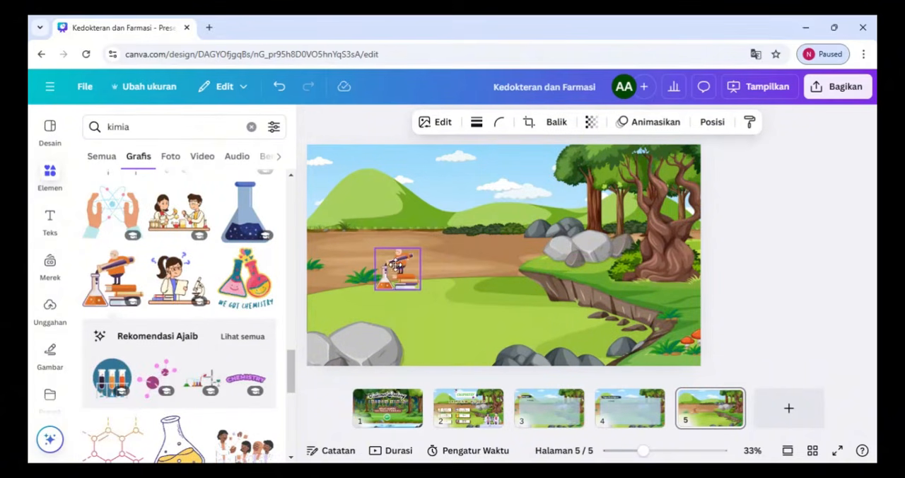
Add the orange book graphic to page 5, shrink it and arrange it to the left of the microscope graphic
drag(290, 375, 288, 437)
click(179, 341)
drag(446, 212, 512, 260)
drag(537, 279, 529, 263)
drag(448, 261, 414, 258)
drag(530, 263, 542, 252)
drag(411, 265, 455, 262)
drag(545, 248, 466, 241)
Insert a circle, send it behind the orange book and shrink it to about 268 pixels around the book
click(50, 176)
click(251, 127)
click(107, 229)
click(815, 127)
click(781, 149)
click(228, 193)
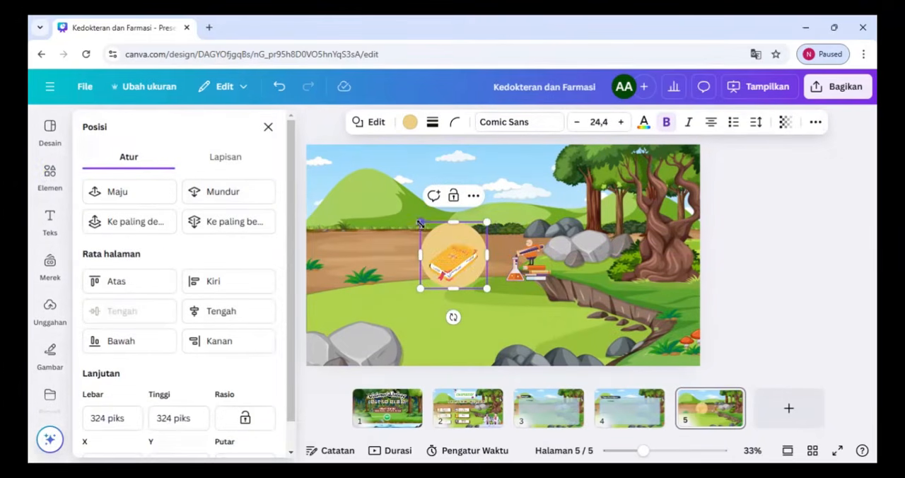
drag(422, 222, 433, 233)
drag(479, 241, 472, 240)
Give the circle behind the book a solid black border of thickness 12 and a light blue fill
click(432, 123)
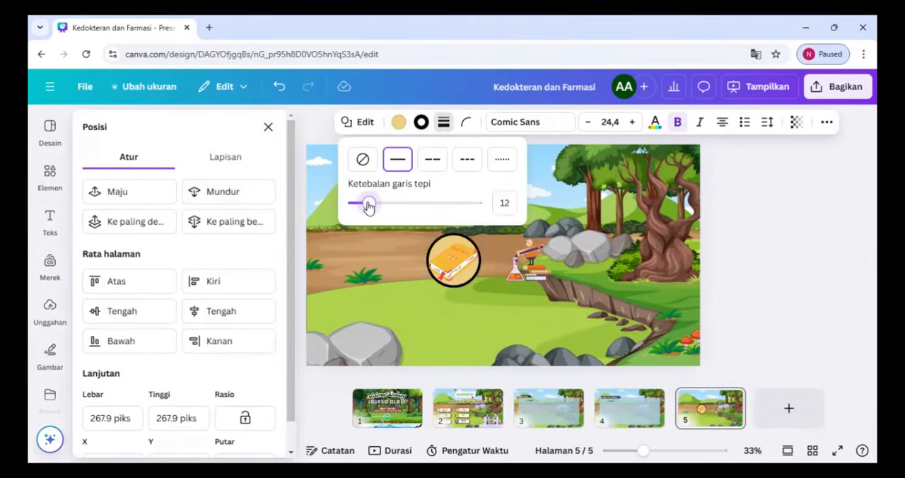
click(398, 121)
click(162, 439)
click(456, 263)
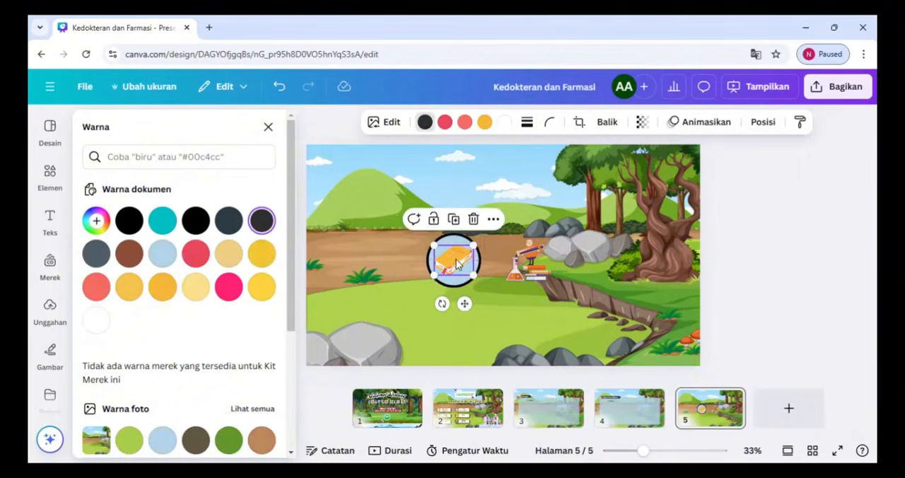
Duplicate the circle behind the book, place the copy over the microscope graphic and send it backward behind that graphic
click(467, 282)
click(454, 210)
drag(460, 272, 532, 269)
click(824, 122)
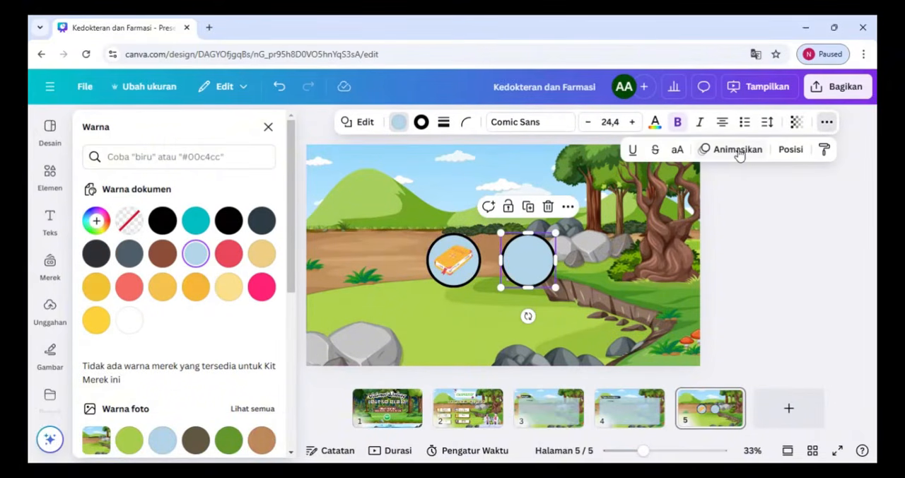
click(786, 150)
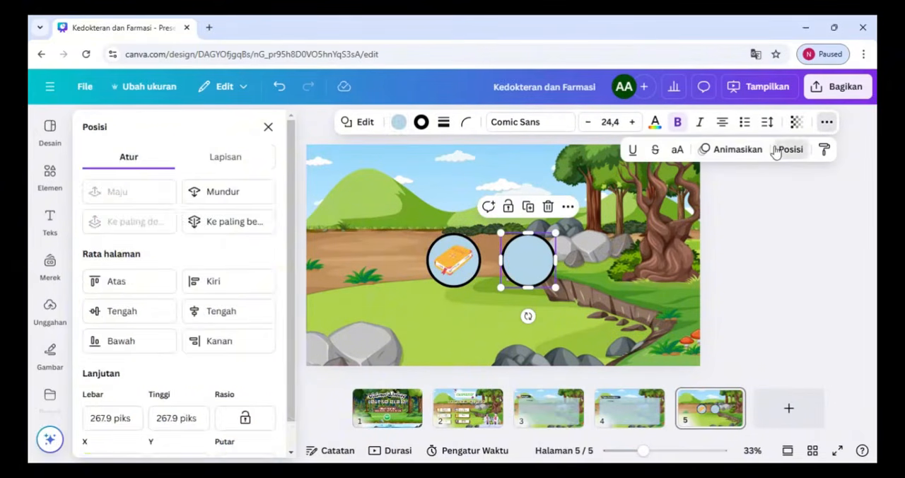
click(215, 192)
click(525, 262)
click(554, 299)
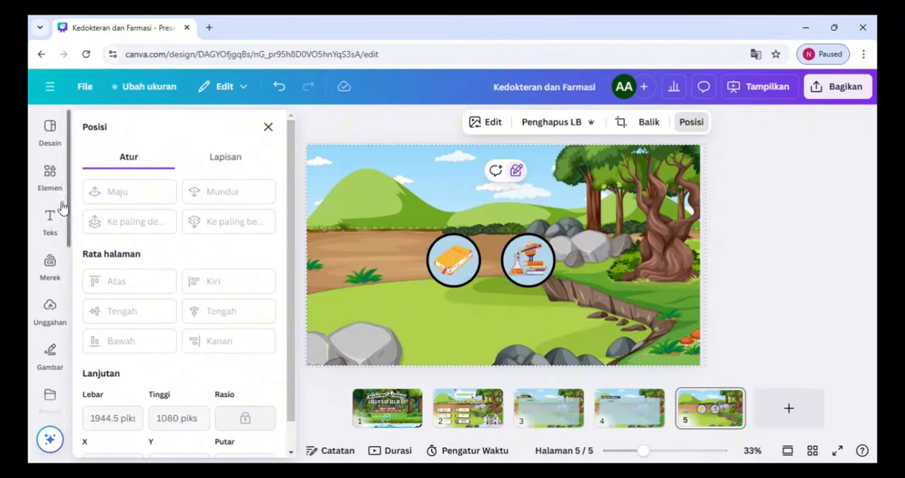
Add a brown rounded label reading "Pengertian Ikatan Kimia" at the lower edge of the book circle and bring it forward
click(51, 180)
click(139, 311)
drag(504, 222, 451, 287)
click(531, 309)
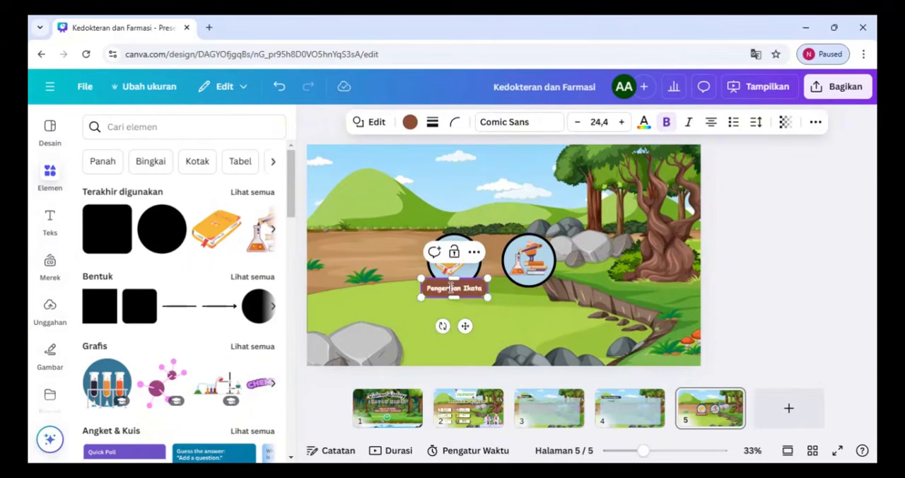
click(495, 313)
click(479, 290)
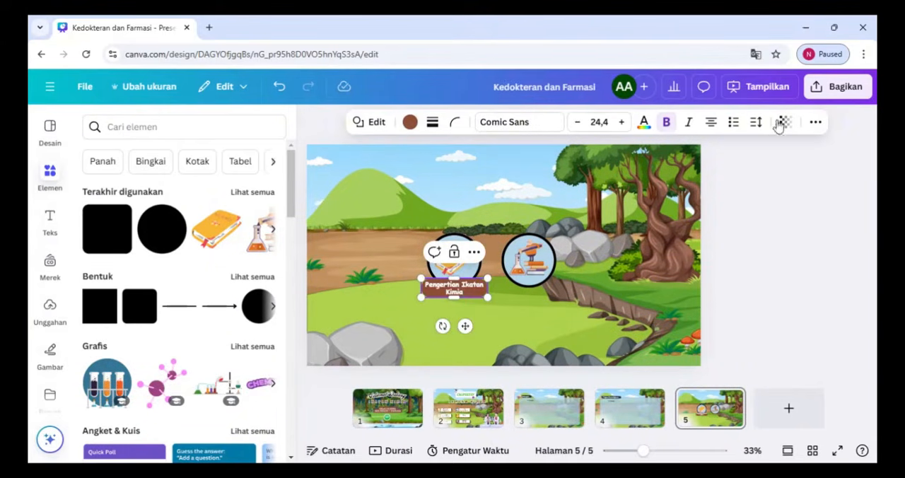
click(815, 122)
click(778, 149)
click(141, 192)
click(488, 318)
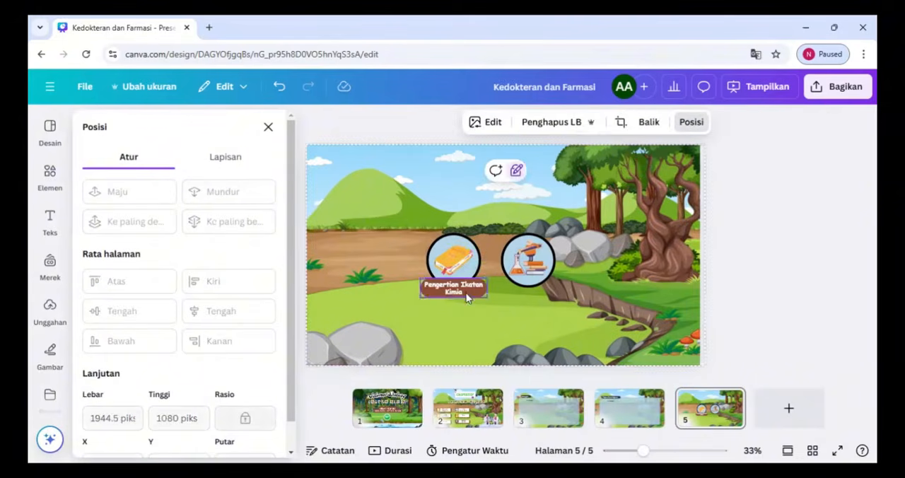
Copy the brown label to the lower edge of the microscope circle and change its text to "Jenis-Jenis Ikatan Kimia"
drag(481, 293, 536, 285)
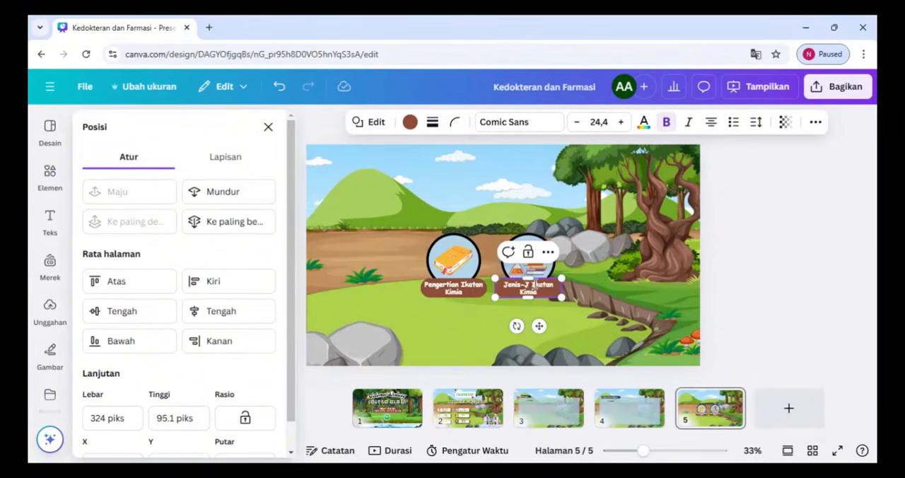
click(553, 324)
click(755, 315)
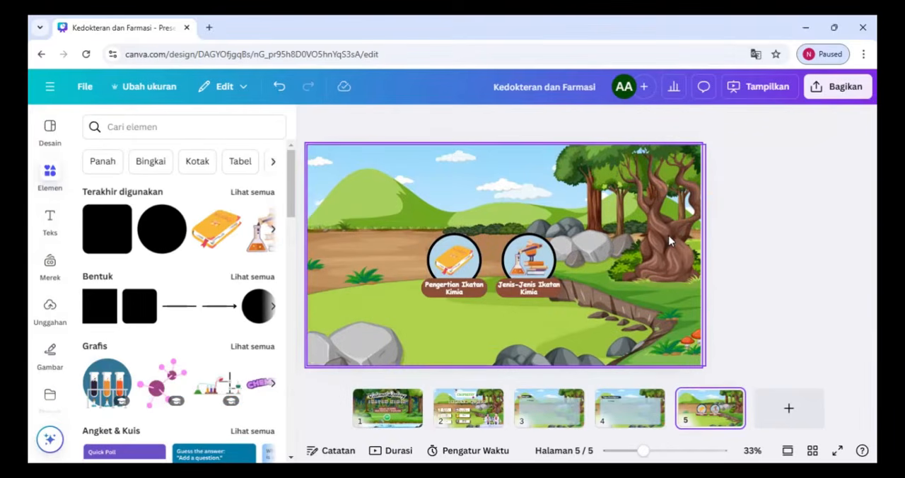
Duplicate the Tujuan Pembelajaran page, placing the copy last as page 6, and retitle it "Pengertian Ikatan Kimia"
click(629, 404)
click(656, 398)
click(697, 208)
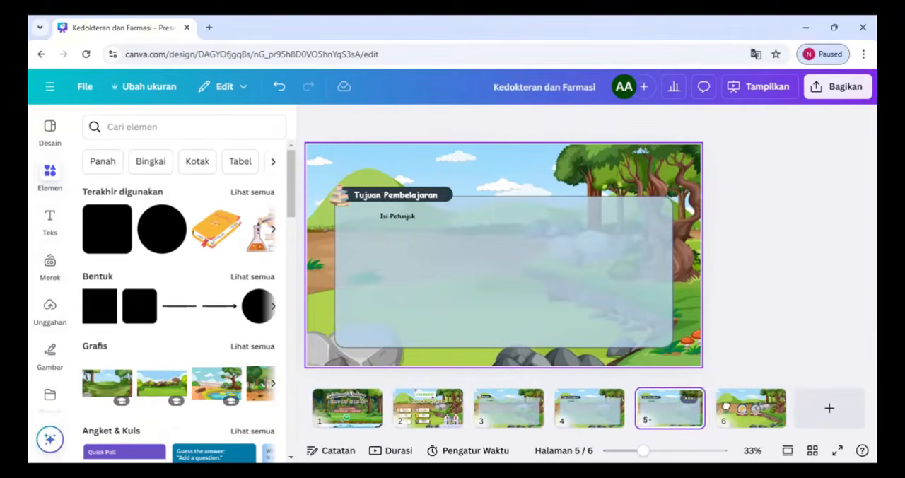
drag(693, 417, 823, 416)
drag(734, 419, 587, 418)
click(728, 414)
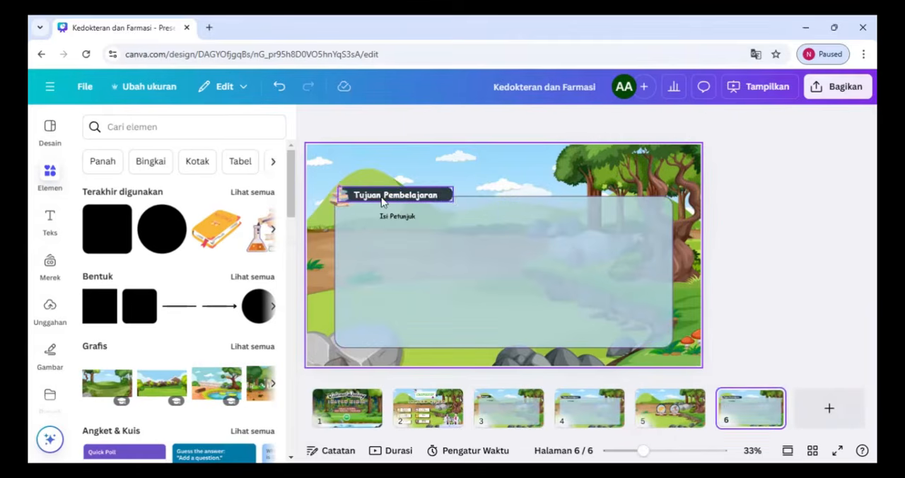
click(382, 201)
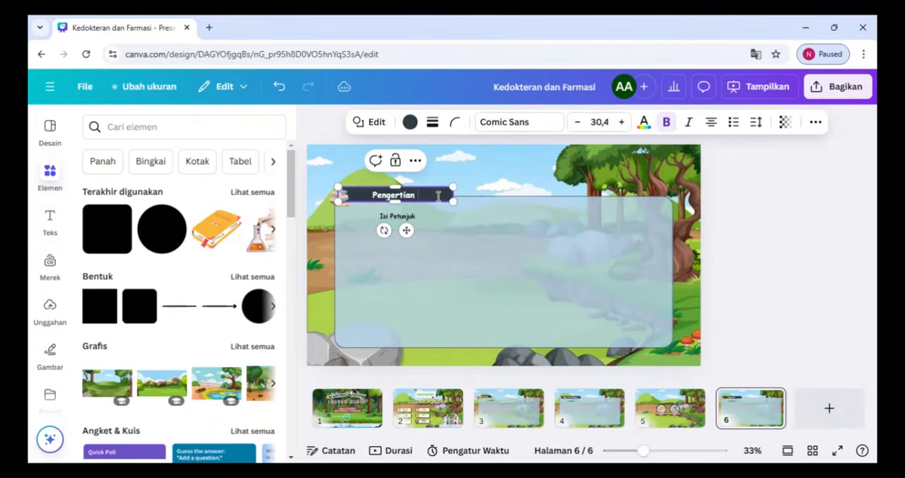
click(439, 197)
Search the graphics for "Kimia" and replace the picture beside the page 6 title with a small female scientist graphic
click(121, 127)
text(Kimia)
key(Return)
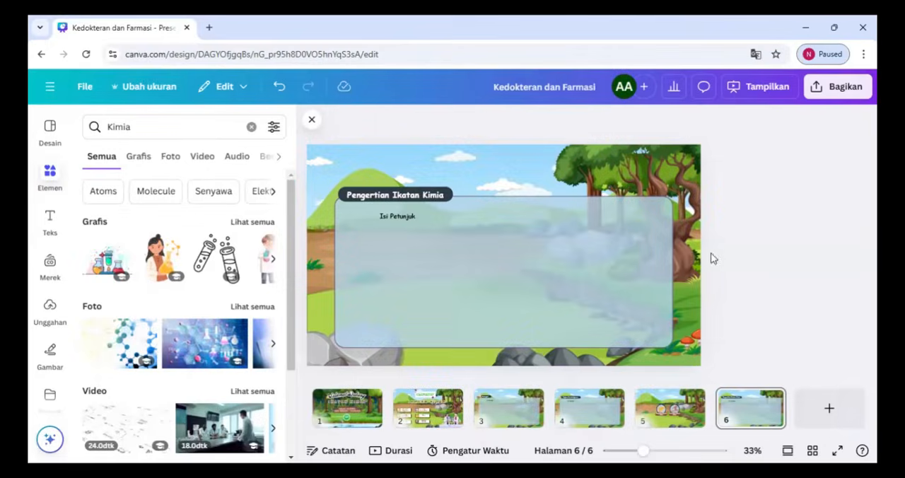
click(140, 157)
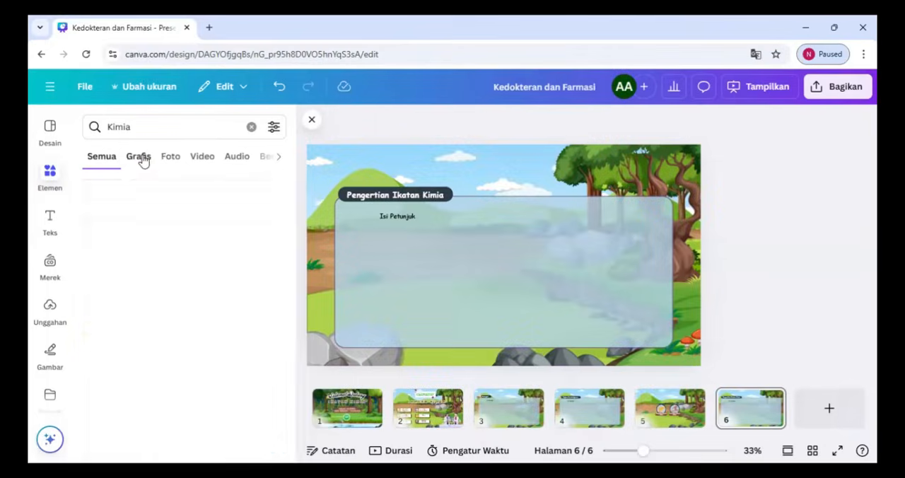
drag(297, 309, 303, 392)
click(245, 270)
drag(481, 208, 508, 258)
drag(516, 277, 342, 188)
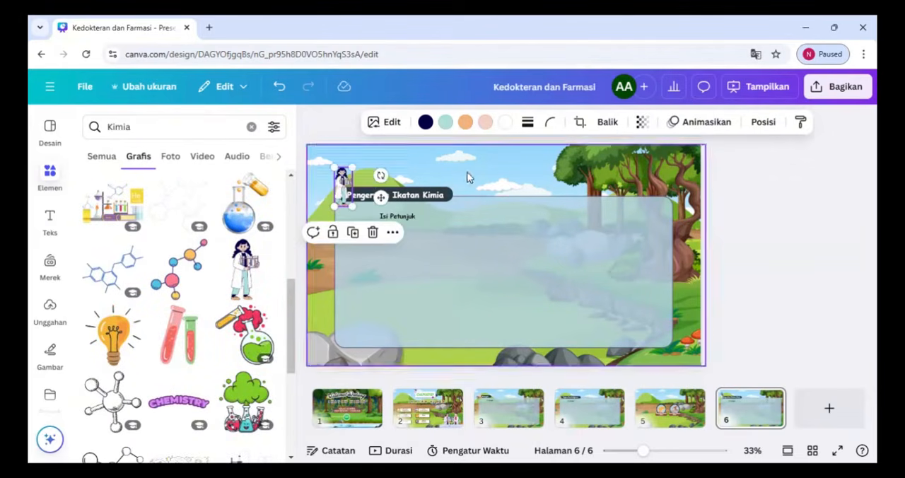
click(398, 216)
Duplicate page 6 and retitle the copy "Jenis-jenis Ikatan Kimia"
click(769, 398)
click(714, 206)
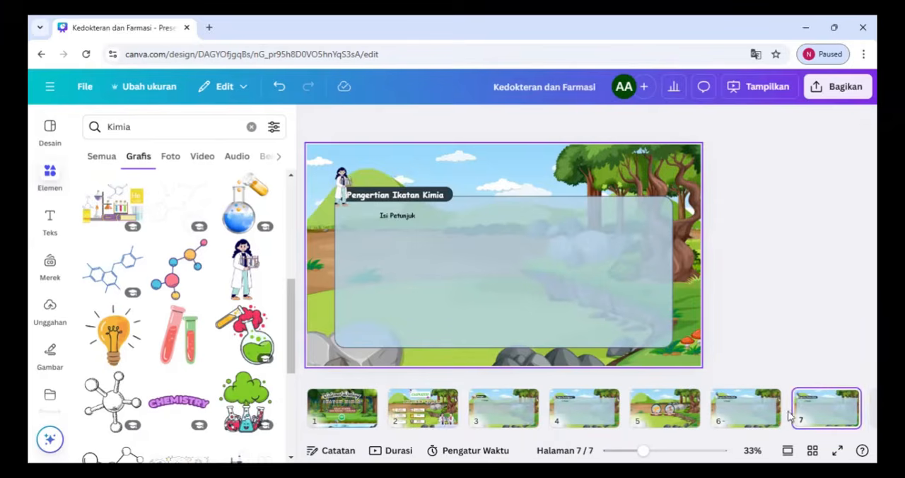
click(406, 194)
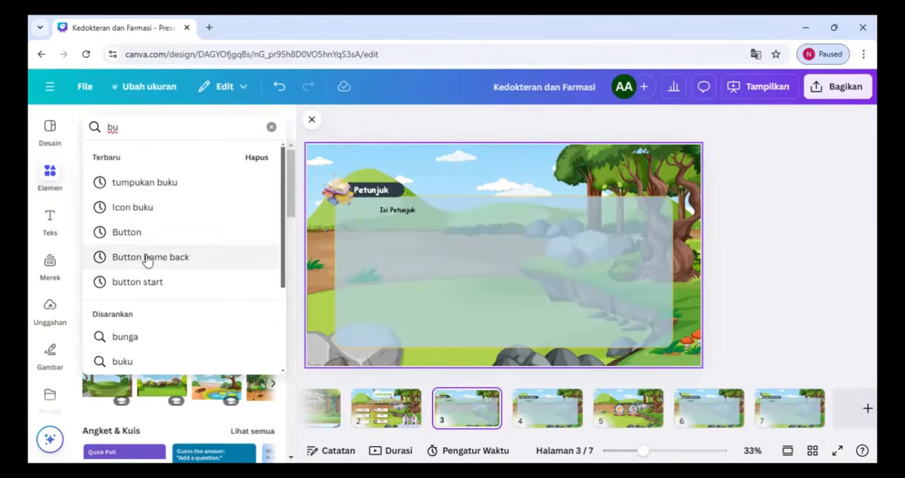
Search the elements for "Button home back" and add a small green home button to the Petunjuk page
click(146, 258)
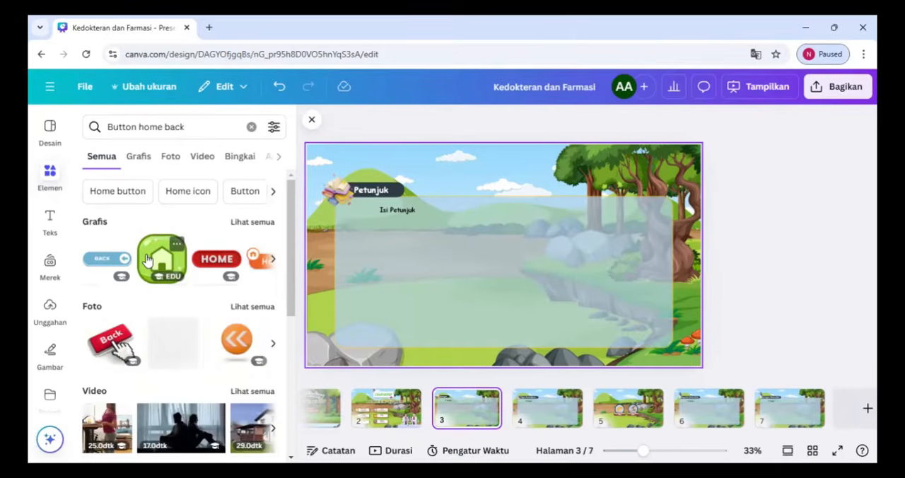
click(156, 265)
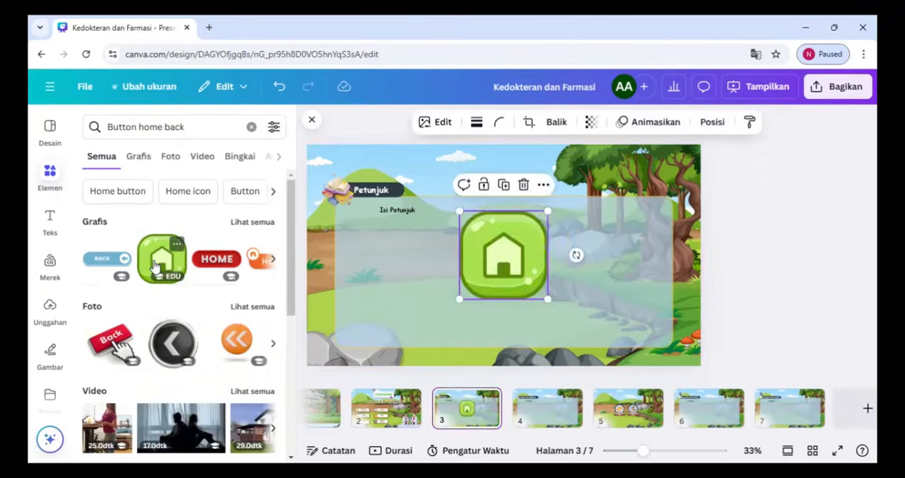
drag(466, 222, 531, 284)
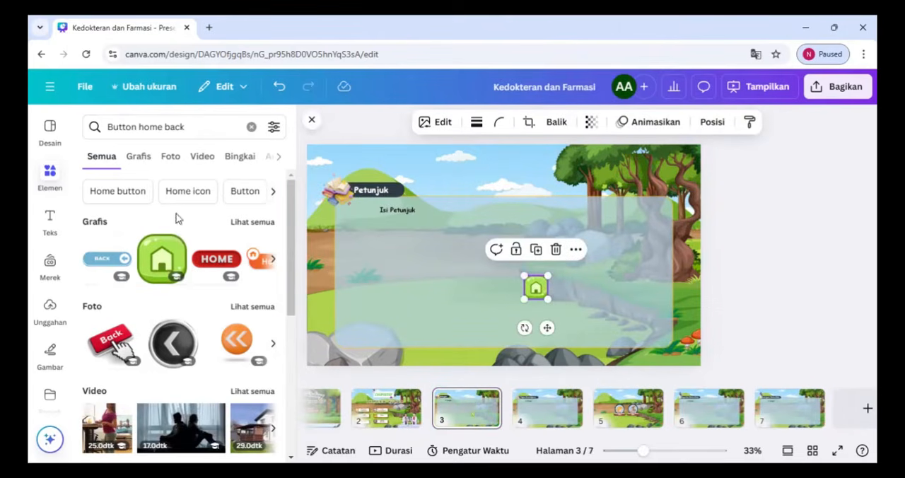
Browse the same creator's graphics and replace the green home button with a small round orange one in the page's upper-right corner
click(177, 244)
click(251, 397)
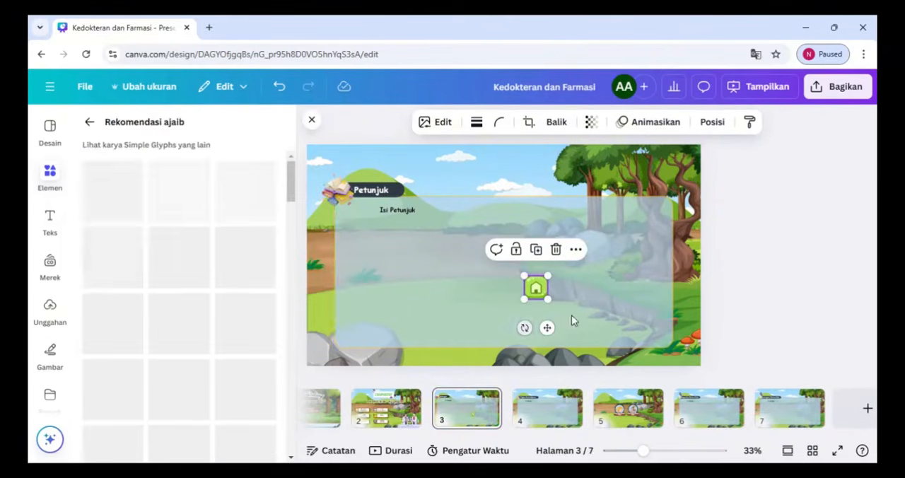
scroll(294, 177, down, 2)
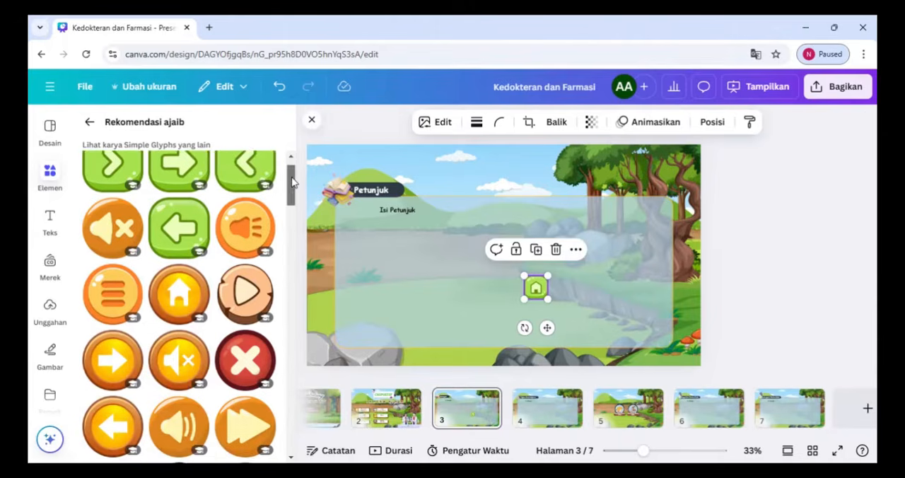
key(Delete)
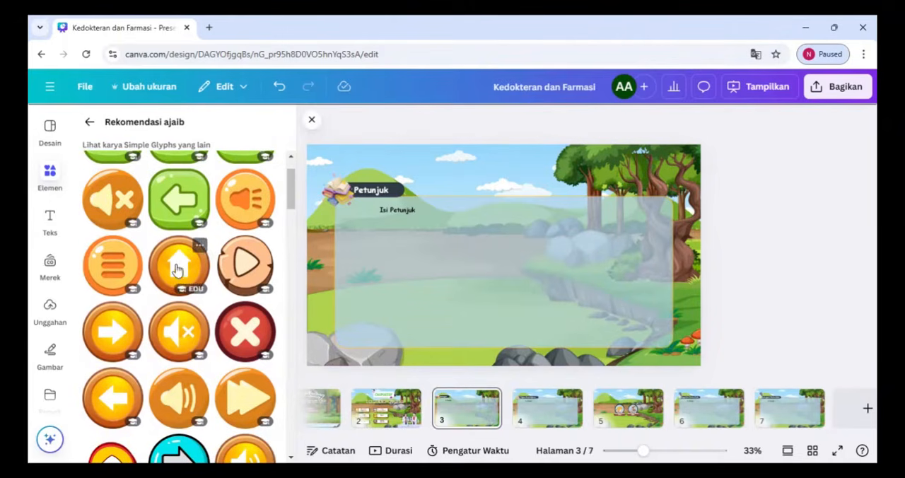
click(177, 261)
drag(459, 211, 679, 161)
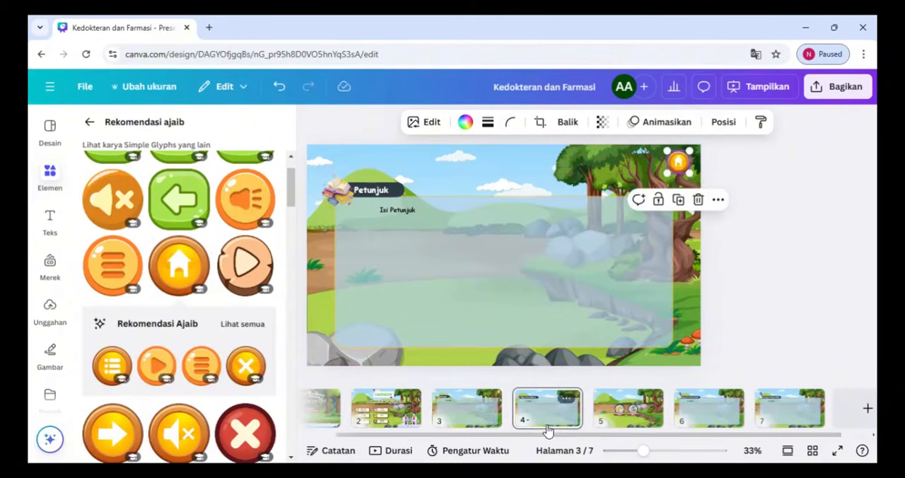
Copy the orange home button onto pages 4, 5, 6 and 7
scroll(649, 292, down, 3)
key(ctrl+v)
click(628, 421)
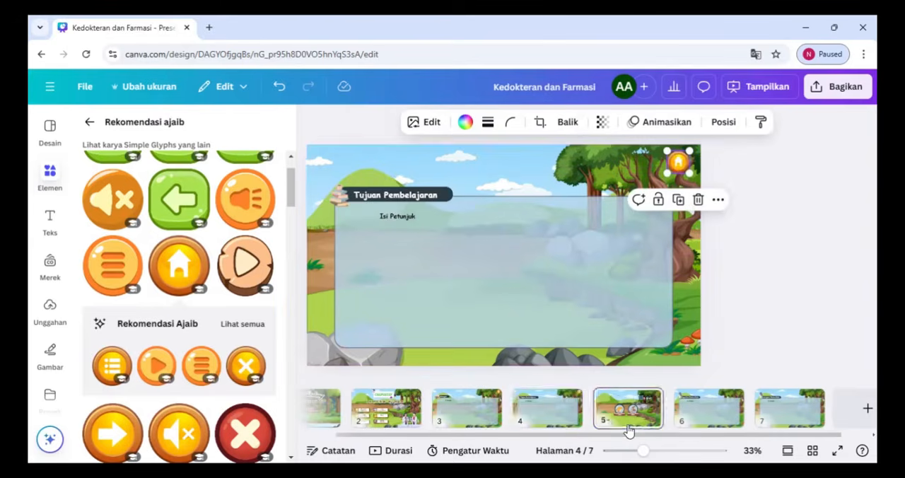
right_click(729, 408)
key(ctrl+v)
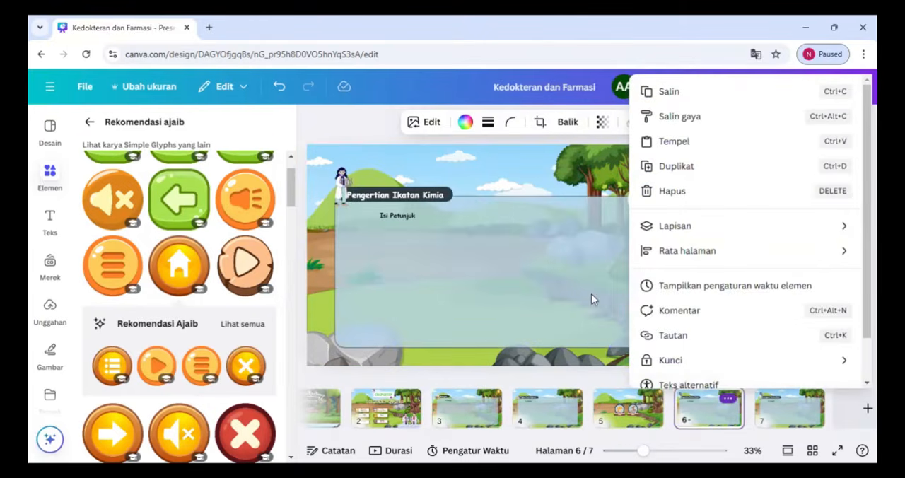
click(594, 299)
click(778, 417)
key(ctrl+v)
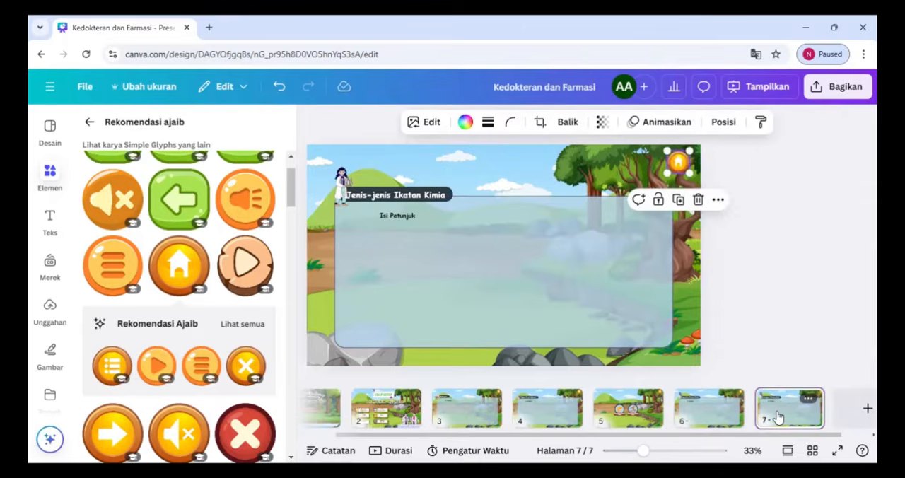
Add a small round orange left-arrow button at the bottom center of the Pengertian Ikatan Kimia page and shorten the content panel above it
click(486, 413)
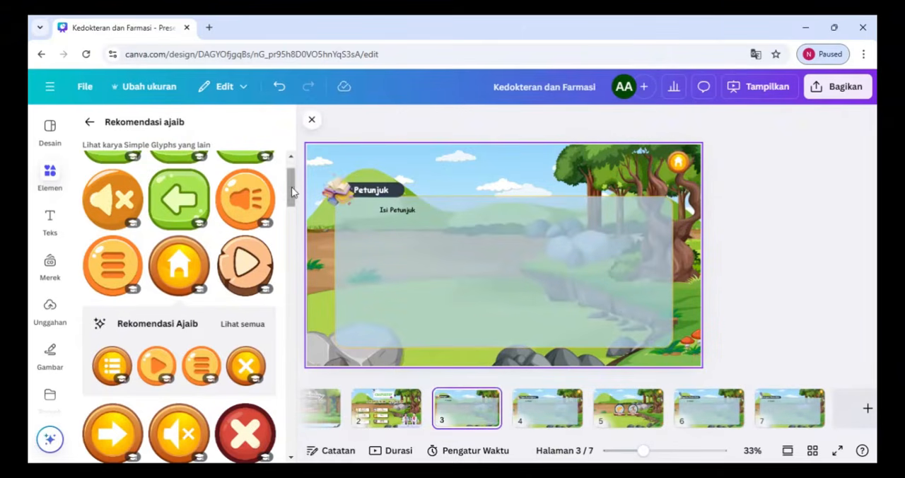
mouse_move(292, 187)
mouse_down()
mouse_move(291, 177)
mouse_move(297, 241)
mouse_move(294, 178)
mouse_move(290, 203)
mouse_up()
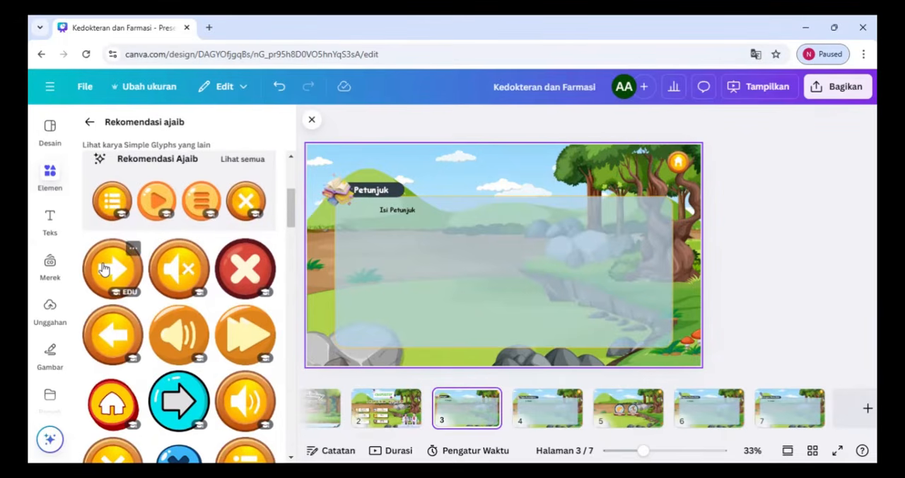
click(550, 420)
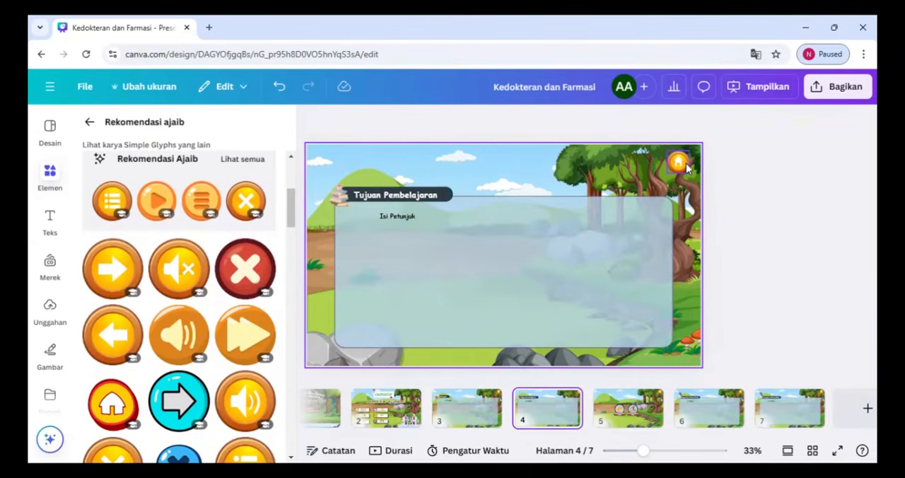
click(634, 417)
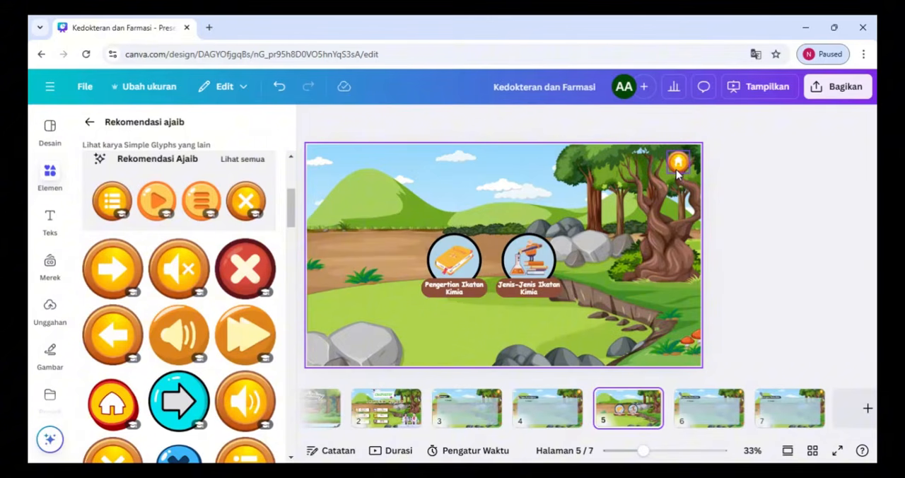
click(691, 415)
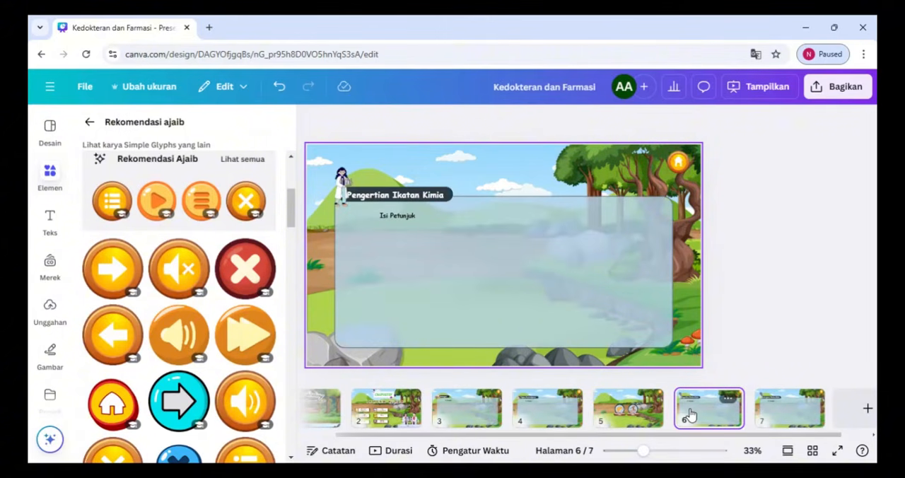
click(113, 337)
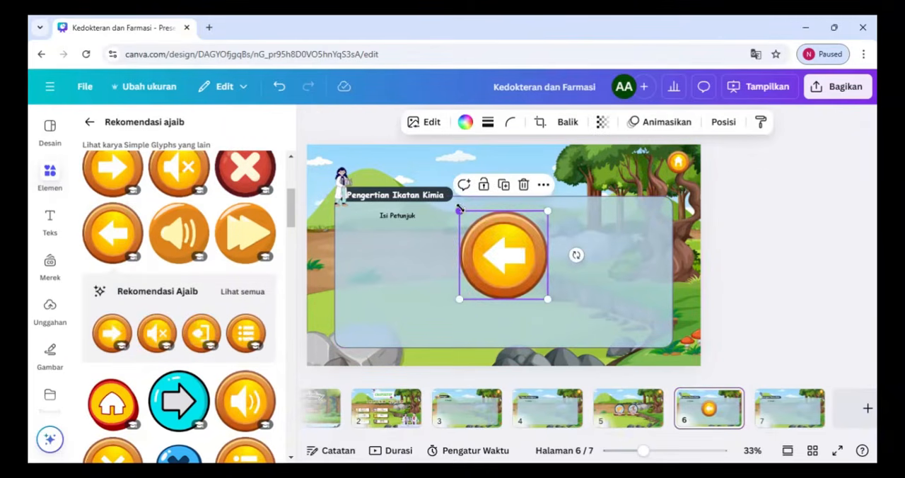
drag(460, 197, 500, 346)
click(523, 278)
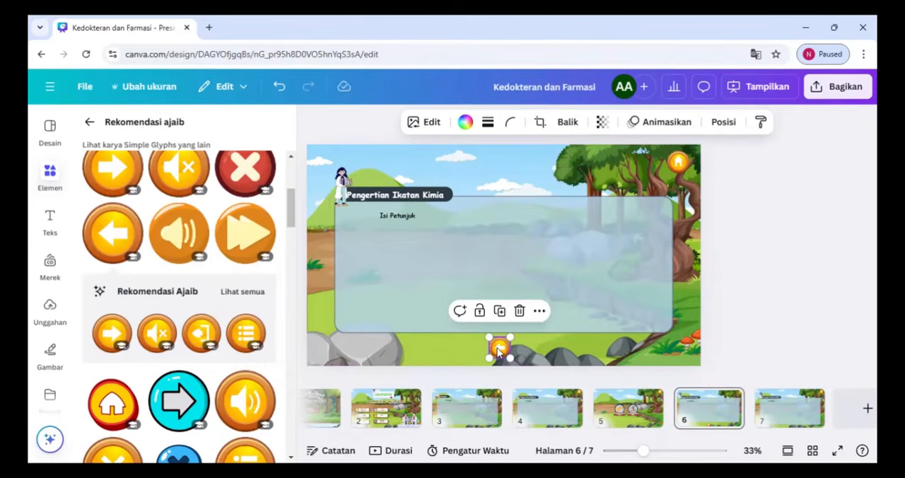
Paste the left-arrow button at the bottom center of the Jenis-jenis Ikatan Kimia page and shorten the content panel above it
click(766, 415)
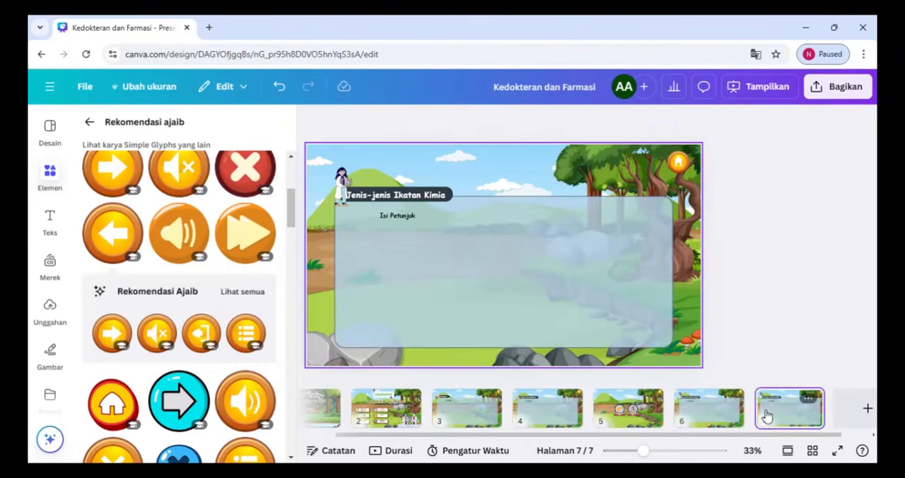
click(541, 324)
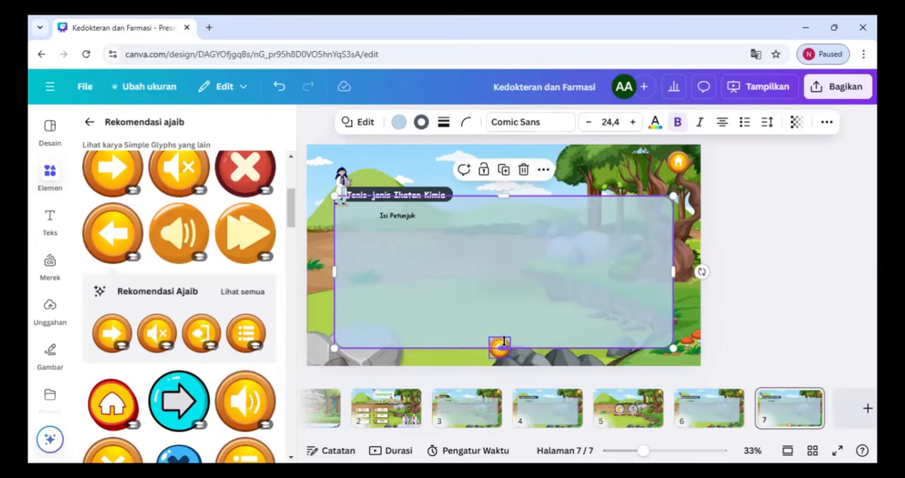
drag(499, 345, 493, 347)
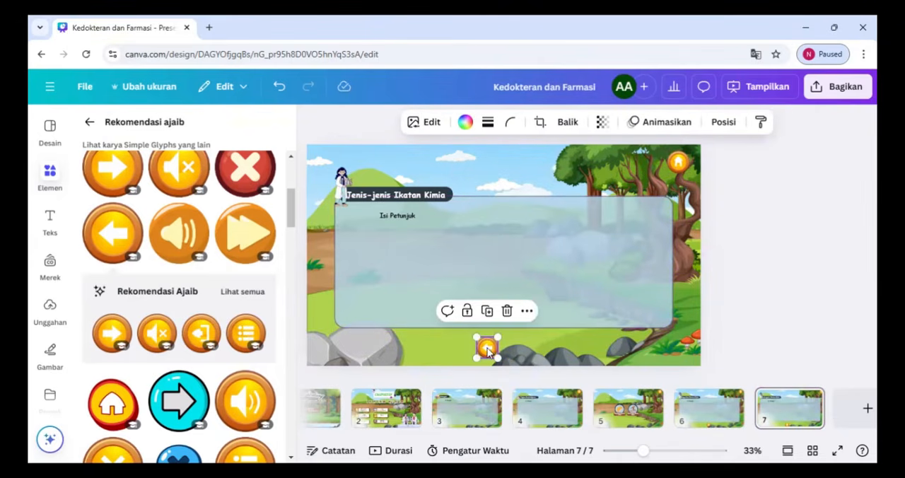
Add a small round orange right-arrow button beside the left-arrow button below the panel and slightly enlarge the left one to match
drag(290, 210, 291, 193)
click(112, 314)
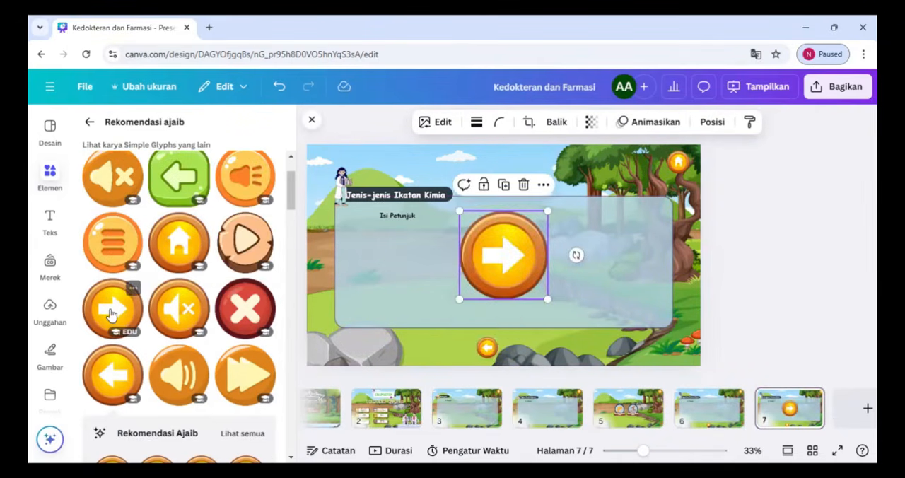
drag(458, 209, 538, 331)
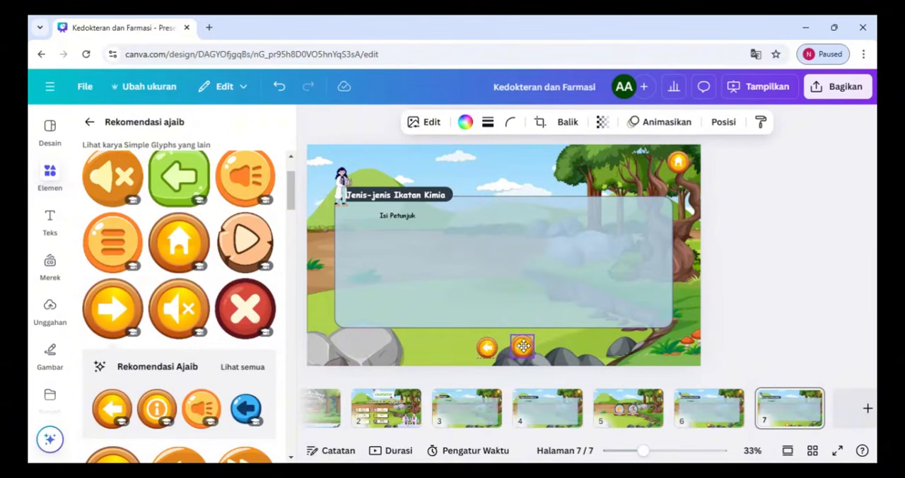
click(487, 346)
drag(476, 336, 471, 338)
Duplicate page 7 and delete the right-arrow button from the copy, page 8
click(808, 399)
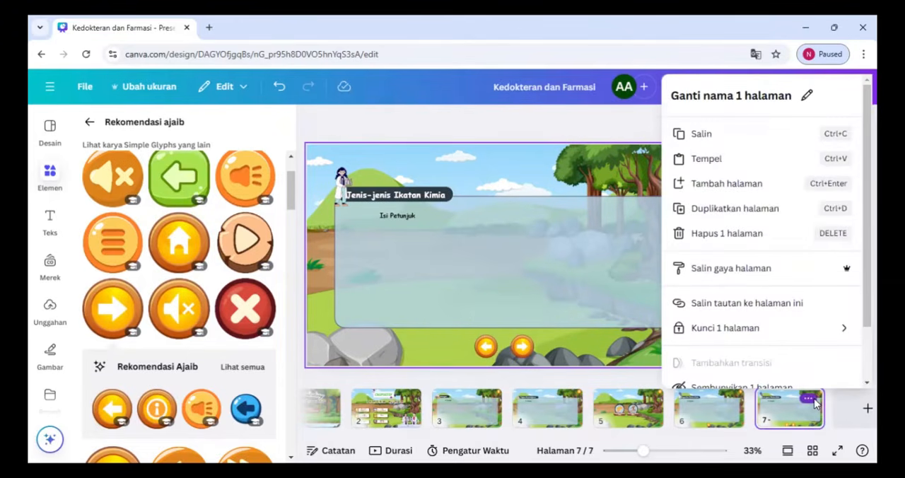
click(733, 209)
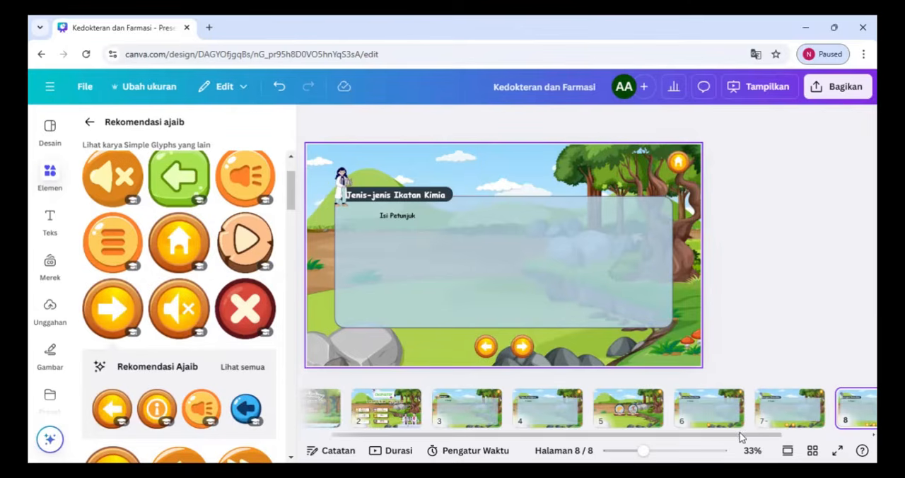
drag(742, 436, 832, 439)
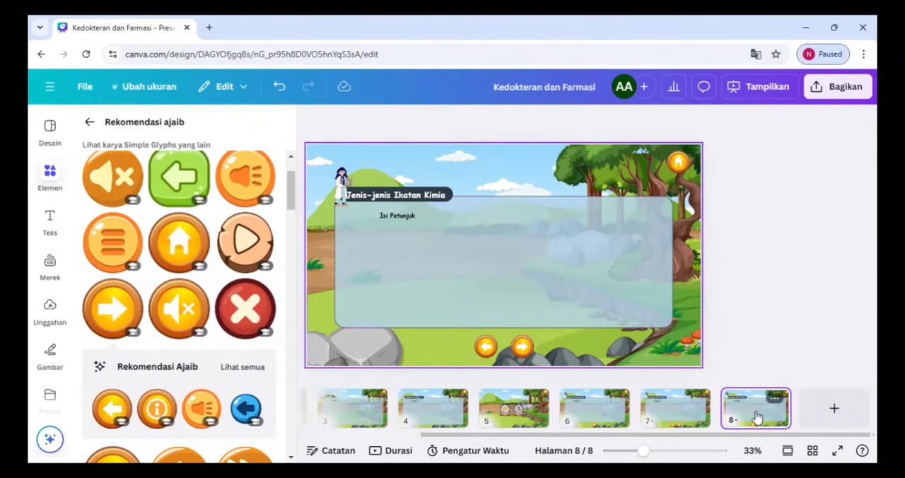
click(676, 408)
click(764, 410)
click(522, 346)
key(Delete)
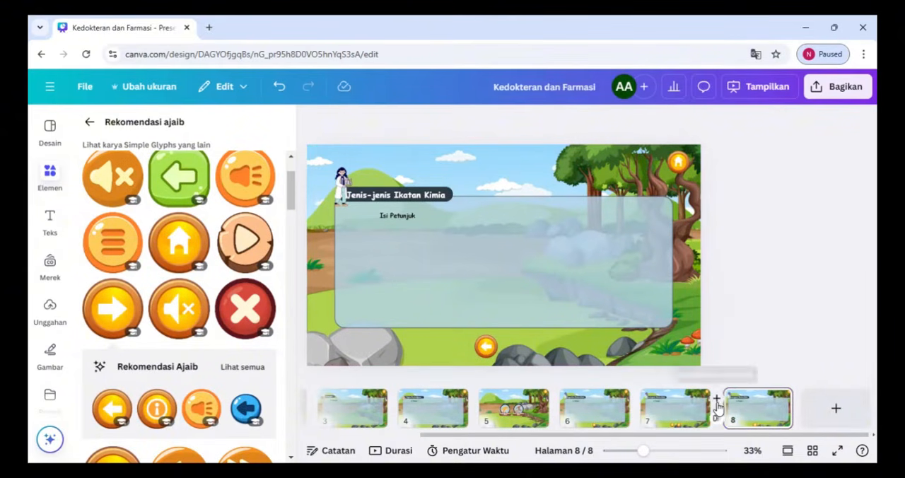
Duplicate page 8 and remove the left-arrow button from the new page 9
click(746, 415)
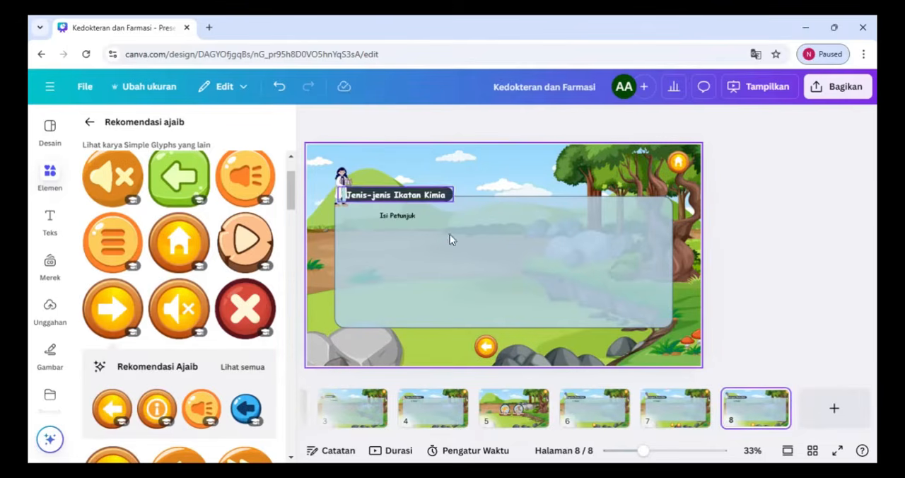
click(776, 404)
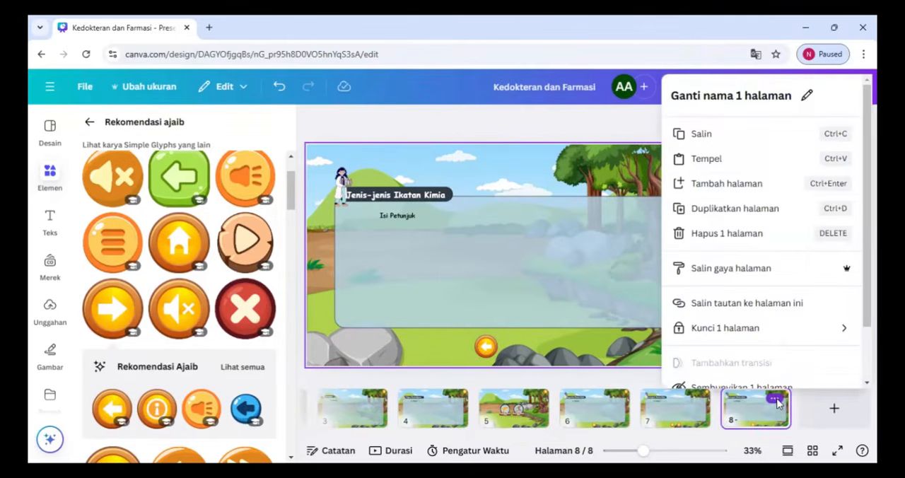
click(726, 140)
click(776, 402)
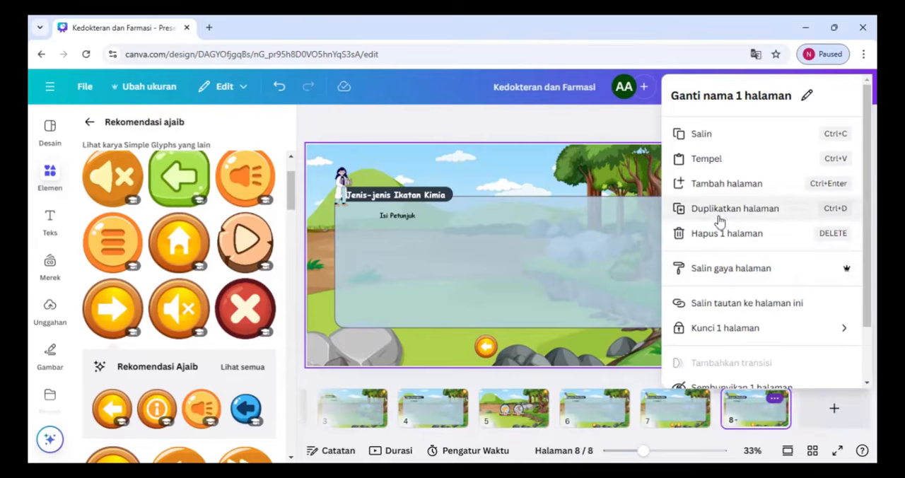
click(695, 210)
click(486, 346)
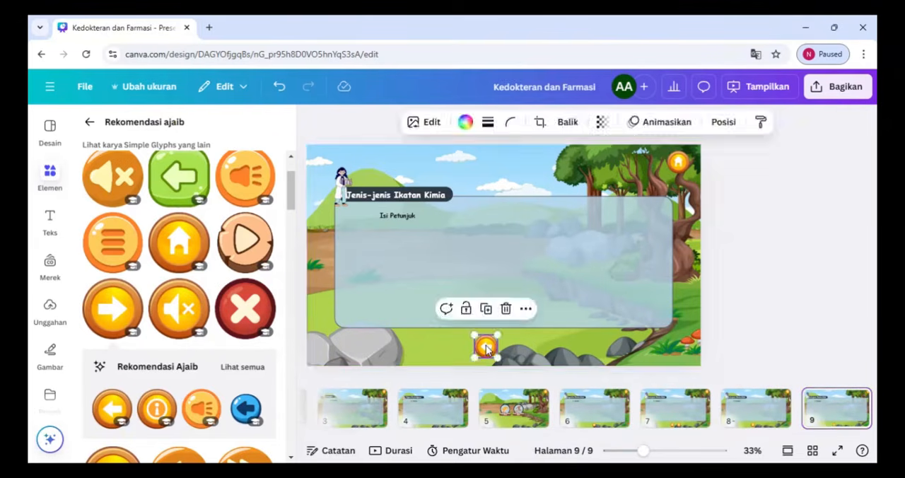
Retitle page 9 "Video Pembelajaran" and delete the character illustration beside the title
click(403, 198)
double_click(404, 198)
text(Vid)
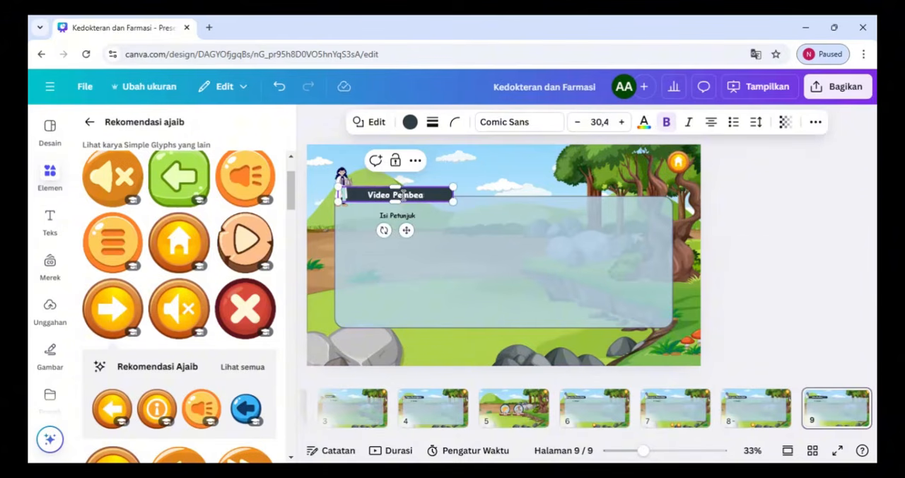
text(eo Pembelajara)
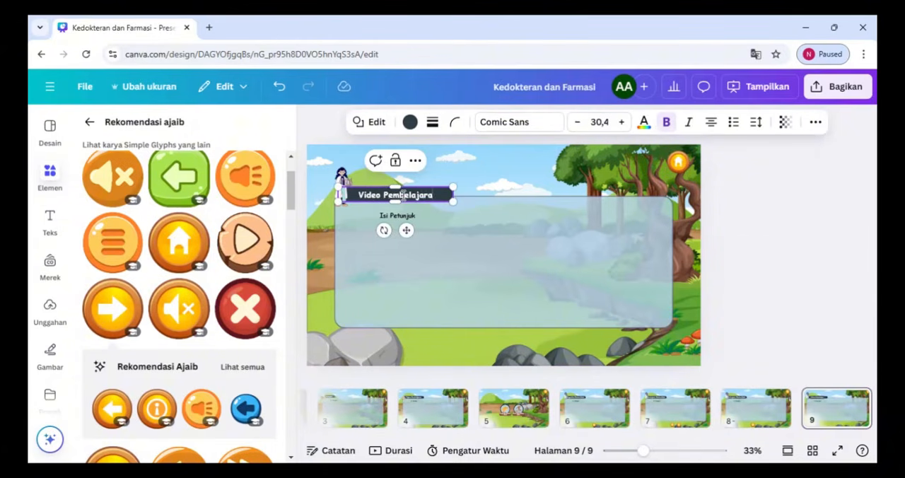
text(n)
click(447, 258)
click(344, 185)
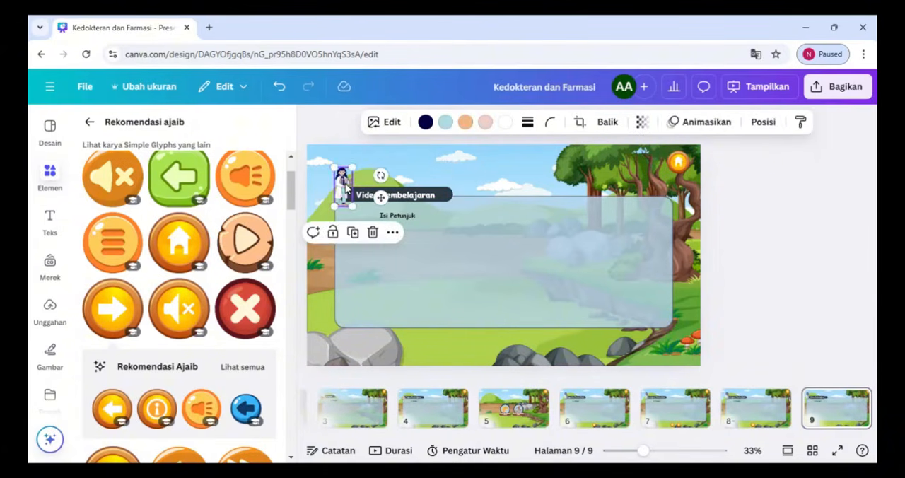
key(Delete)
Search the graphics for "Kimia" and place a small test-tube rack with dropper at the start of the Video Pembelajaran title
click(90, 123)
click(243, 126)
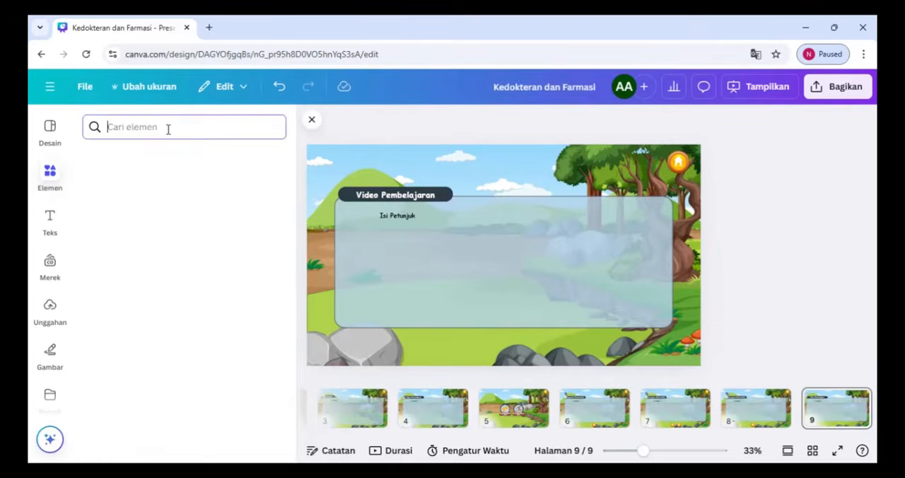
text(kimia)
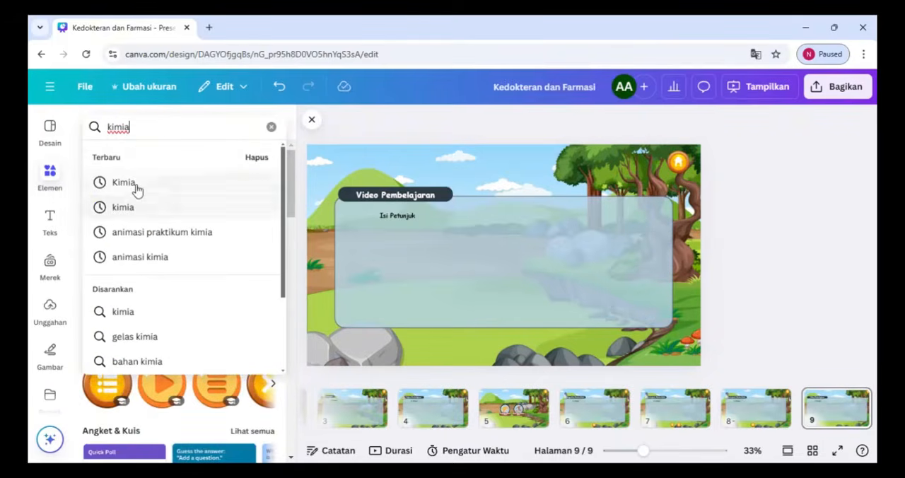
click(135, 187)
click(129, 159)
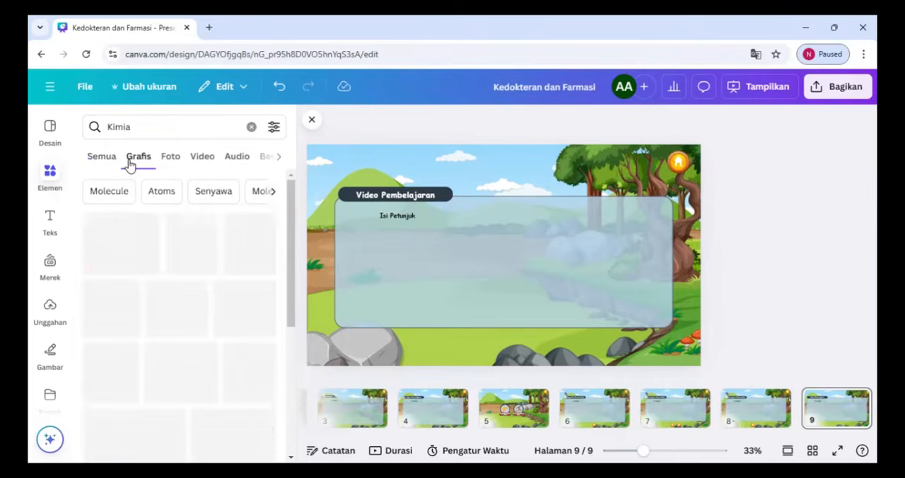
scroll(295, 307, down, 2)
scroll(295, 307, down, 6)
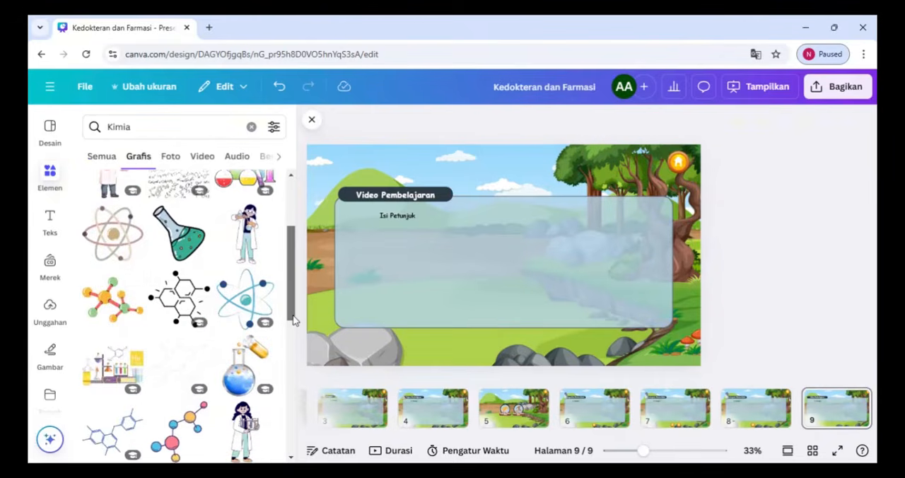
scroll(292, 396, down, 6)
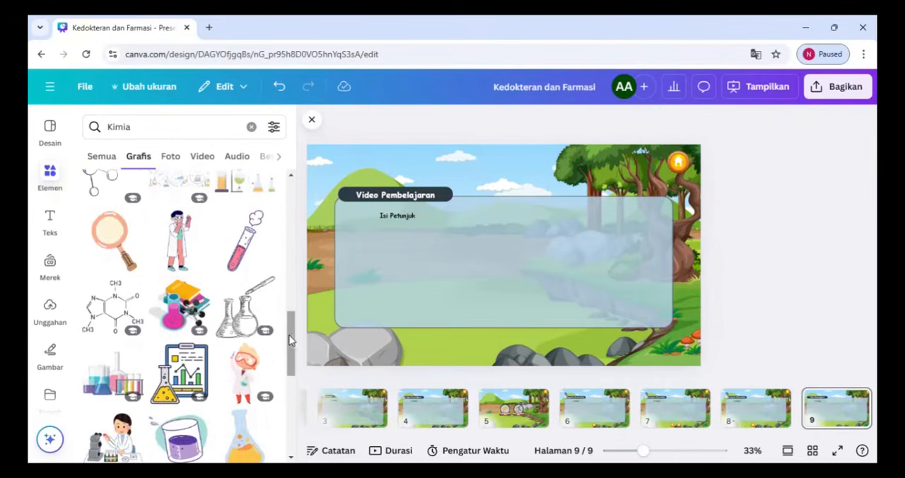
scroll(294, 418, down, 6)
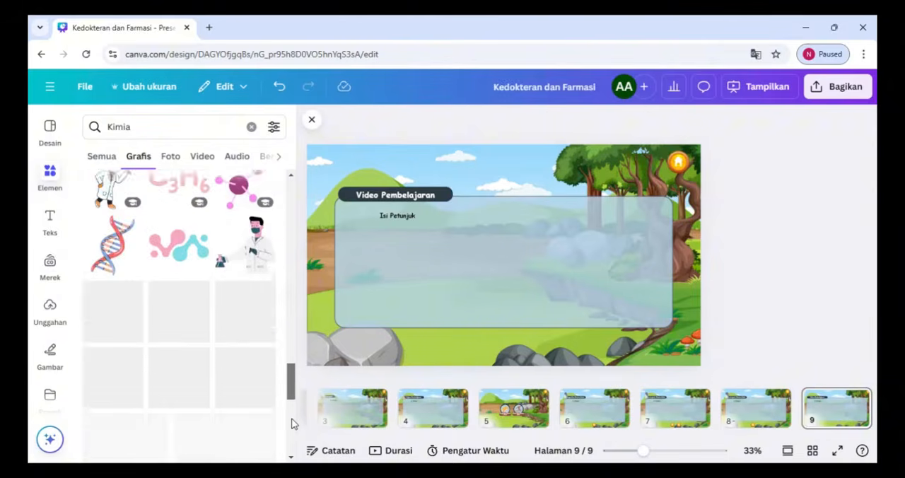
scroll(291, 421, down, 3)
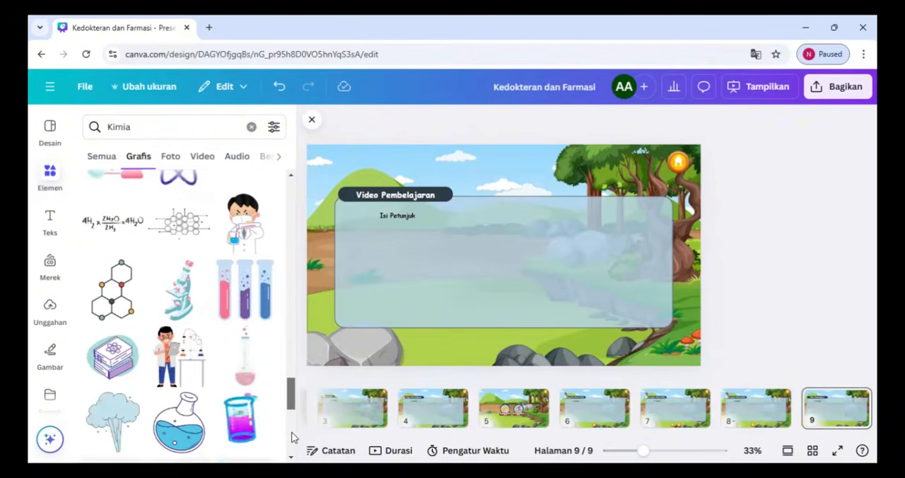
scroll(293, 446, down, 2)
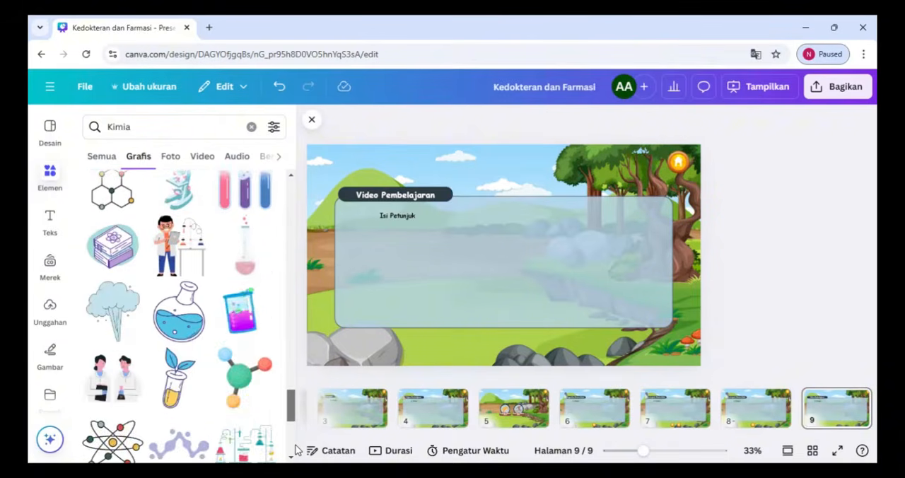
scroll(294, 447, down, 3)
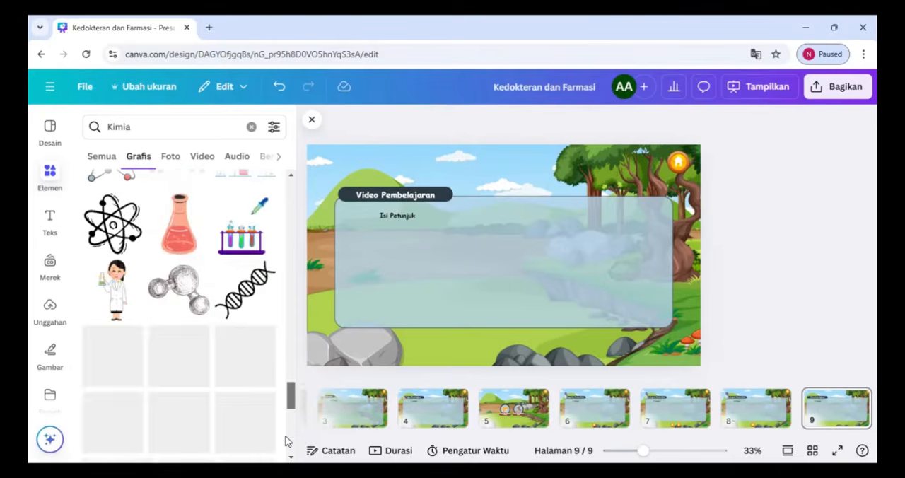
click(221, 235)
drag(425, 166, 330, 186)
click(462, 176)
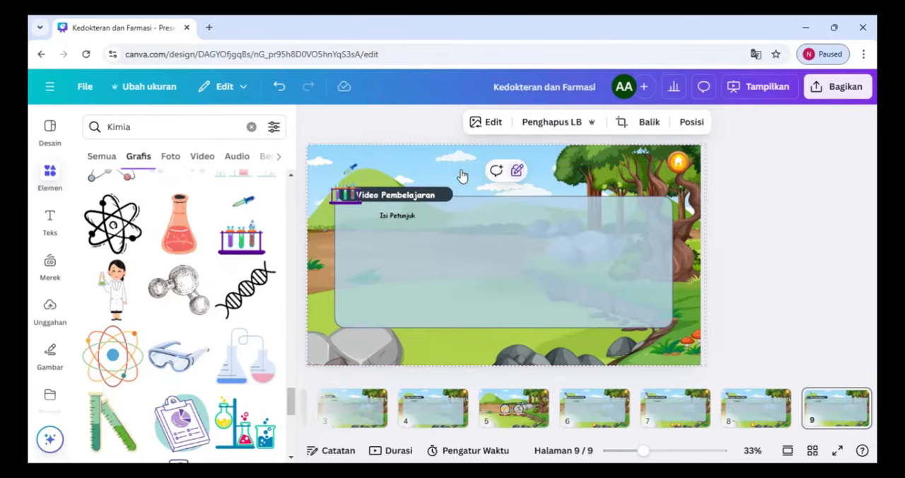
Open the YouTube app in the editor and search it for "ikatan kimia"
scroll(70, 205, down, 3)
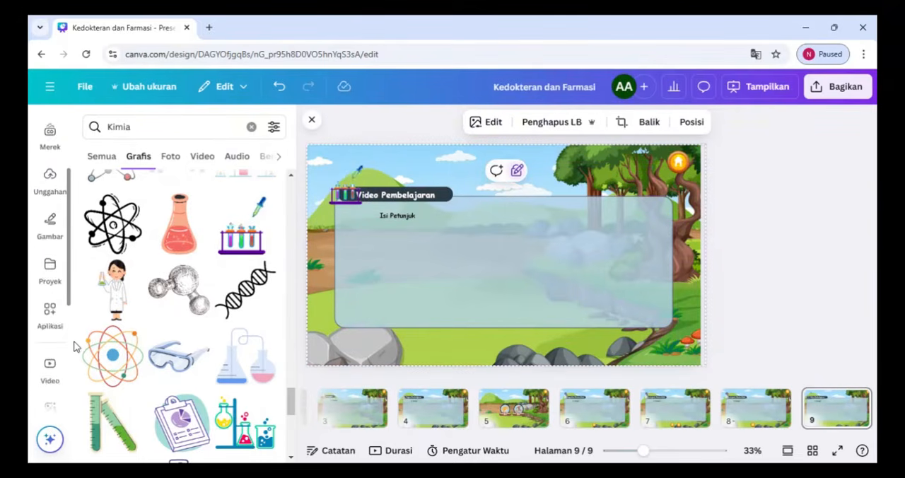
scroll(67, 354, down, 2)
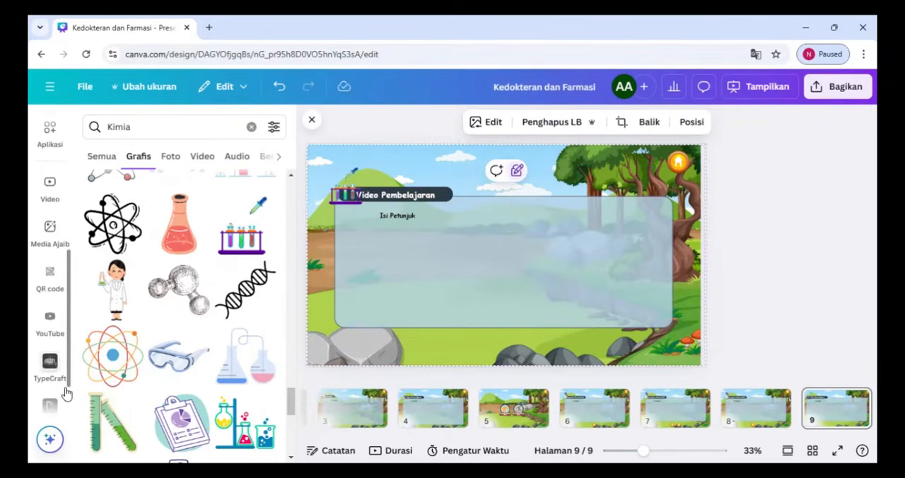
click(44, 330)
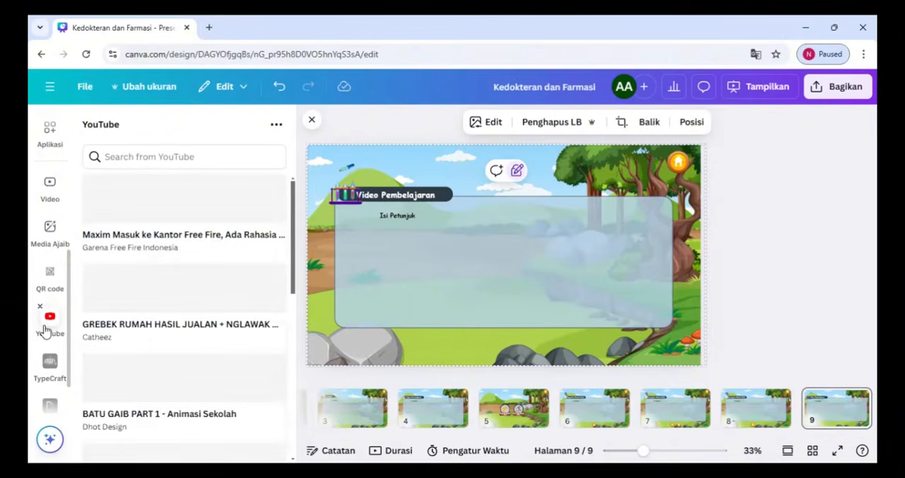
click(395, 218)
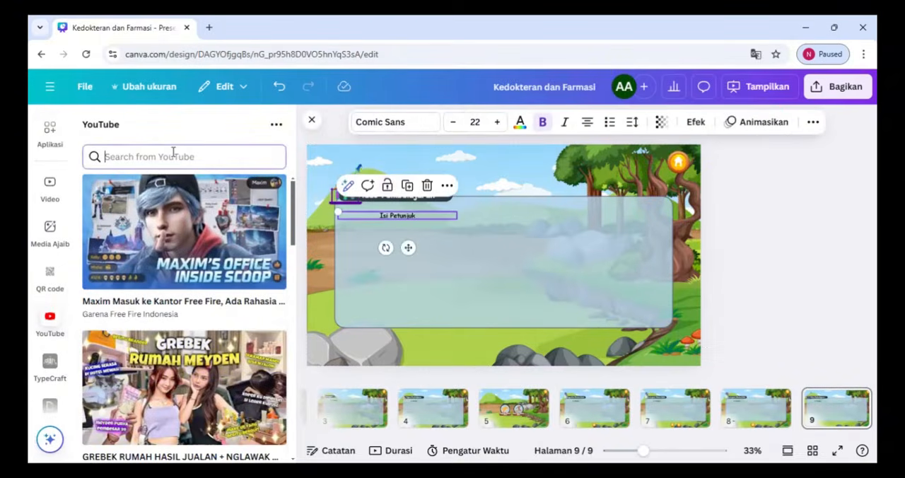
click(173, 155)
text(ika)
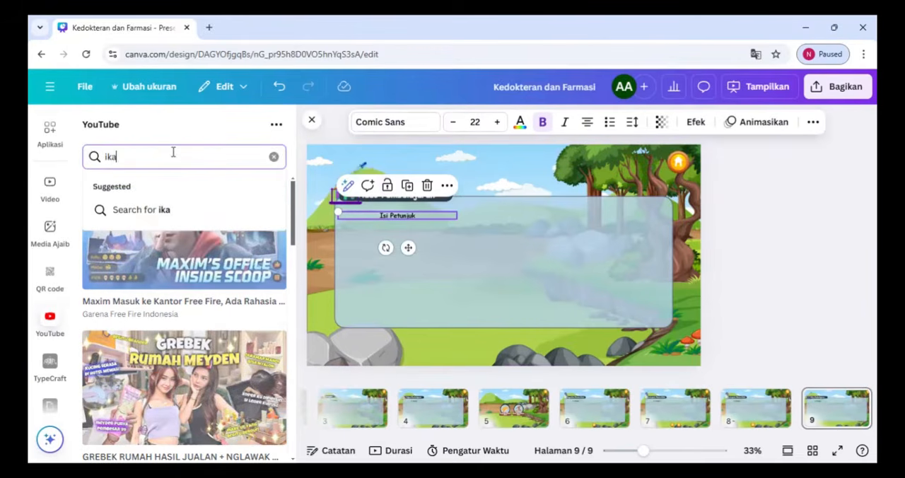
text(tan kimia)
key(Return)
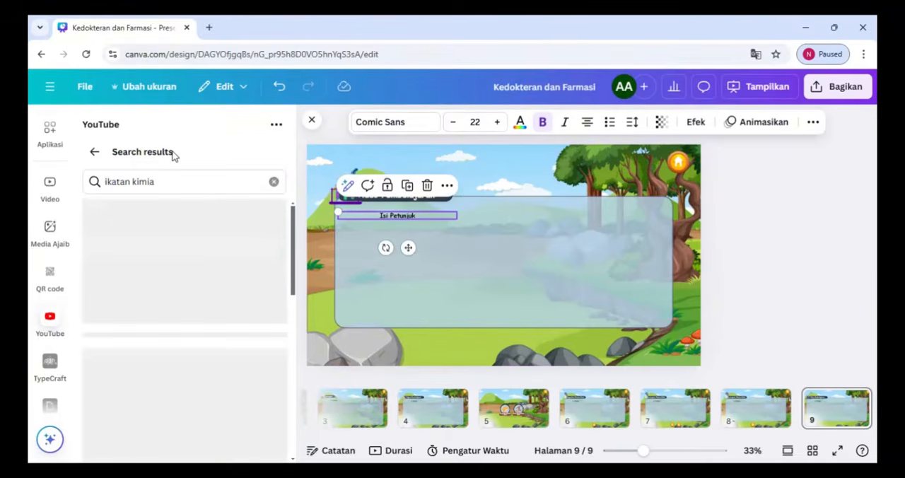
Replace the "Isi Petunjuk" text and content panel with the "Kimia Kelas 10: Jenis-Jenis Ikatan Kimia" video, enlarged and centered on the page
key(Delete)
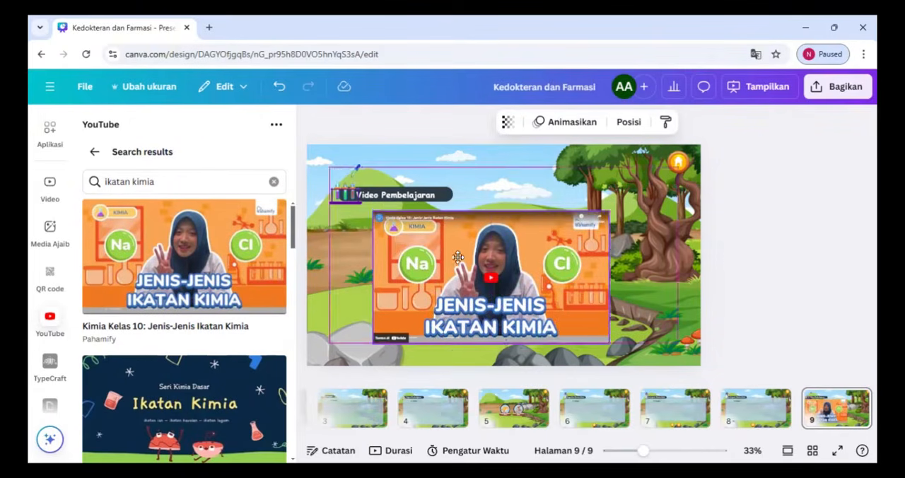
click(386, 217)
key(Delete)
drag(477, 239, 442, 239)
drag(603, 211, 620, 203)
drag(570, 259, 585, 268)
Center the Video Pembelajaran title and the test-tube graphic above the video, and enlarge the video slightly beneath them
drag(449, 199, 549, 198)
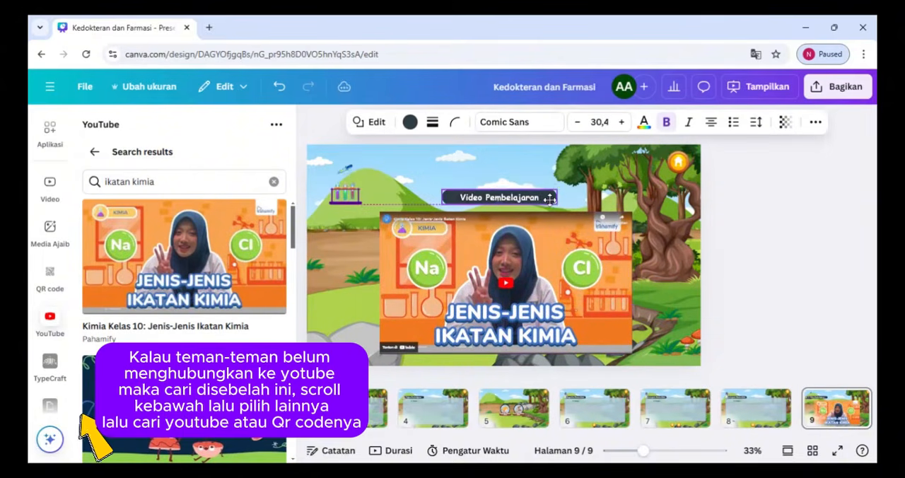
drag(346, 199, 502, 173)
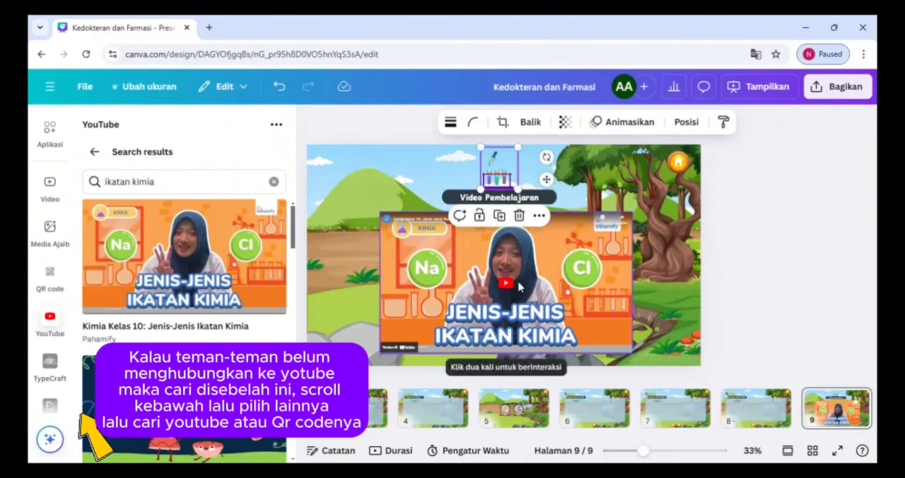
click(395, 224)
drag(380, 211, 369, 207)
drag(455, 232, 460, 239)
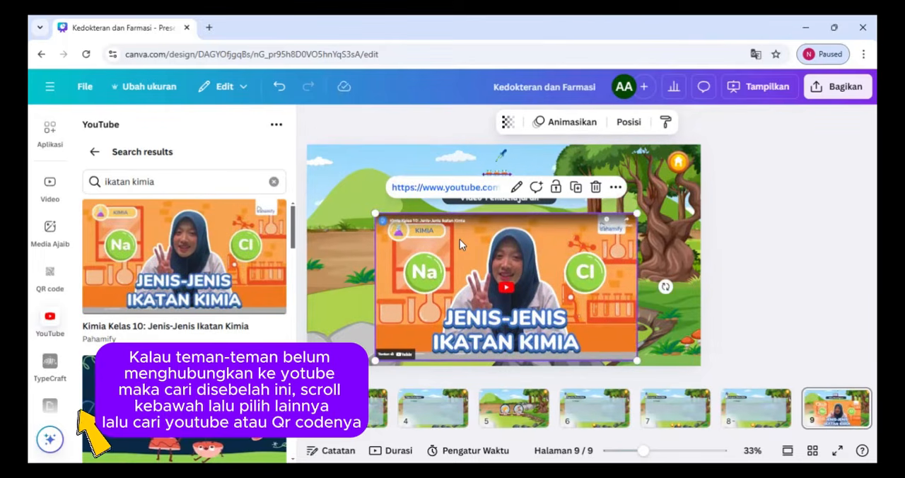
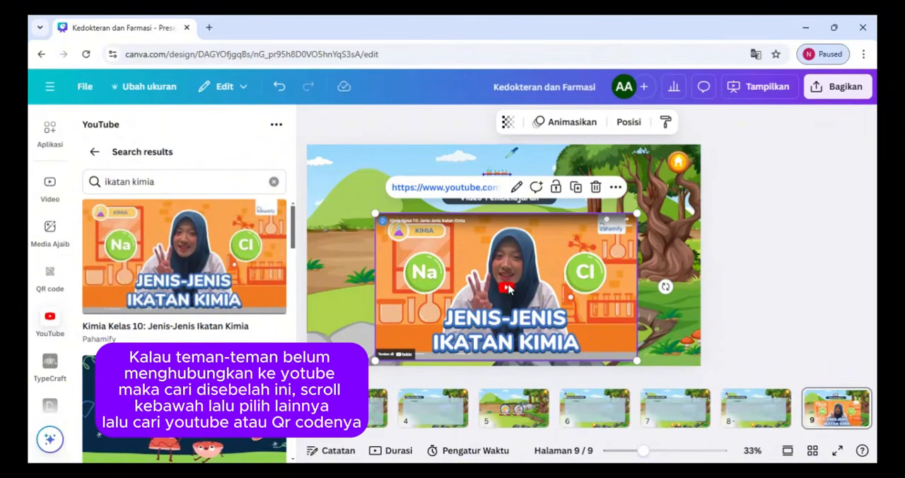
Nudge the video into its final position under the title and duplicate the Video Pembelajaran page
drag(510, 289, 507, 285)
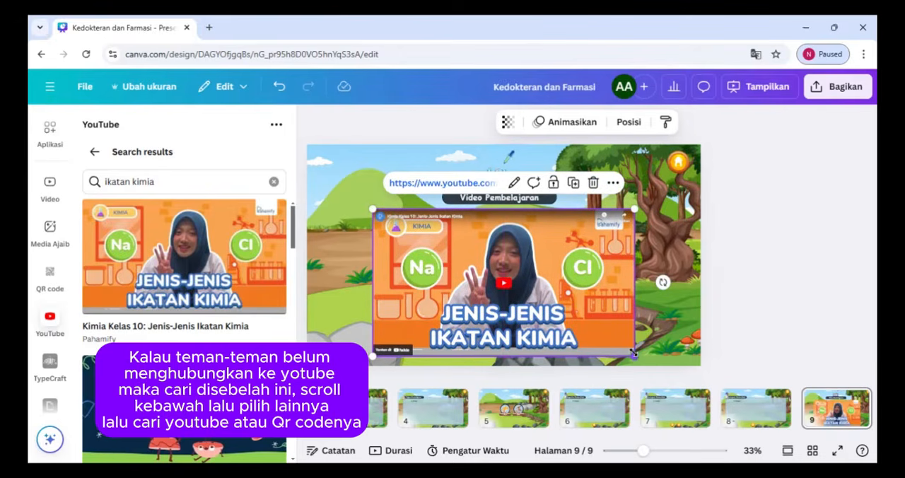
drag(665, 434, 746, 434)
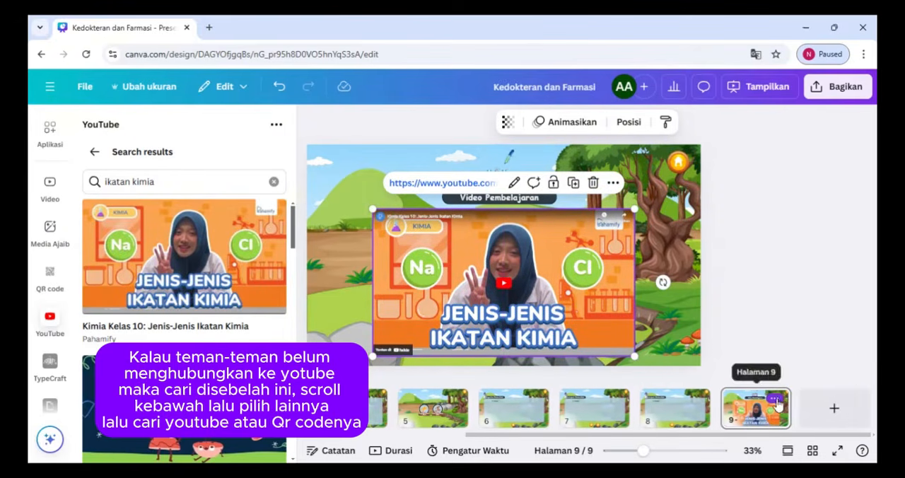
click(776, 399)
click(743, 209)
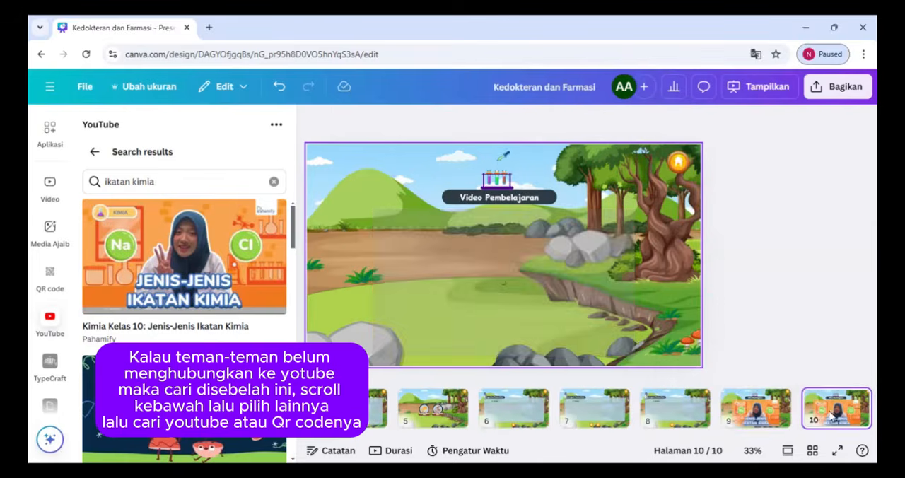
Remove the video and test-tube graphic from the duplicated page and change its title to "Quiz Time"
click(523, 198)
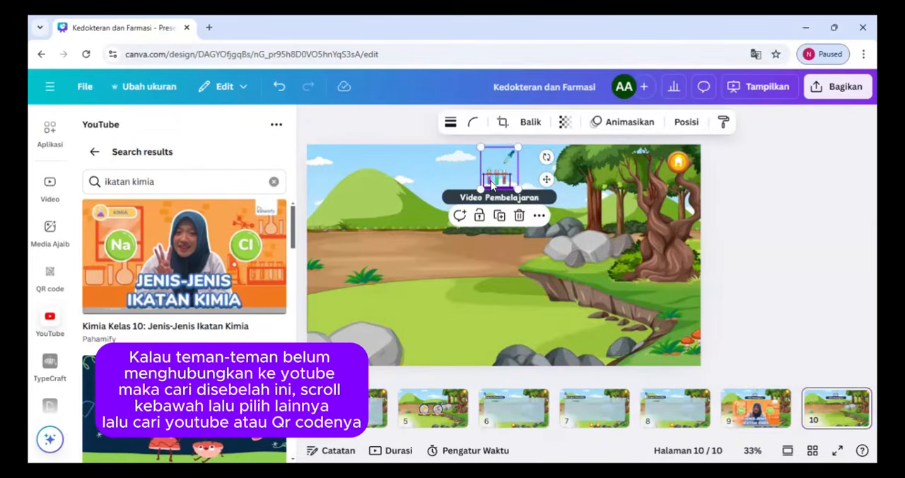
click(535, 197)
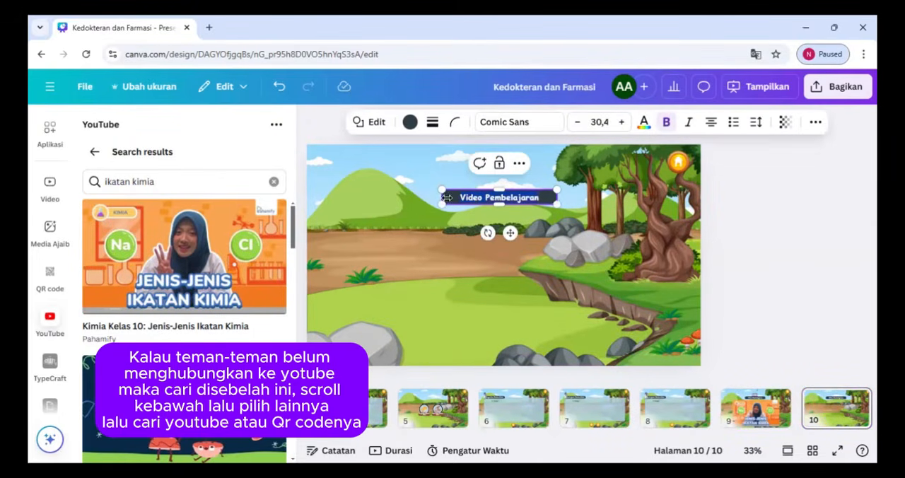
text(Quiz Time)
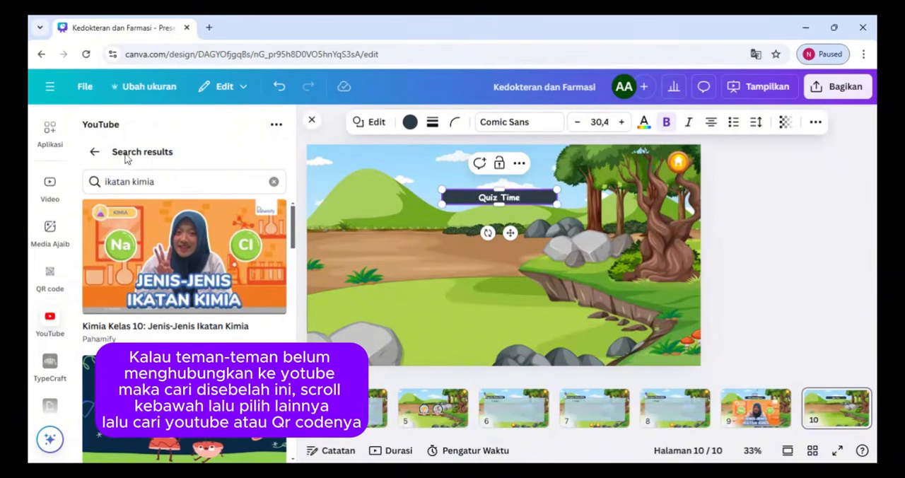
click(458, 231)
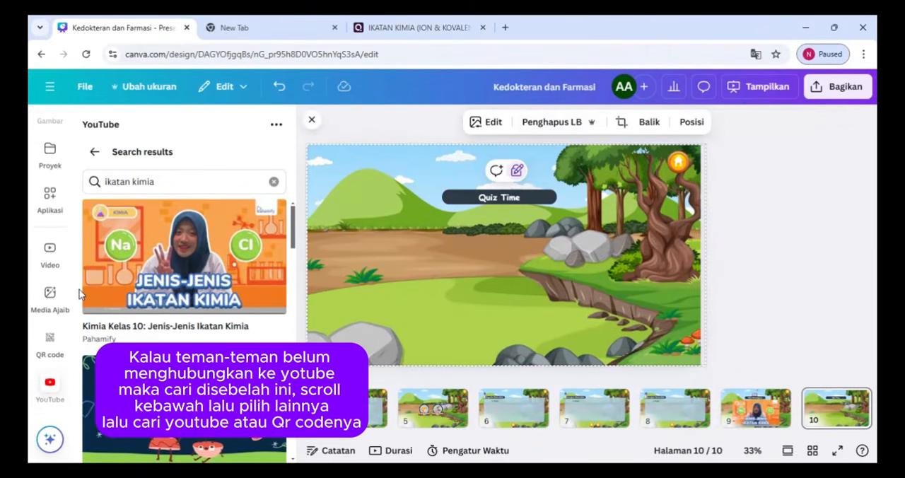
Generate a QR code from the copied Quizizz join link and place it on the left half of the Quiz Time page
scroll(69, 332, down, 2)
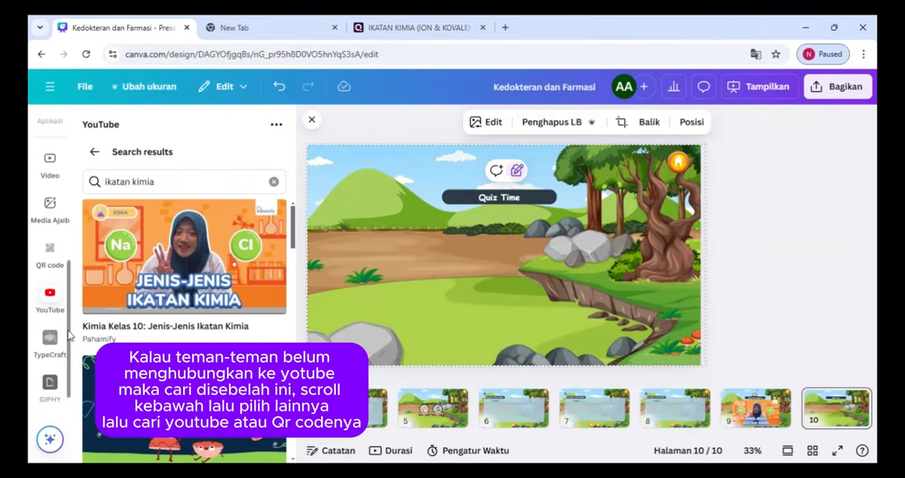
scroll(69, 333, down, 1)
scroll(67, 269, up, 3)
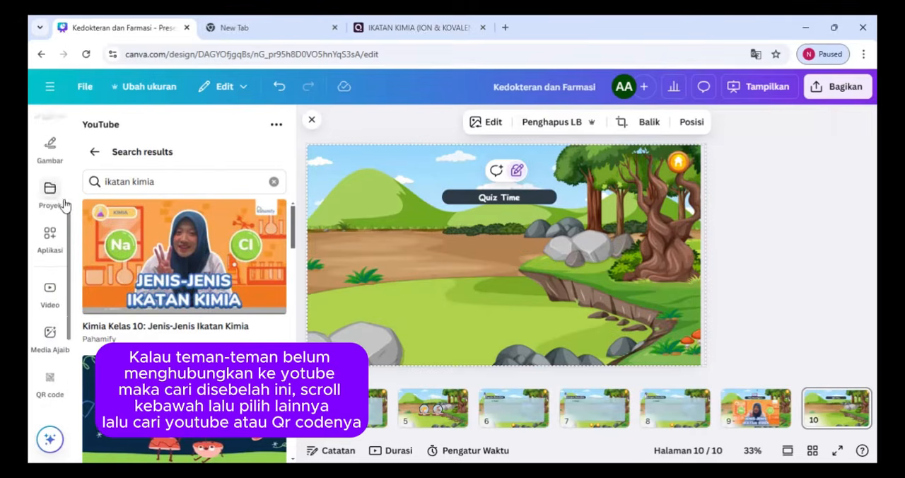
scroll(68, 275, down, 2)
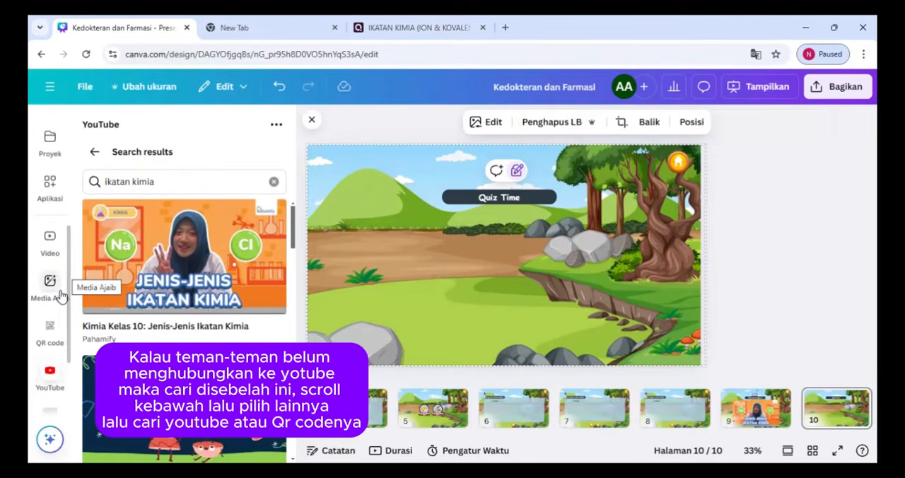
click(51, 334)
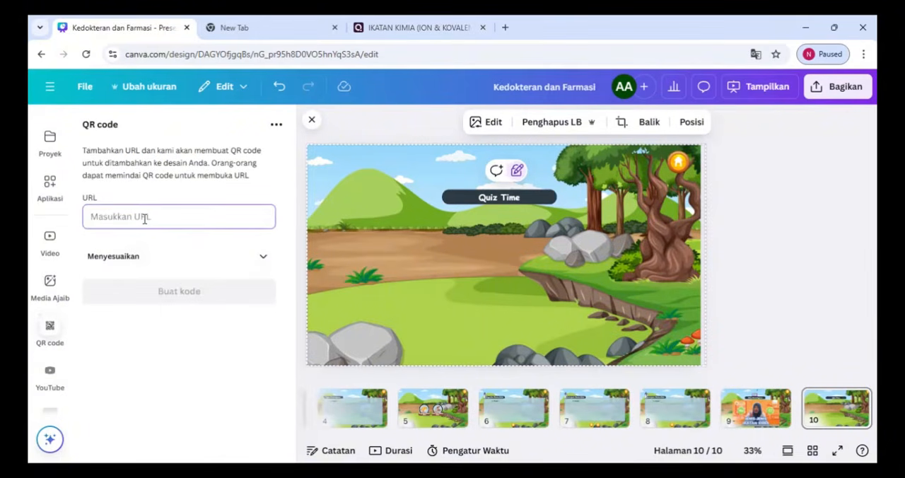
text(https://quizizz.com/join?gc=13097120)
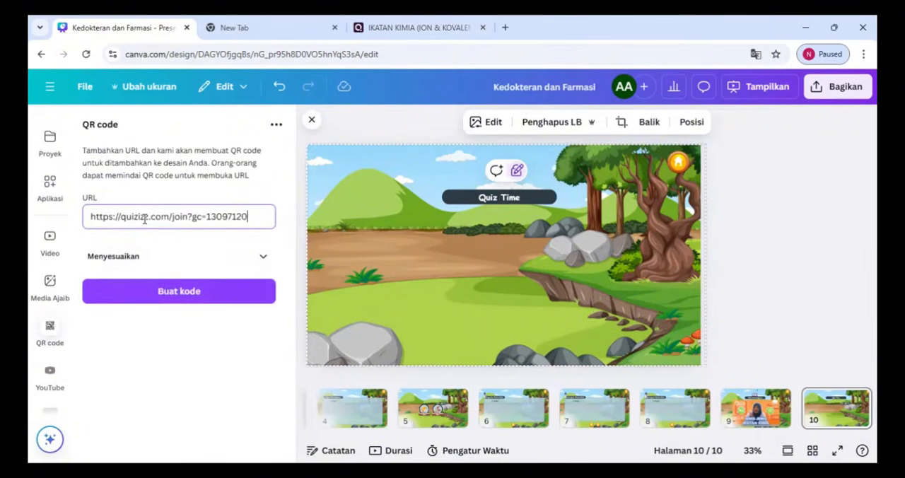
click(164, 296)
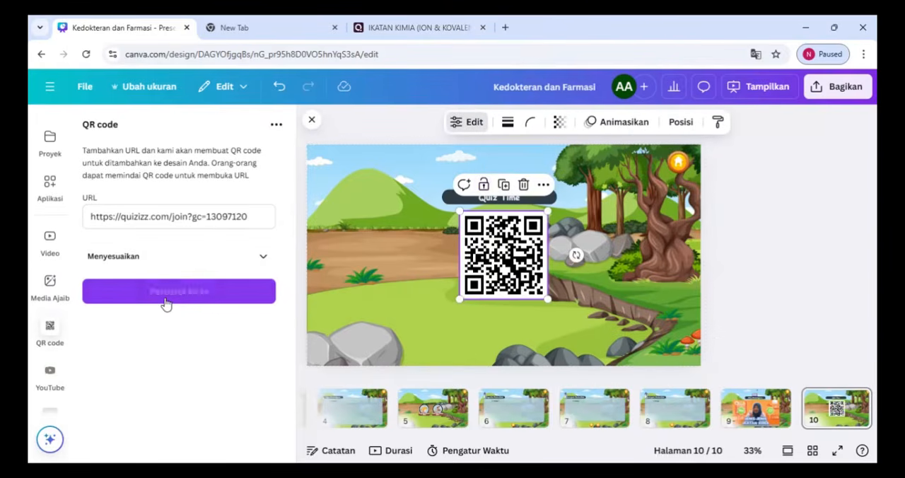
drag(492, 244, 420, 248)
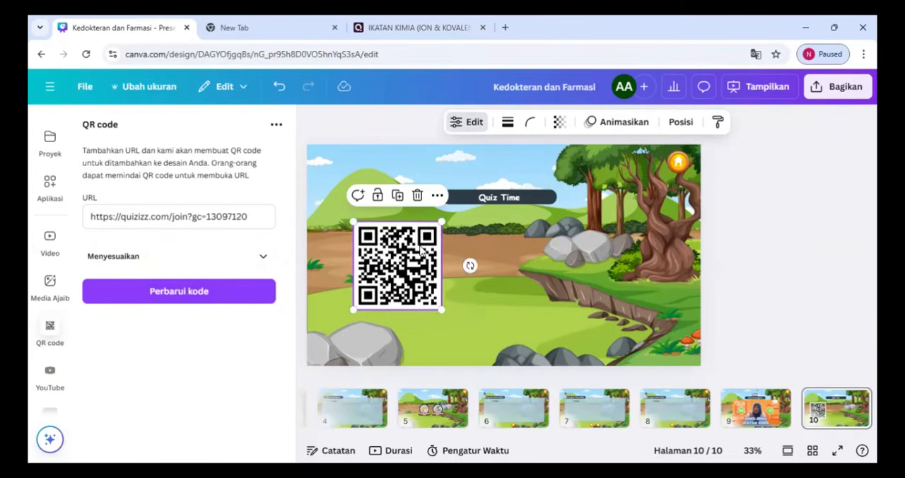
Search the elements for "klik disini" and place the yellow "CLICK HERE!" hand graphic to the right of the QR code
click(447, 239)
click(157, 127)
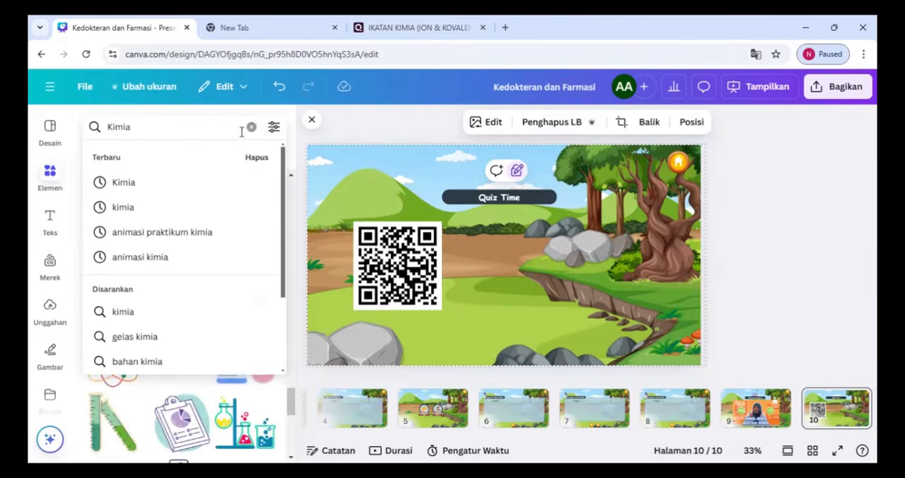
click(250, 128)
text(klik)
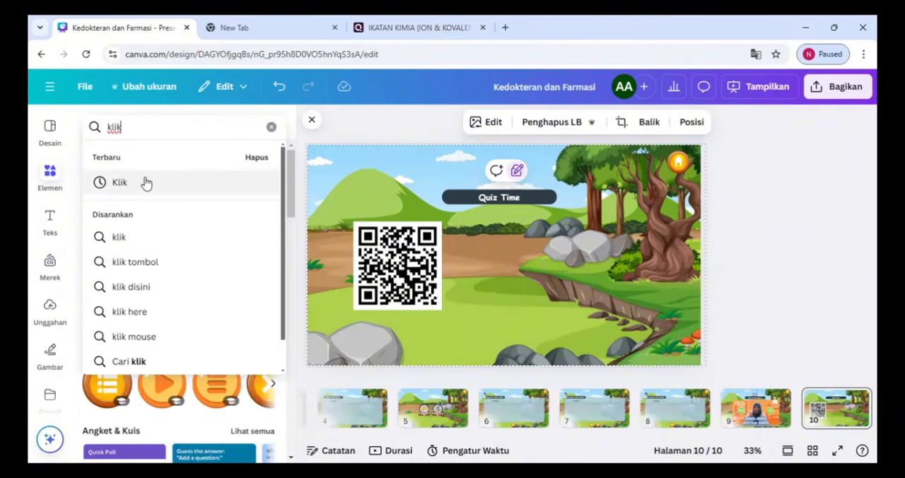
click(146, 286)
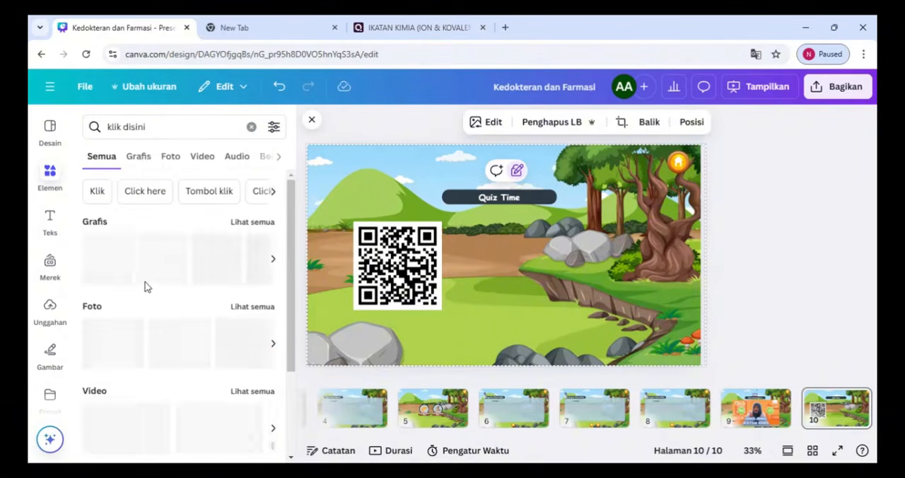
click(113, 277)
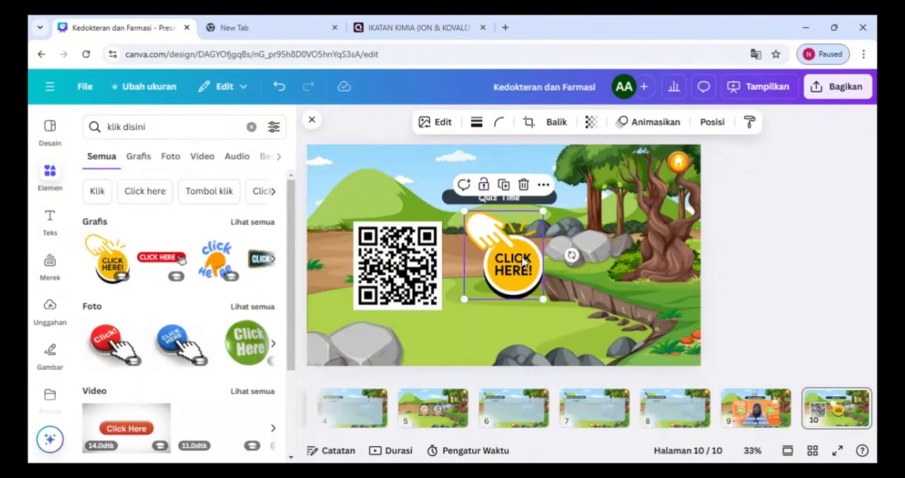
drag(520, 257, 557, 261)
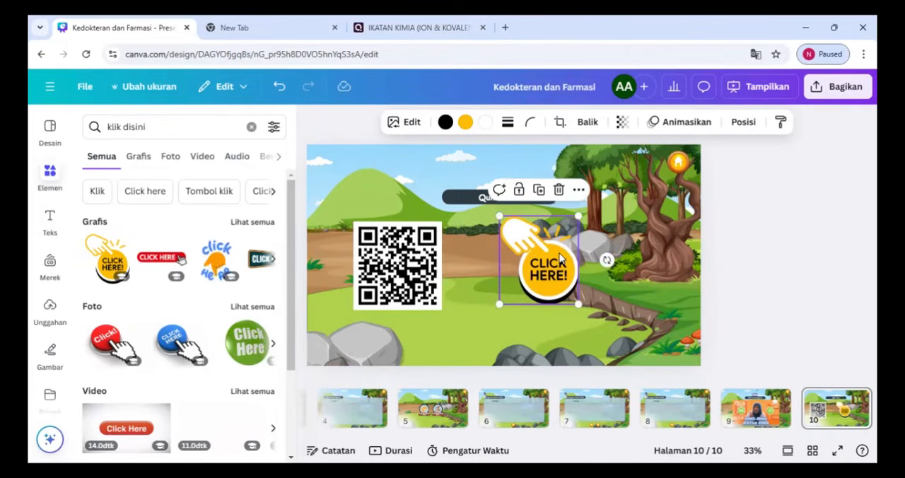
Copy the game link from the Quizizz report in the other browser tab and attach it to the "CLICK HERE!" graphic
click(414, 27)
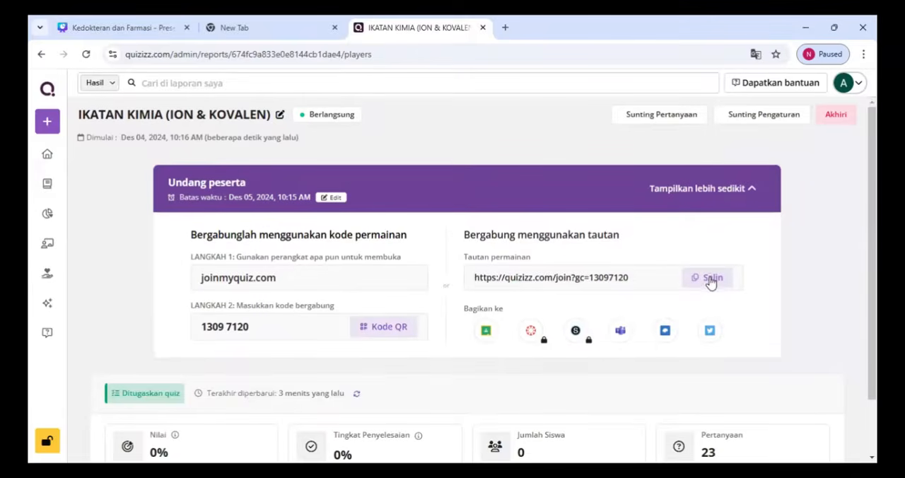
click(710, 279)
click(162, 27)
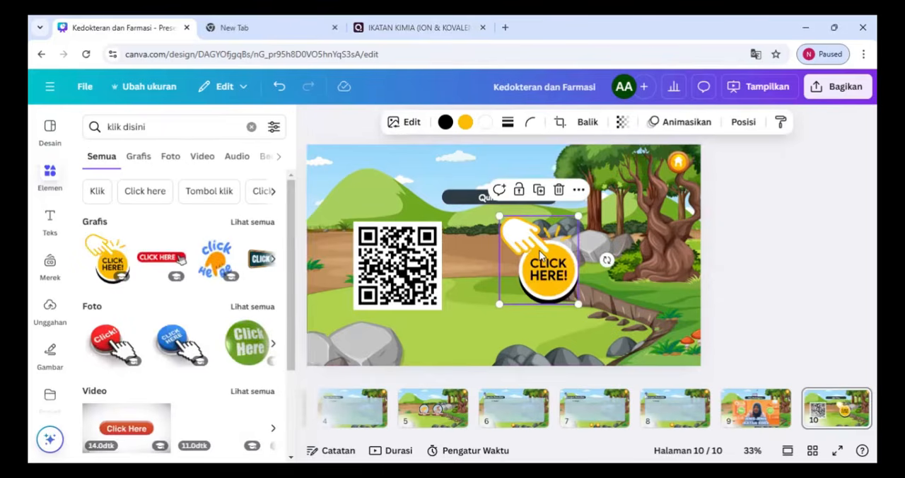
key(ctrl+v)
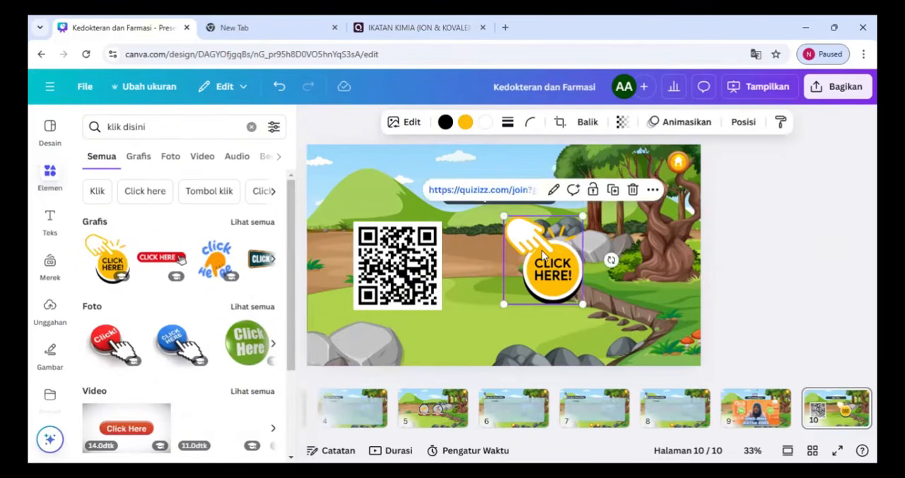
click(716, 274)
Move the QR code closer to the "CLICK HERE!" graphic and search the elements for "scan me"
drag(398, 265, 438, 267)
click(85, 128)
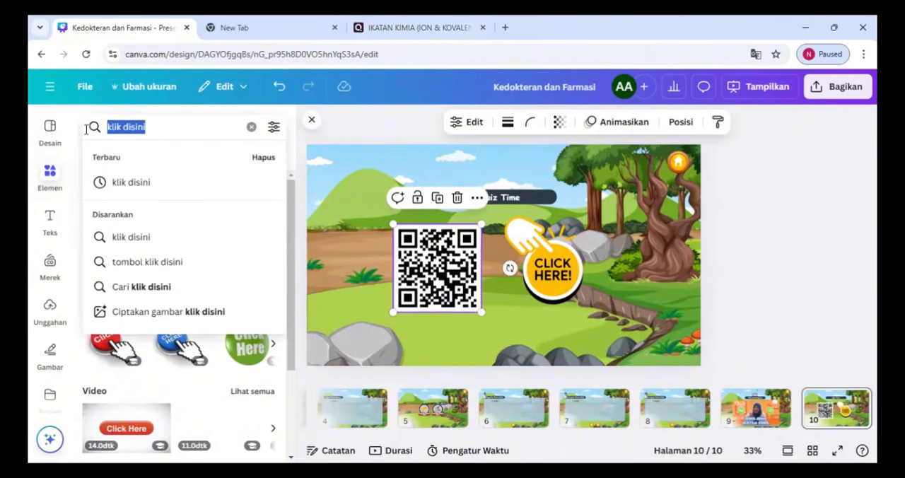
text(scan)
click(125, 183)
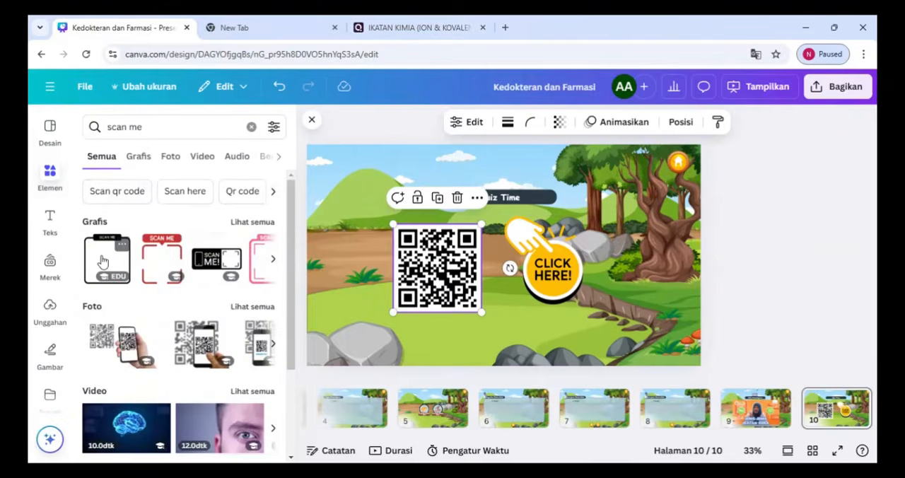
Add the red "SCAN ME" frame, shrink the QR code to fit inside it, and move both closer to the "CLICK HERE!" graphic
click(103, 262)
key(Delete)
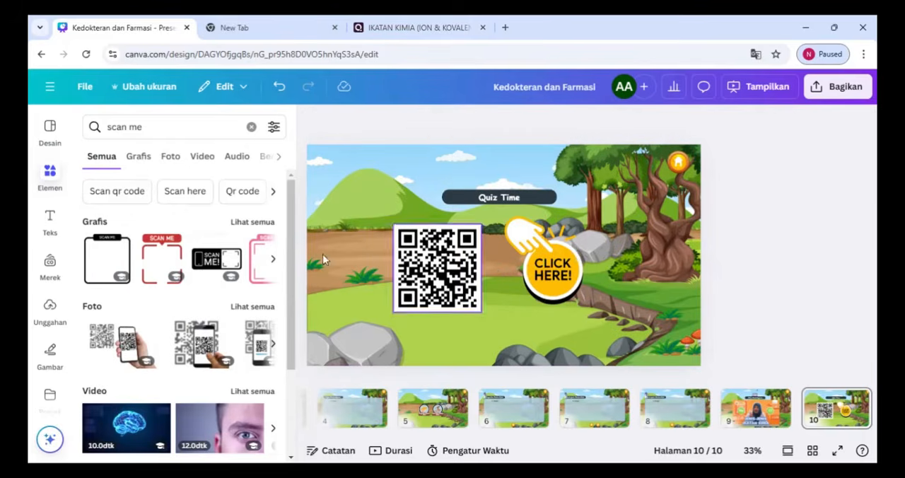
click(161, 258)
drag(499, 252, 429, 252)
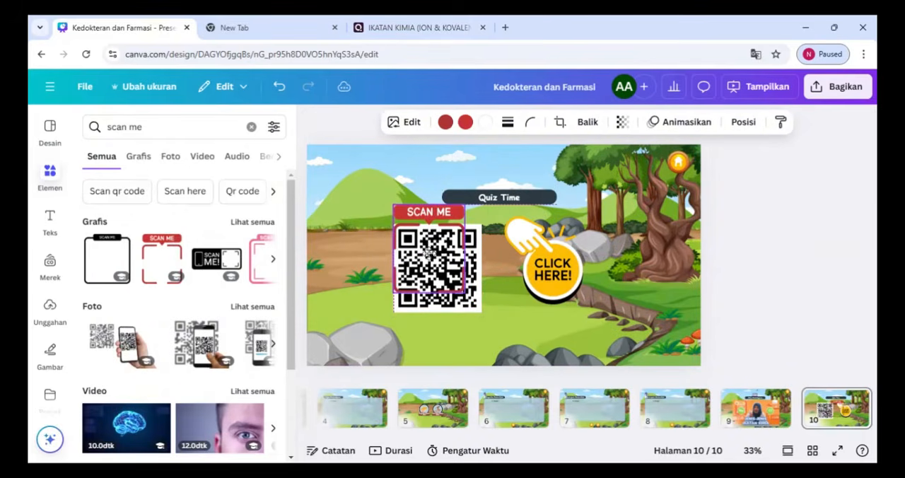
click(429, 252)
drag(480, 311, 463, 291)
click(493, 320)
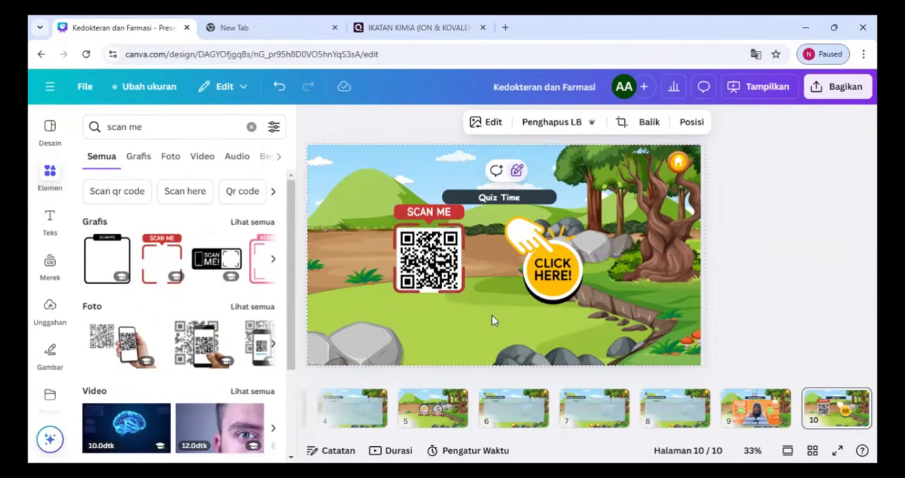
drag(413, 227, 431, 244)
Search the elements for "or" and place a small green "or" graphic between the QR code and the "CLICK HERE!" graphic
triple_click(148, 132)
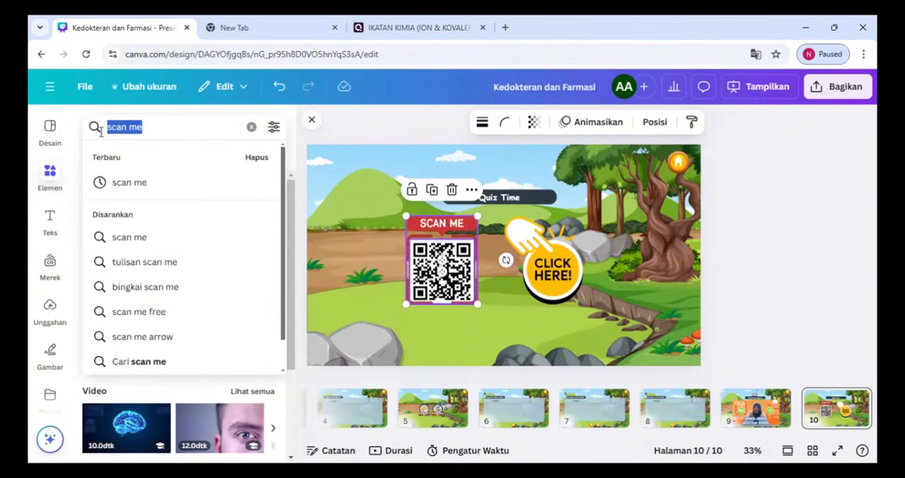
text(or)
key(Return)
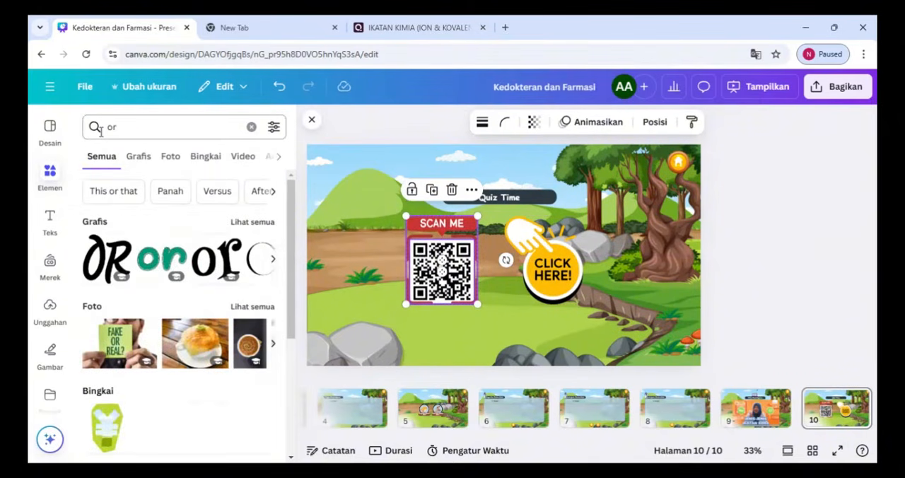
click(164, 265)
drag(425, 220, 501, 271)
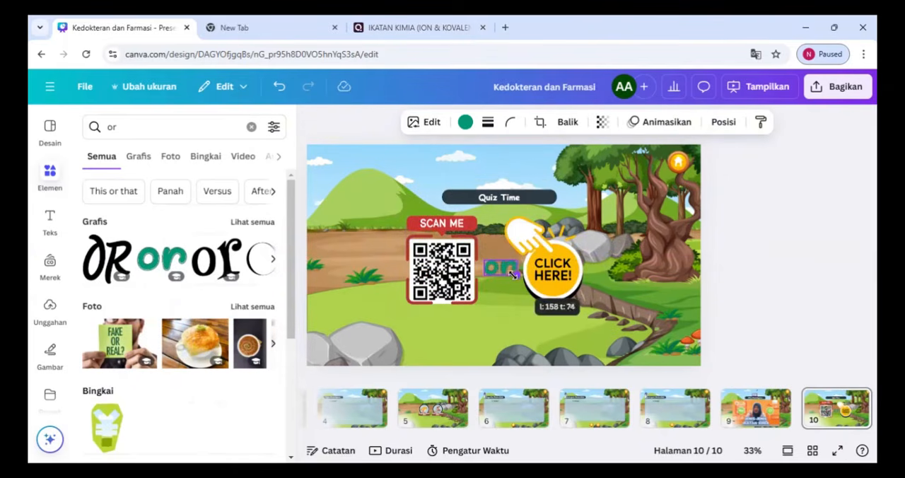
click(527, 274)
click(617, 327)
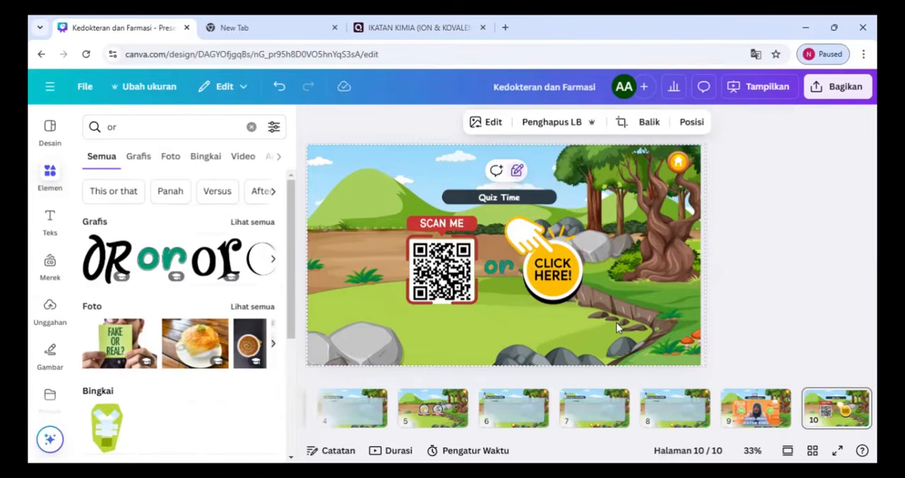
click(444, 419)
drag(566, 437, 394, 440)
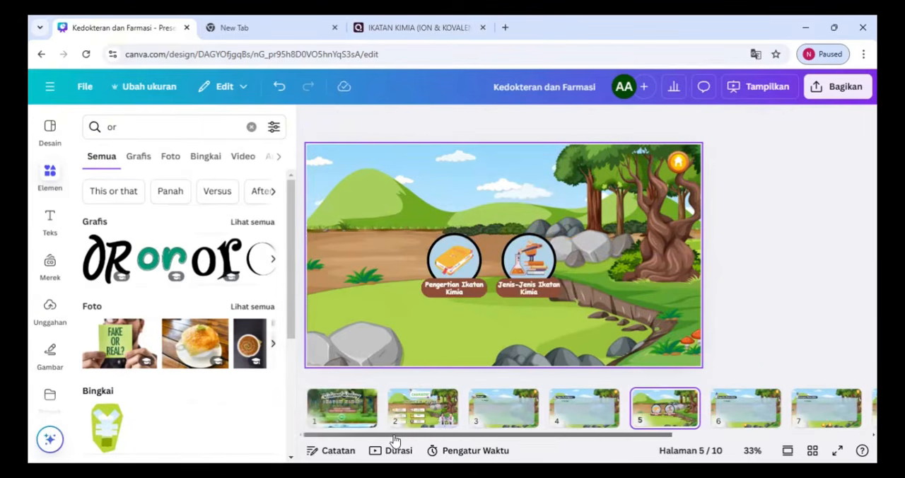
click(425, 423)
drag(556, 437, 750, 439)
click(756, 408)
click(776, 400)
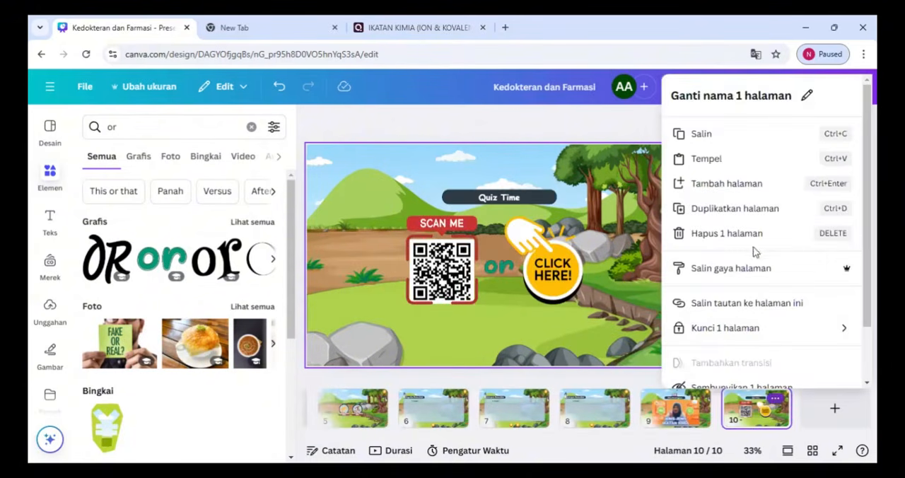
click(725, 209)
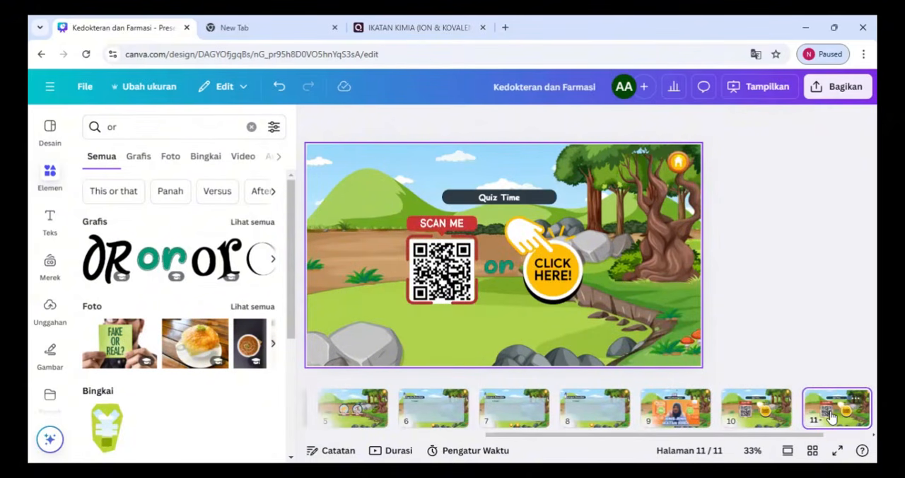
click(854, 401)
click(730, 234)
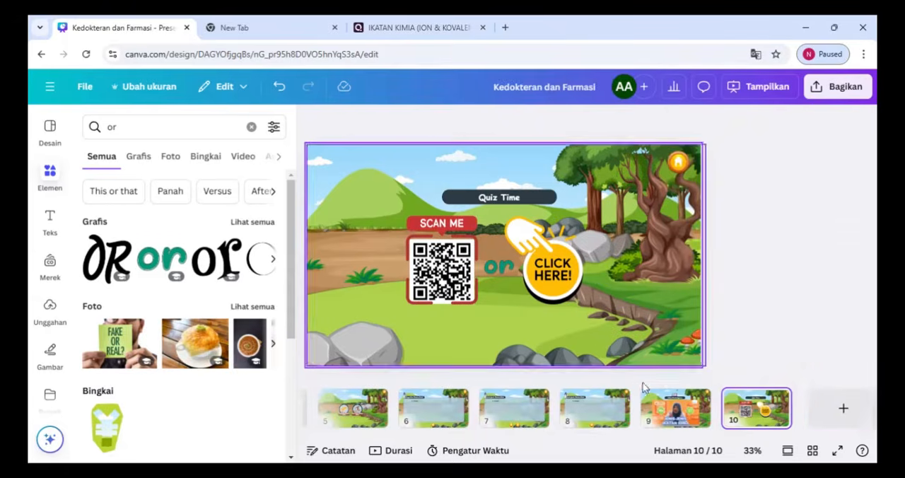
Duplicate page 8, move the copy to the end after the Quiz Time page, and turn it into the "Daftar Pustaka" page
right_click(617, 402)
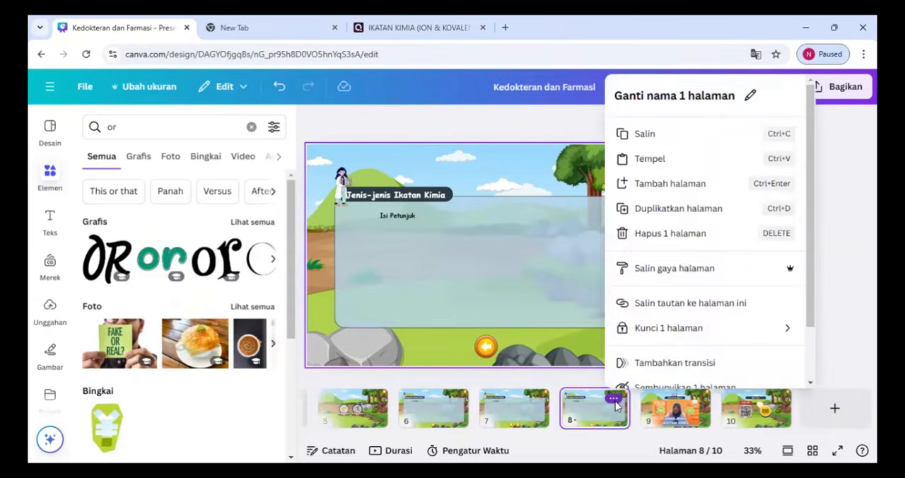
click(617, 407)
click(613, 403)
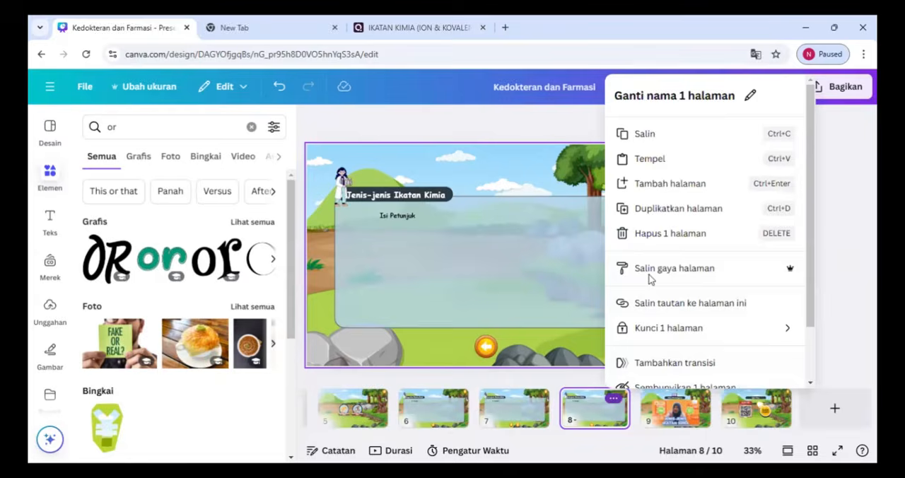
click(647, 210)
drag(665, 413, 808, 430)
drag(692, 457, 845, 442)
Search the elements for "daftar pustaka", place the red and blue books graphic beside the page 11 title, and delete the page's back arrow
text(daftar ps)
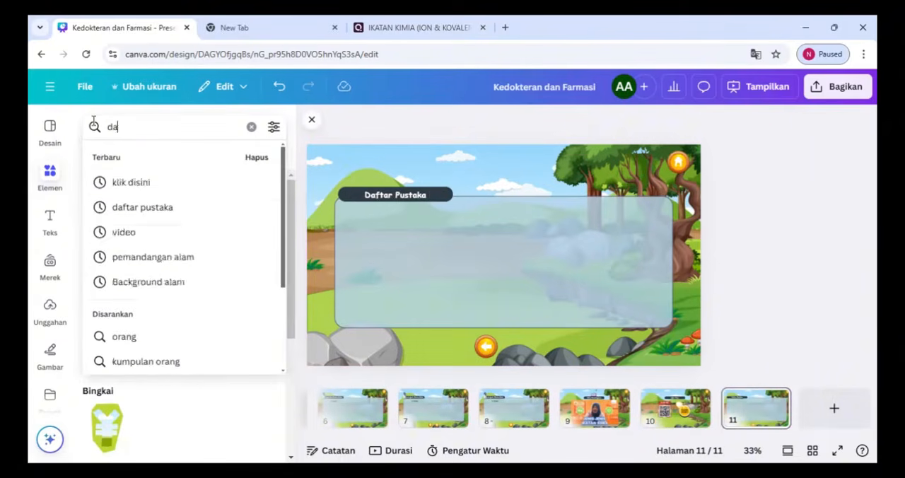
key(BackSpace)
click(162, 184)
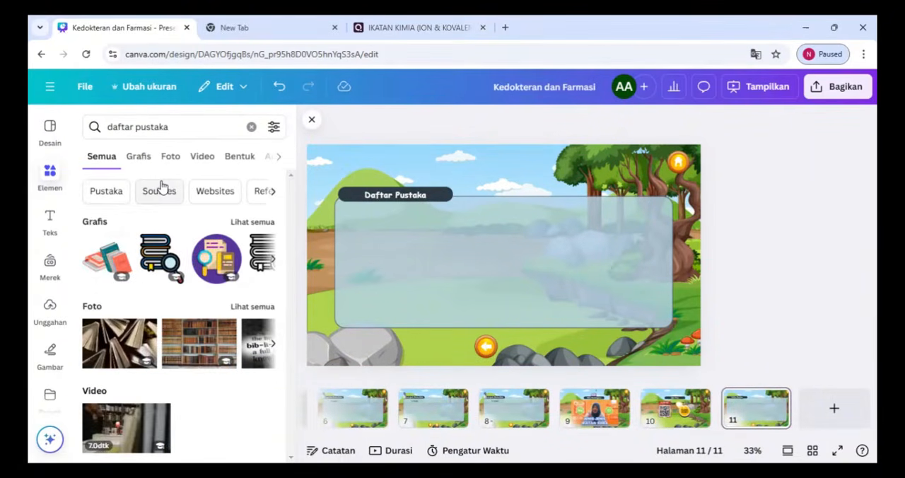
click(106, 259)
drag(372, 163, 348, 193)
click(499, 216)
click(486, 346)
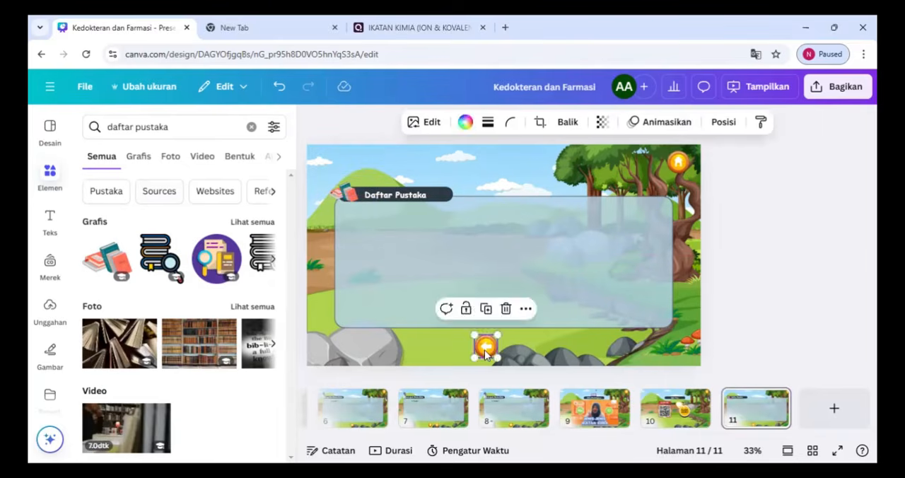
key(Delete)
drag(718, 435, 483, 436)
click(423, 408)
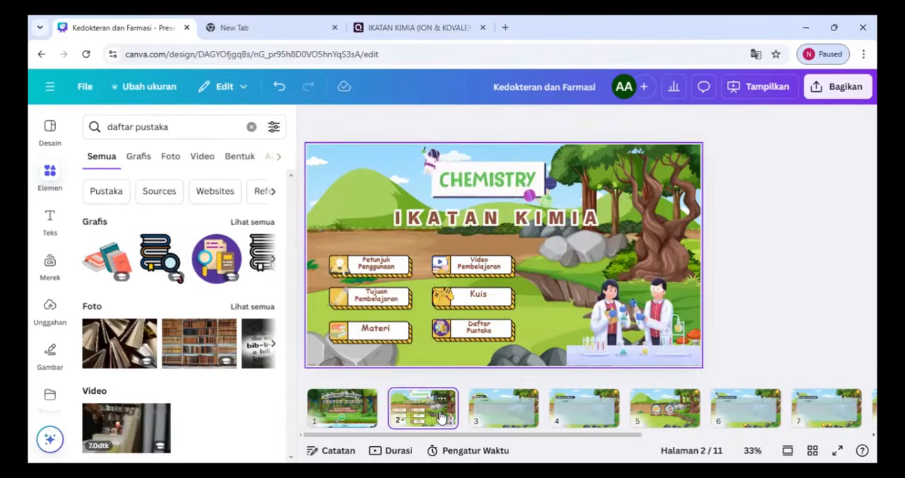
click(369, 267)
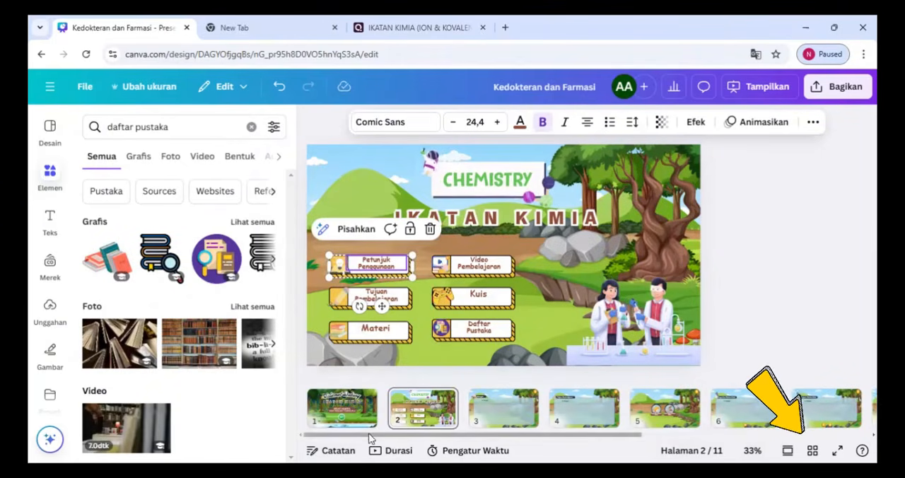
right_click(373, 398)
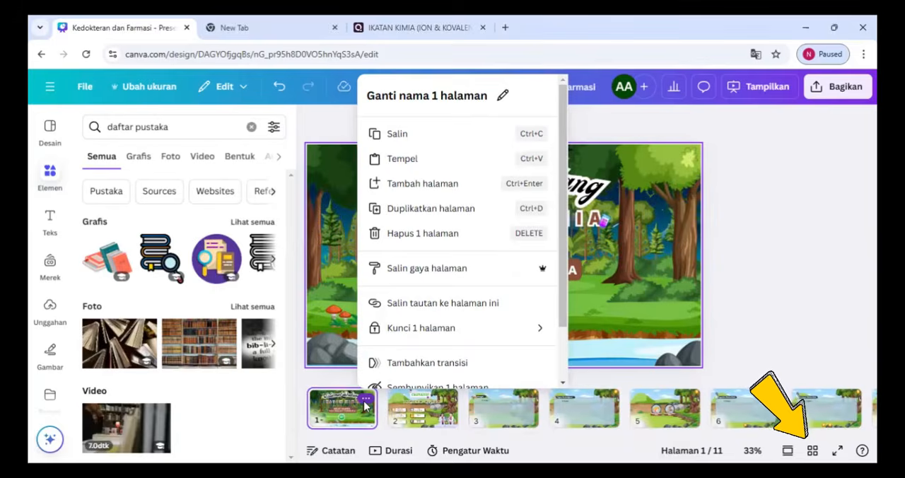
scroll(398, 326, down, 2)
click(400, 327)
click(366, 399)
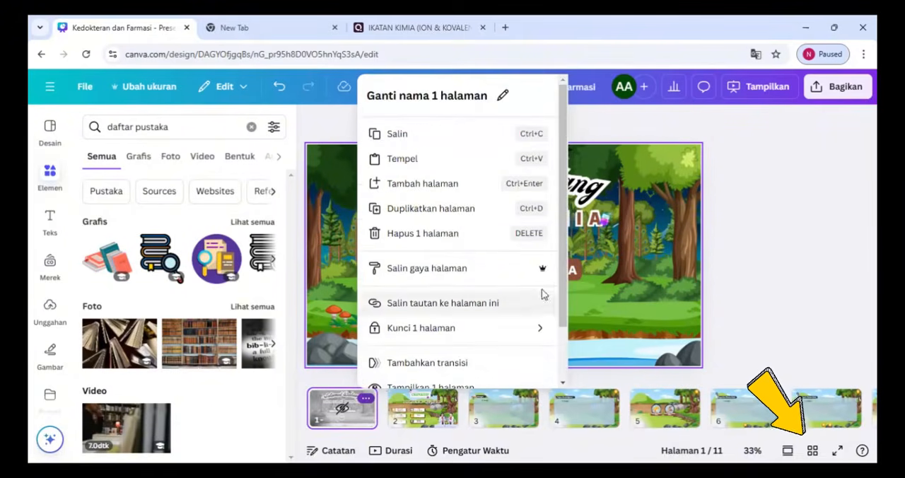
drag(564, 293, 564, 346)
click(457, 328)
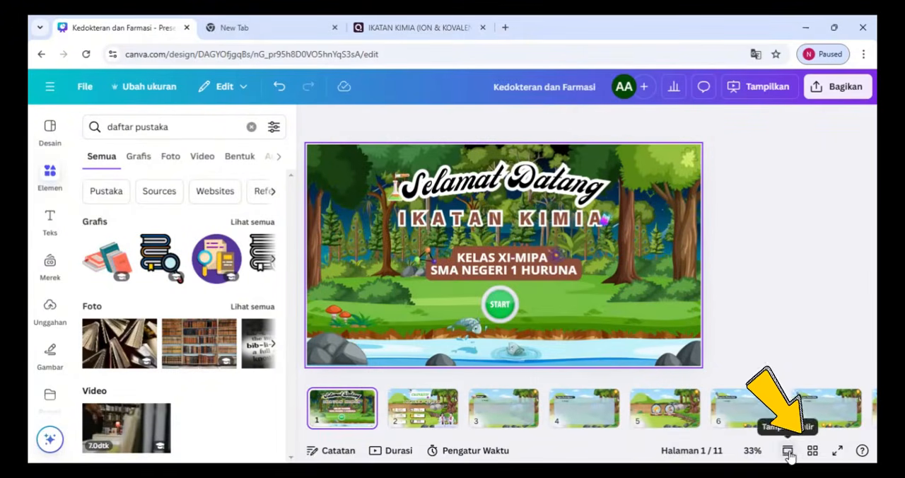
Name the eleven pages in order Pembukaan, Dasbord, Petunjuk, Tujuan Pembelajaran, Materi, MAteri 1, Materi 2, Materi 3, Video, Kuis and Daftar Pustaka
click(813, 452)
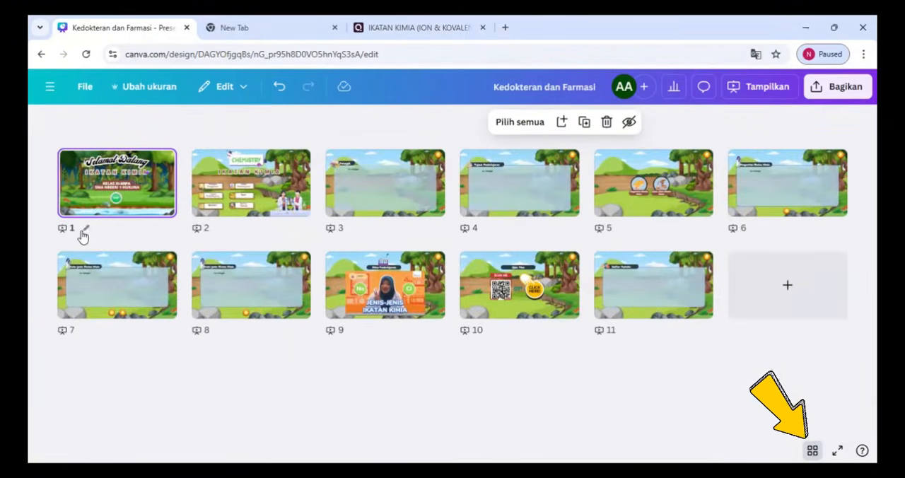
click(88, 229)
text(Pembukaan)
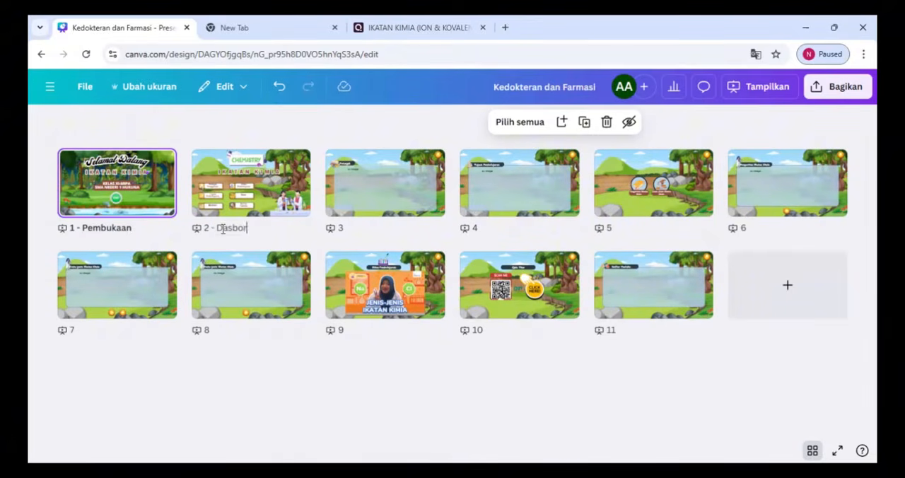
click(355, 229)
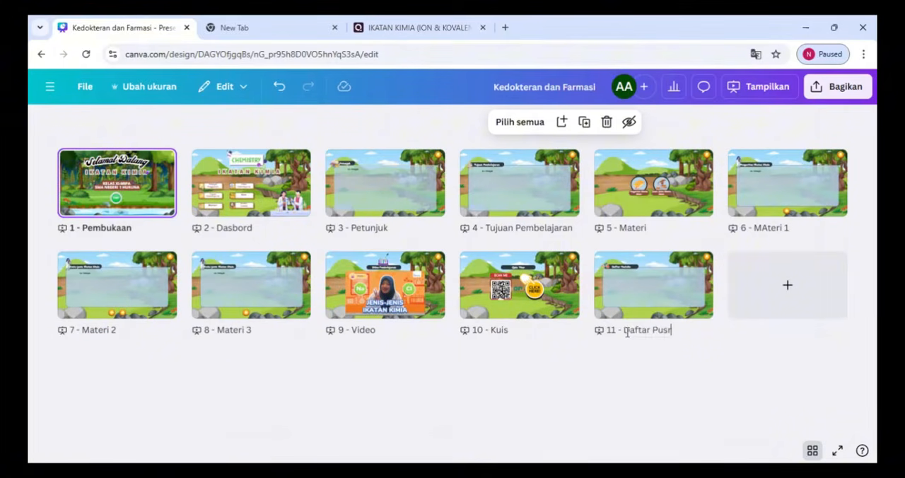
click(813, 450)
Show the pages in a continuous scroll view and link the START graphic on page 1 to "2 - Dasbord"
click(787, 450)
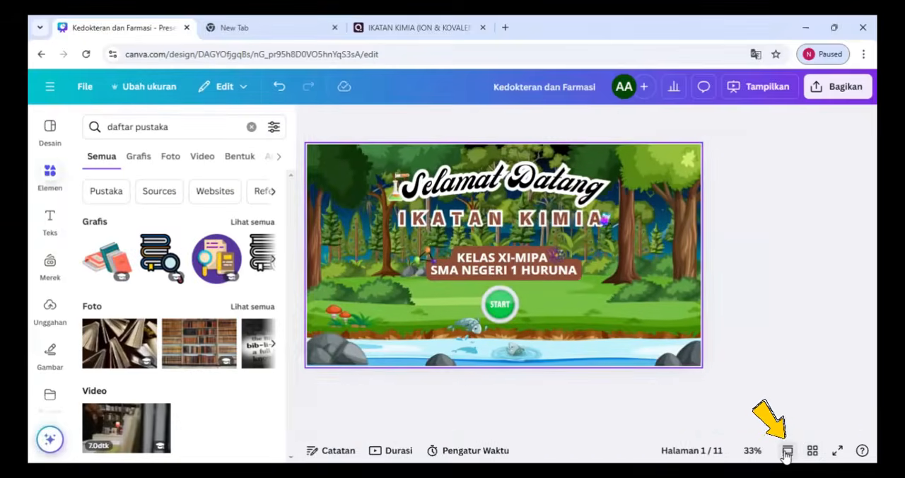
scroll(509, 297, up, 2)
right_click(493, 309)
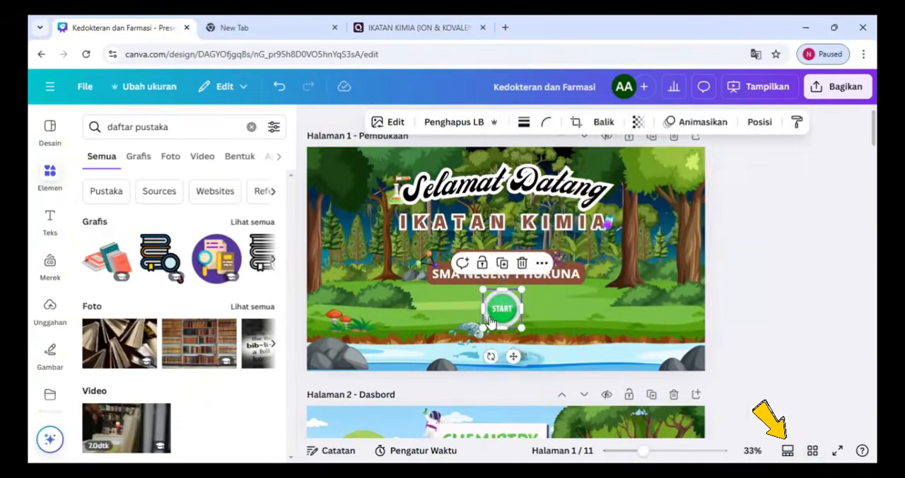
scroll(740, 339, down, 2)
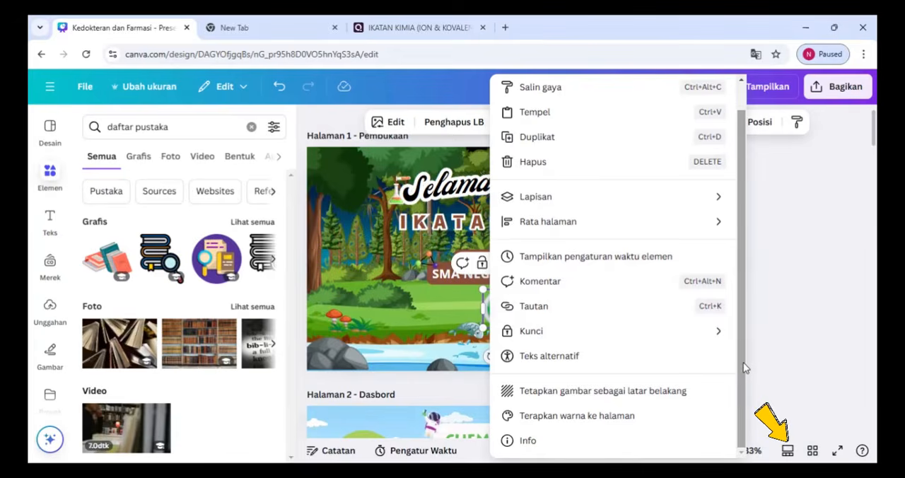
click(534, 306)
scroll(693, 324, down, 5)
drag(693, 324, 683, 262)
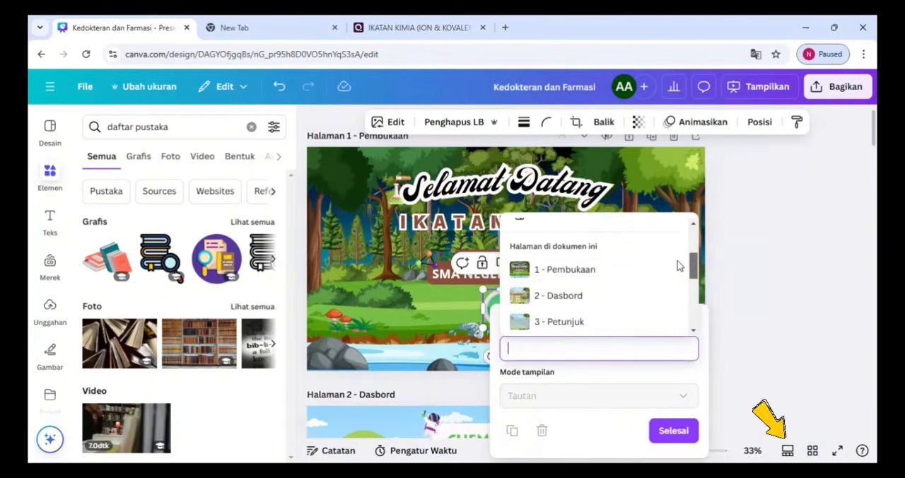
click(563, 297)
click(673, 431)
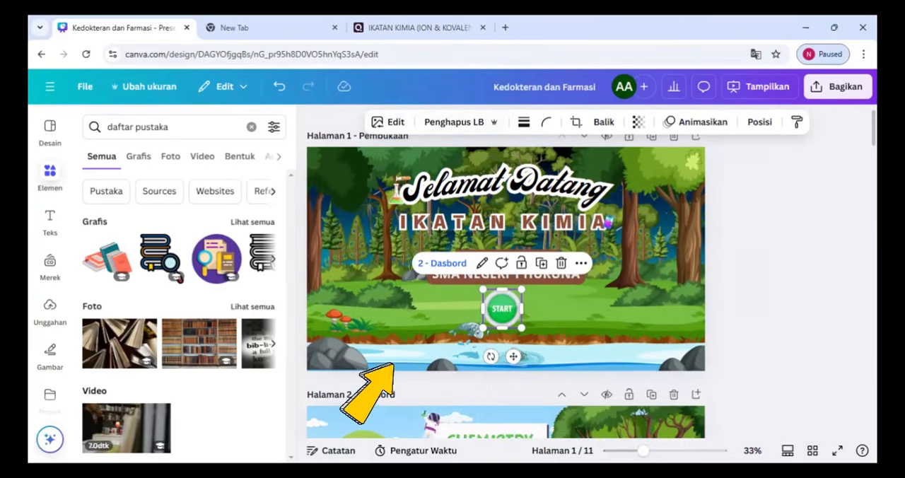
Link the "Petunjuk Penggunaan" menu item on page 2 to "3 - Petunjuk", keeping the display mode as Tautan
scroll(382, 318, down, 5)
click(387, 210)
right_click(388, 211)
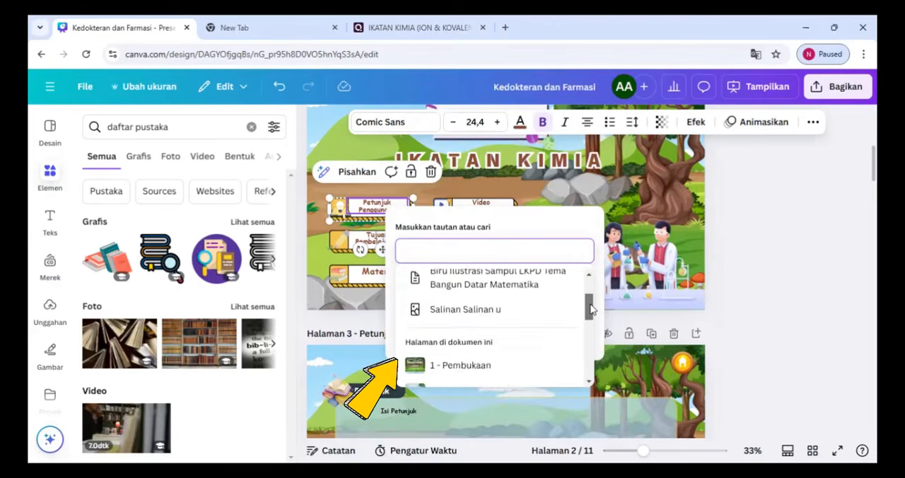
click(452, 336)
click(582, 297)
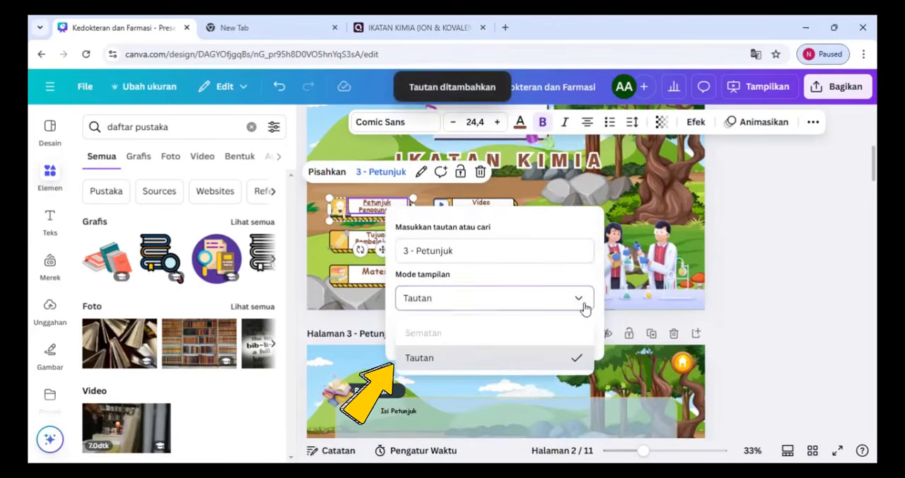
click(576, 358)
click(572, 332)
Link the "Tujuan Pembelajaran" menu item on page 2 to the page "4 - Tujuan Pembelajaran"
right_click(394, 242)
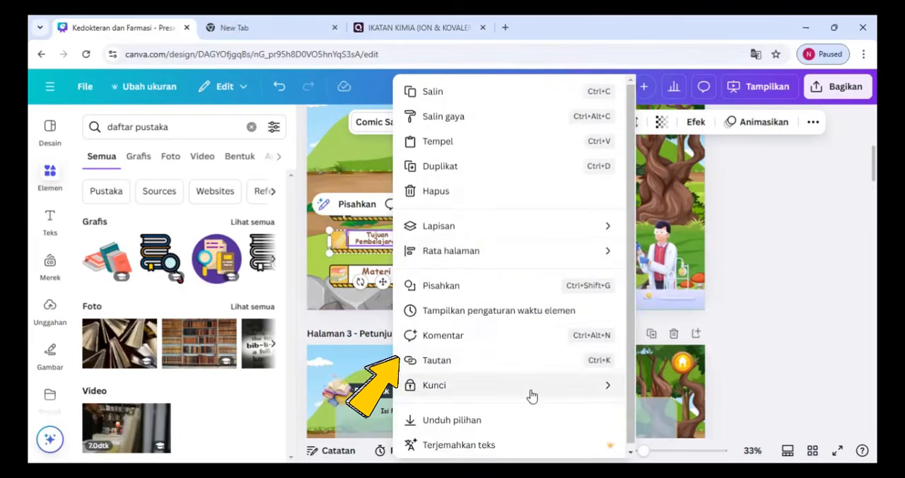
click(594, 360)
drag(600, 327, 600, 377)
click(487, 344)
click(576, 367)
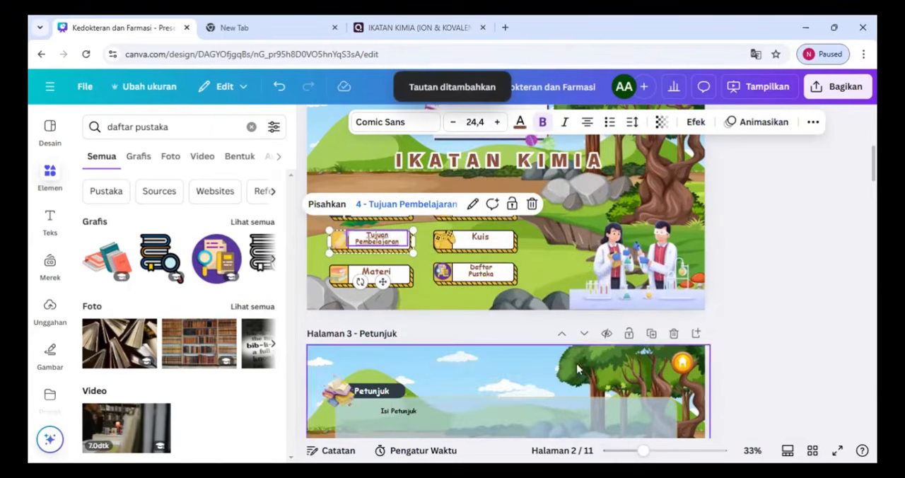
Link the "Materi" menu item on page 2 to the page "5 - Materi"
click(375, 271)
right_click(387, 271)
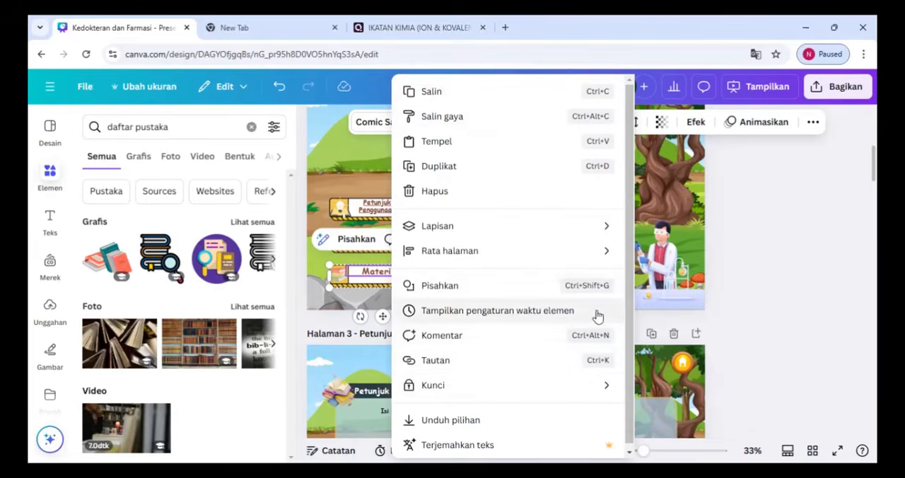
click(596, 360)
drag(595, 367, 596, 396)
click(481, 449)
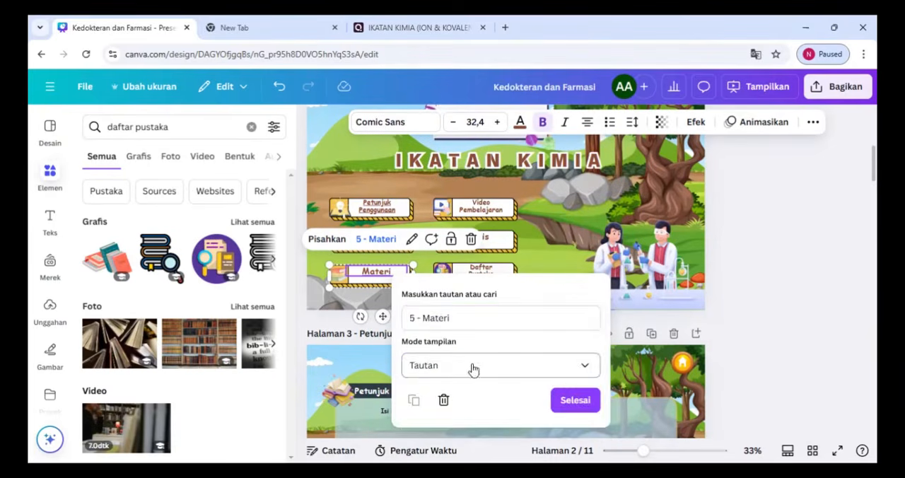
click(576, 400)
Link the "Video Pembelajaran" menu item on page 2 to the page "9 - Video"
click(475, 207)
right_click(488, 207)
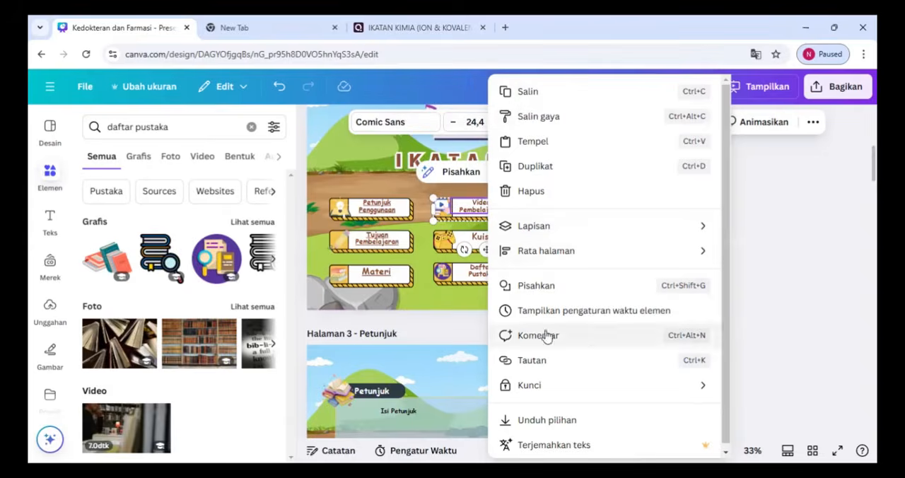
click(632, 359)
drag(694, 293, 693, 368)
click(584, 325)
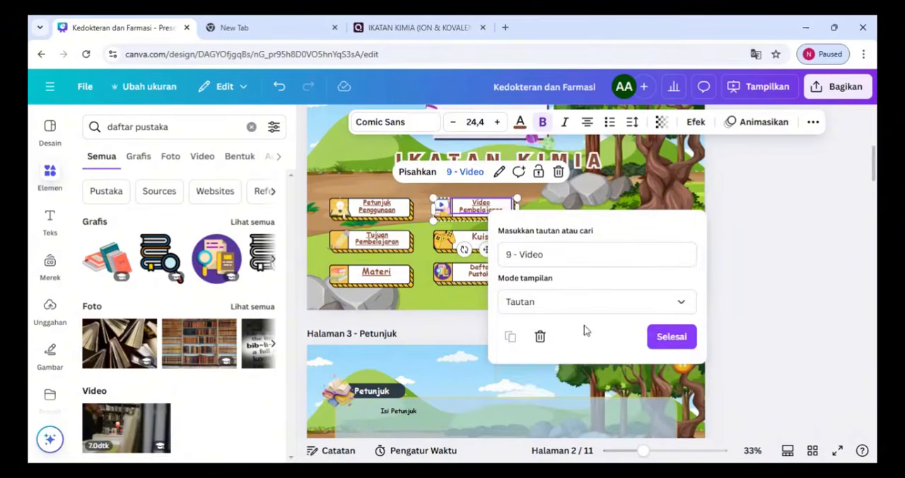
click(669, 335)
Link the "Kuis" menu item on page 2 to the page "10 - Kuis"
click(505, 239)
right_click(505, 239)
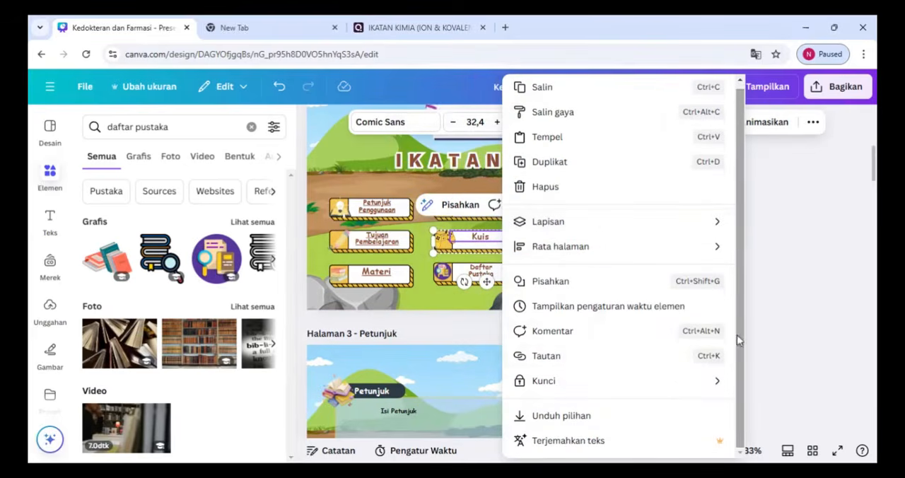
click(648, 365)
drag(707, 321, 710, 416)
click(598, 380)
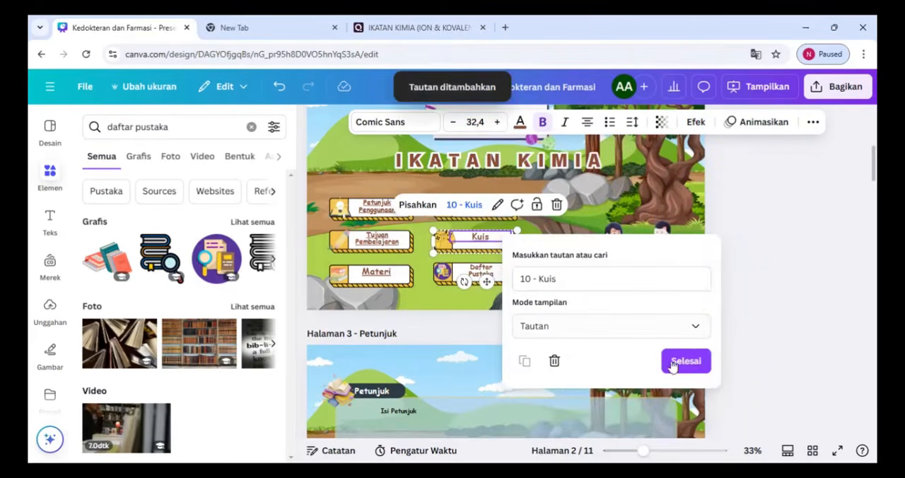
click(675, 365)
Link the "Daftar Pustaka" menu item on page 2 to the page "11 - Daftar Pustaka"
click(502, 274)
right_click(502, 274)
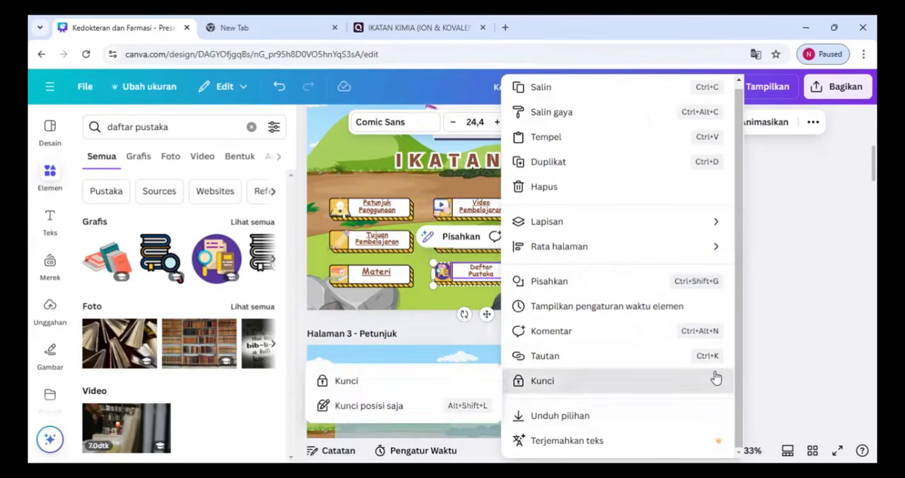
click(715, 360)
drag(705, 364, 705, 433)
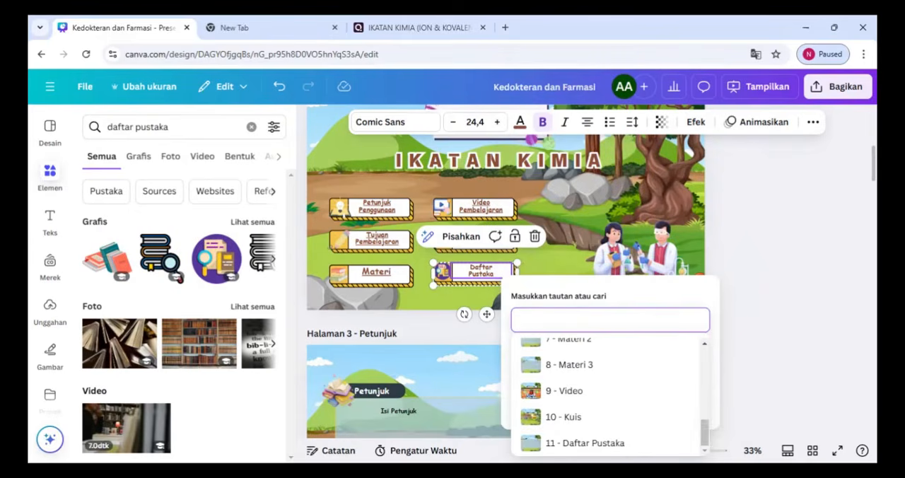
click(585, 443)
click(683, 404)
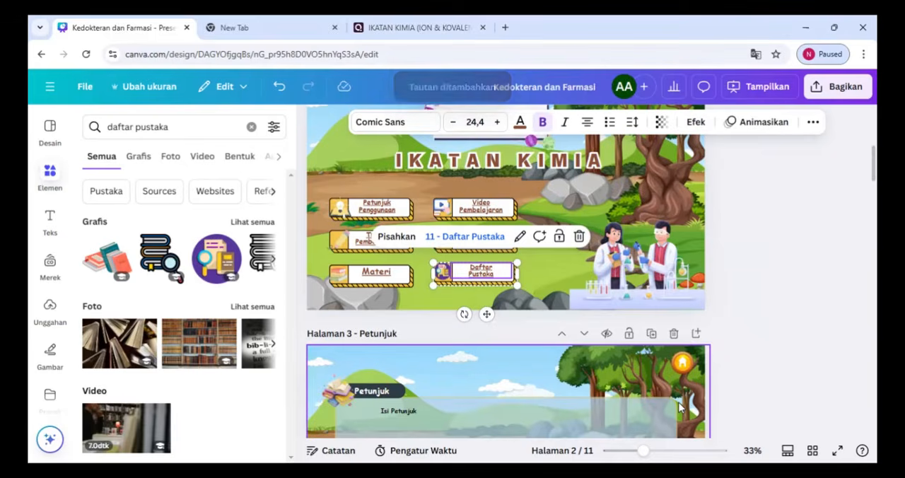
Link the orange home icon on page 3, Petunjuk, to the page "2 - Dasbord"
scroll(369, 235, up, 3)
scroll(495, 283, down, 5)
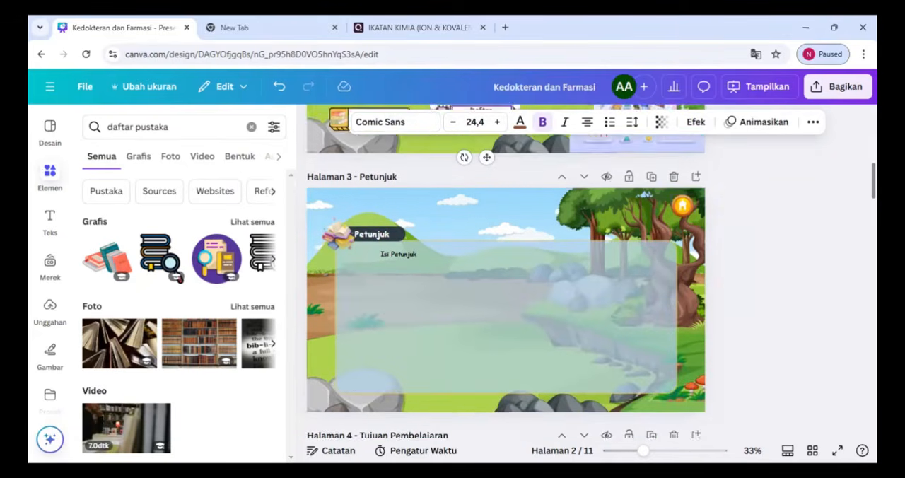
right_click(684, 195)
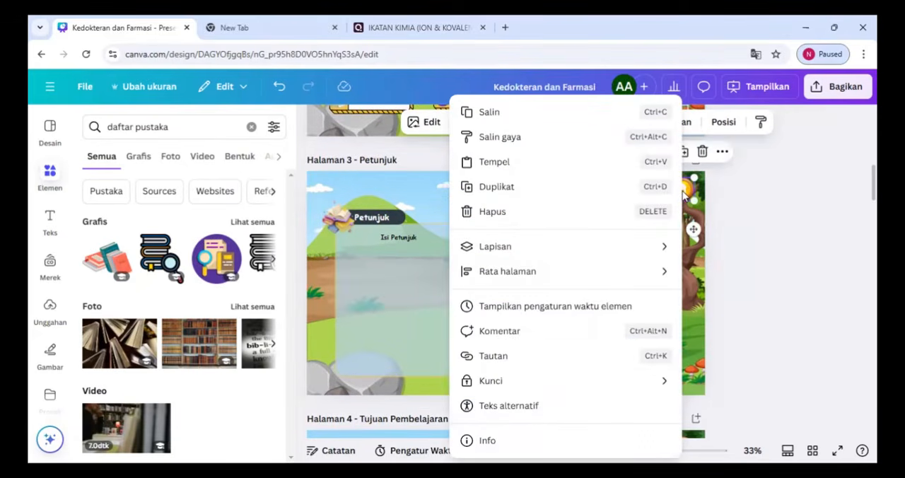
click(661, 358)
scroll(664, 304, down, 3)
click(573, 275)
click(646, 316)
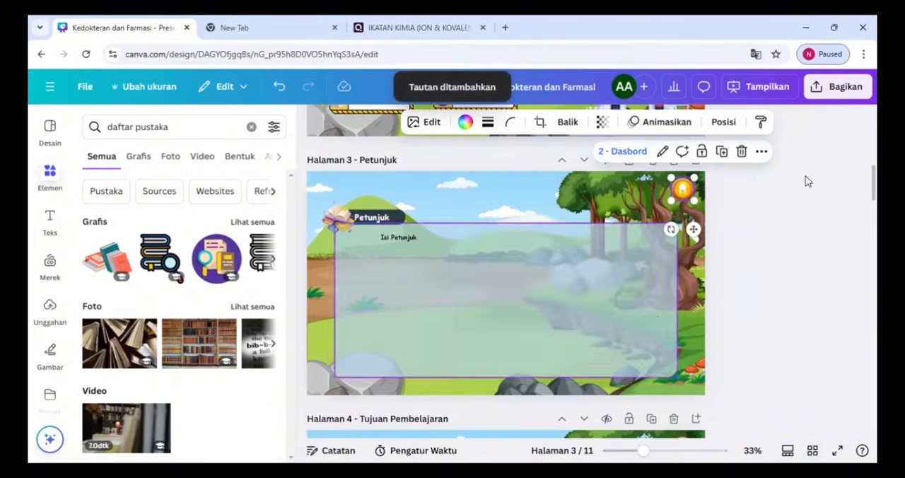
Link the orange home icon on page 4, Tujuan Pembelajaran, to the page "2 - Dasbord"
scroll(799, 205, down, 5)
scroll(789, 222, up, 2)
click(683, 201)
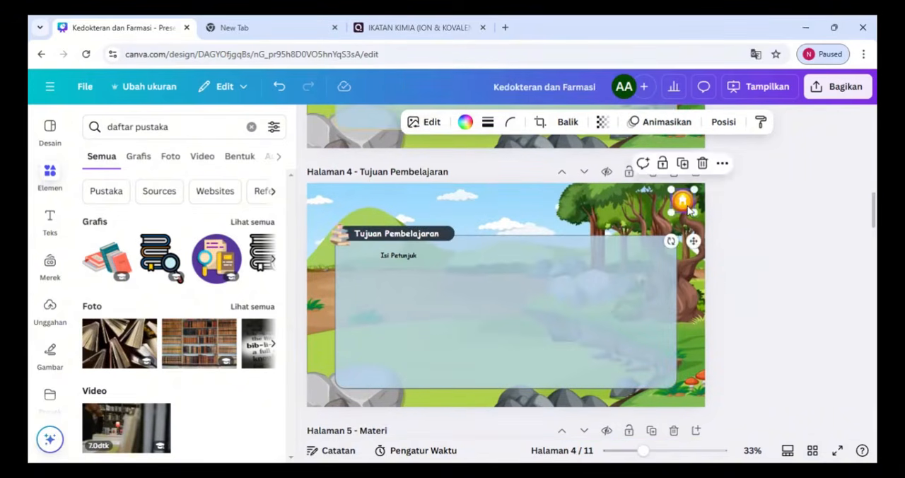
right_click(682, 202)
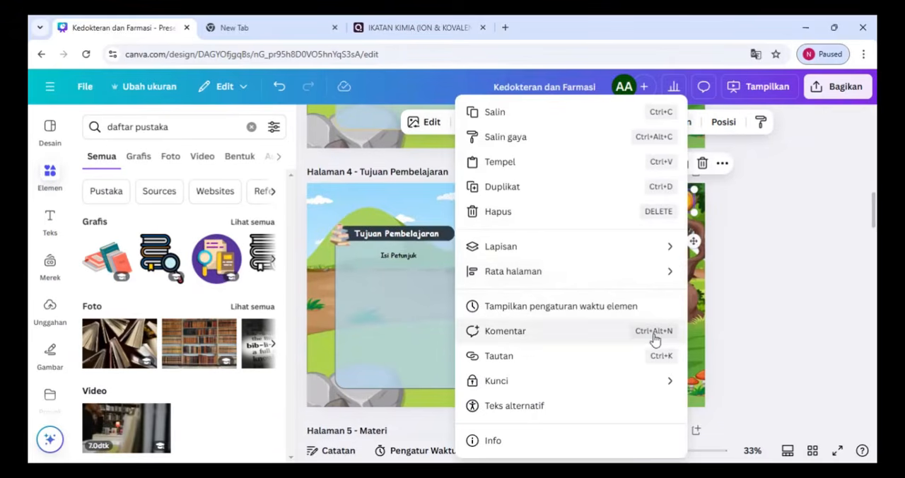
click(558, 357)
click(573, 349)
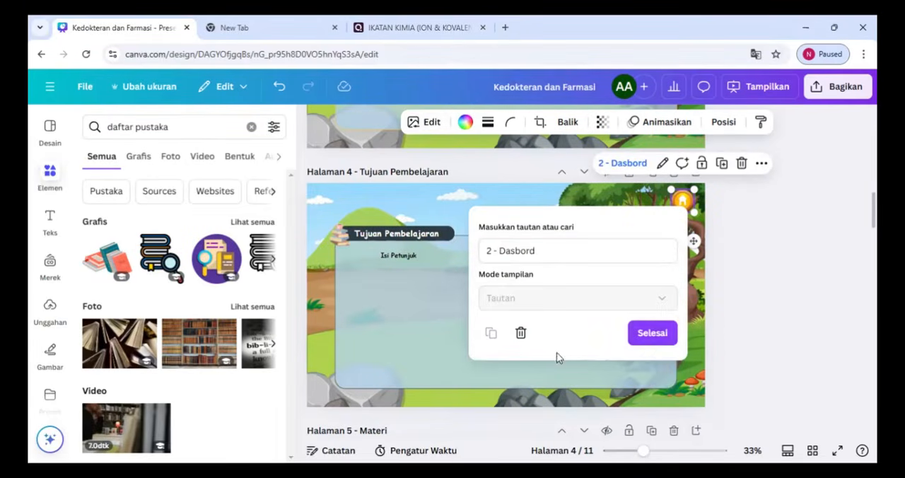
click(652, 332)
Link the orange home icon on page 5, Materi, to the page "2 - Dasbord"
scroll(651, 342, down, 5)
click(682, 178)
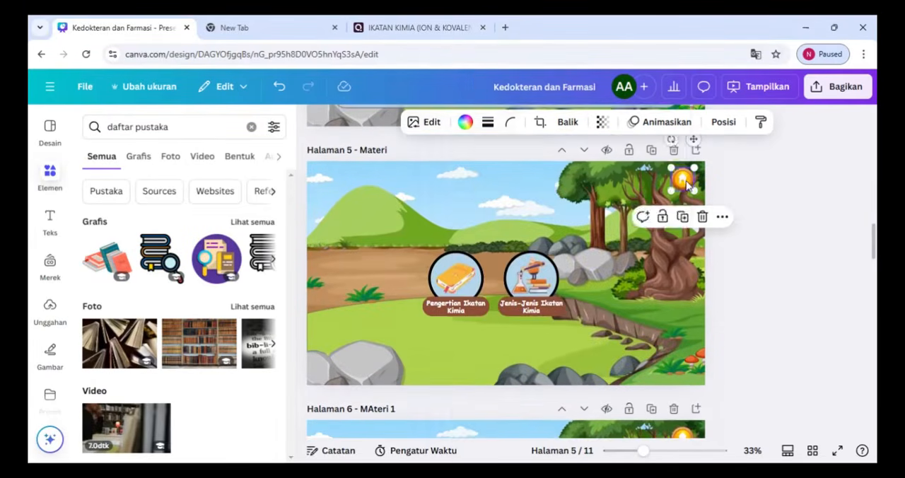
right_click(683, 178)
click(661, 357)
click(643, 234)
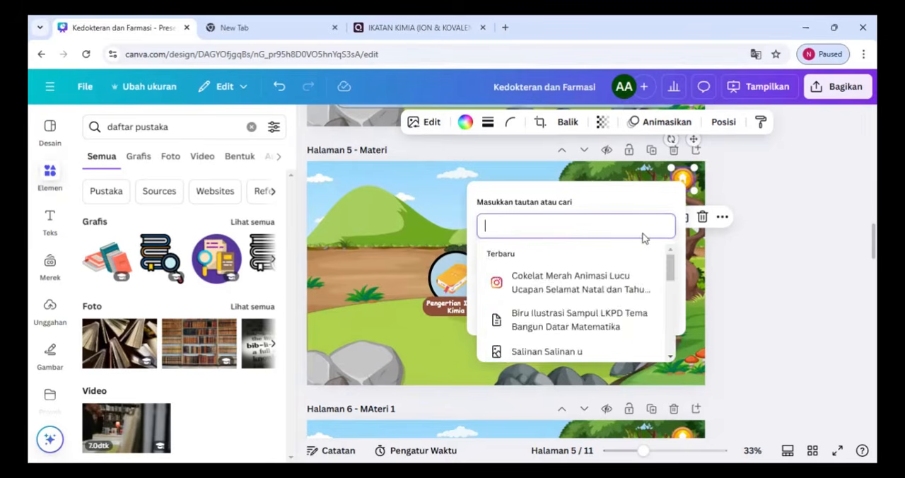
click(584, 256)
click(651, 307)
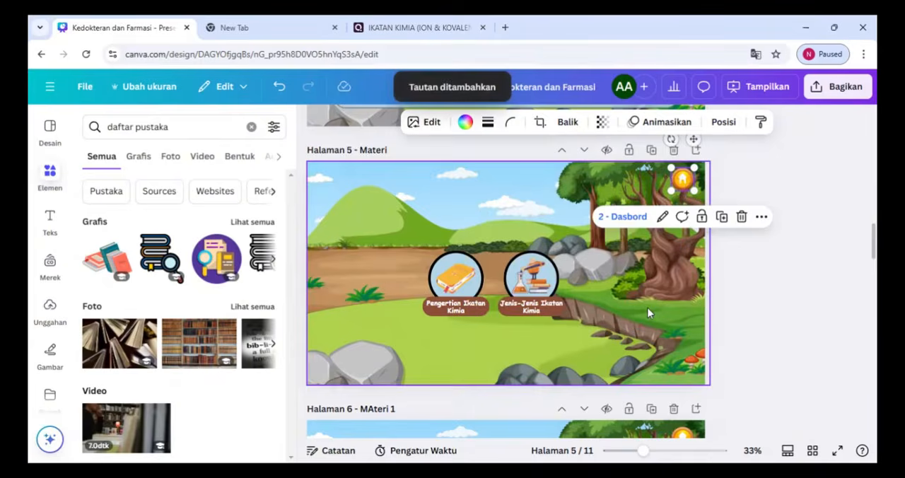
Link the orange home icon on page 6, MAteri 1, to the page "2 - Dasbord"
scroll(647, 308, down, 2)
scroll(682, 339, down, 2)
click(683, 231)
right_click(683, 231)
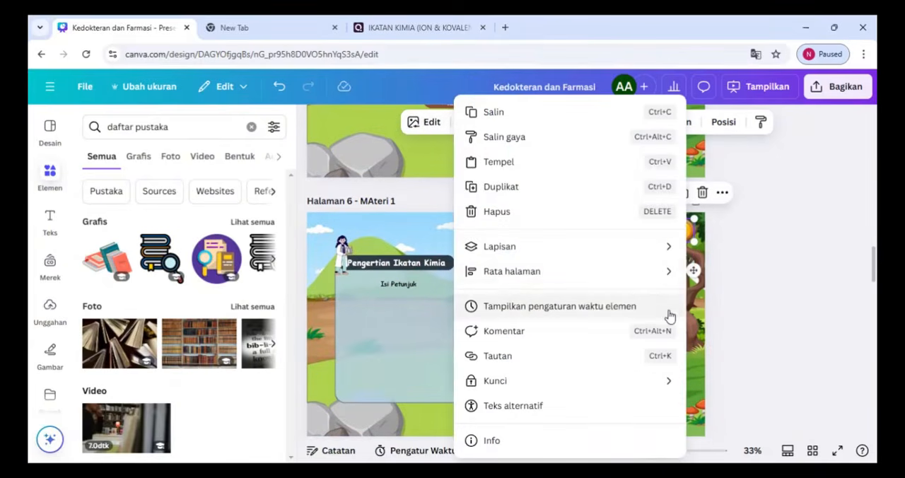
click(605, 358)
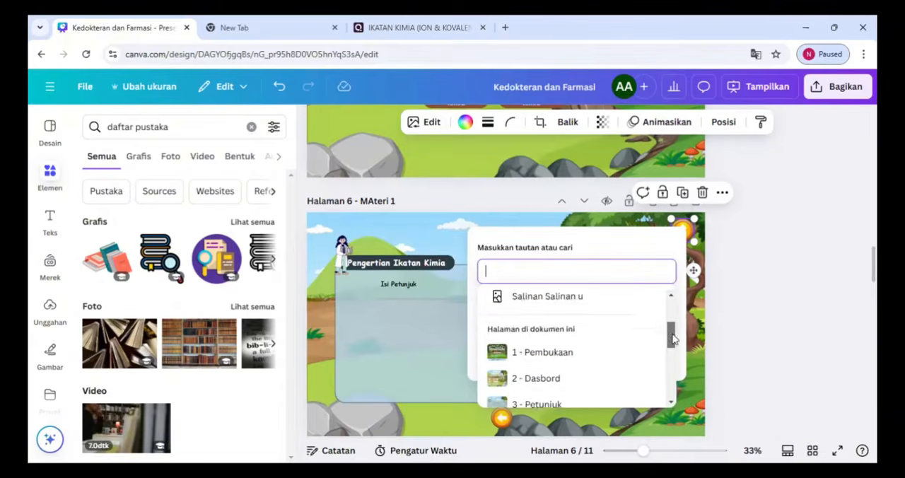
scroll(672, 339, down, 2)
click(558, 316)
click(648, 356)
Link the orange home icon on page 7, Materi 2, to the page "2 - Dasbord"
scroll(686, 201, down, 3)
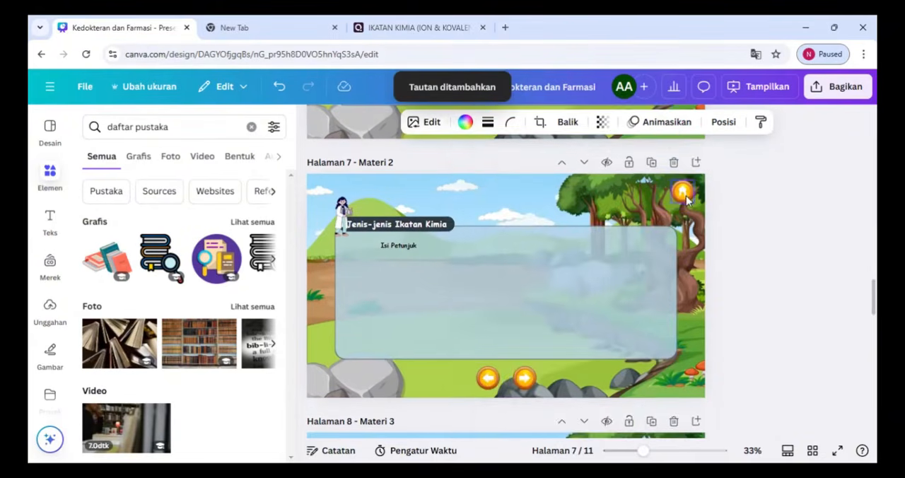
right_click(684, 192)
click(632, 359)
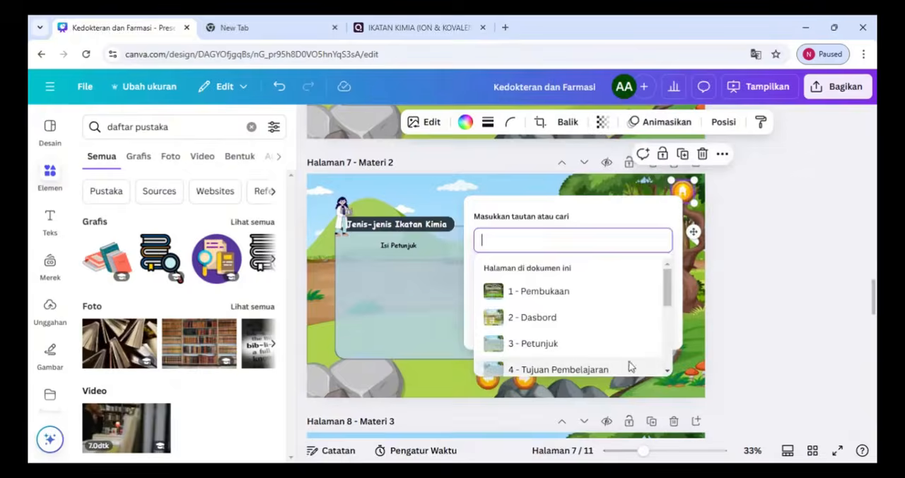
click(558, 285)
click(640, 324)
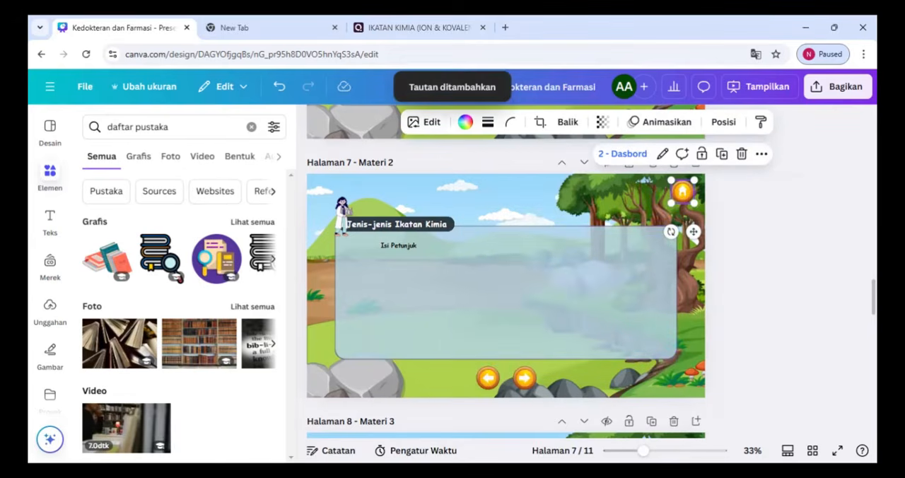
Link the orange home icon on page 8, Materi 3, to the page "2 - Dasbord"
scroll(505, 282, down, 3)
right_click(683, 205)
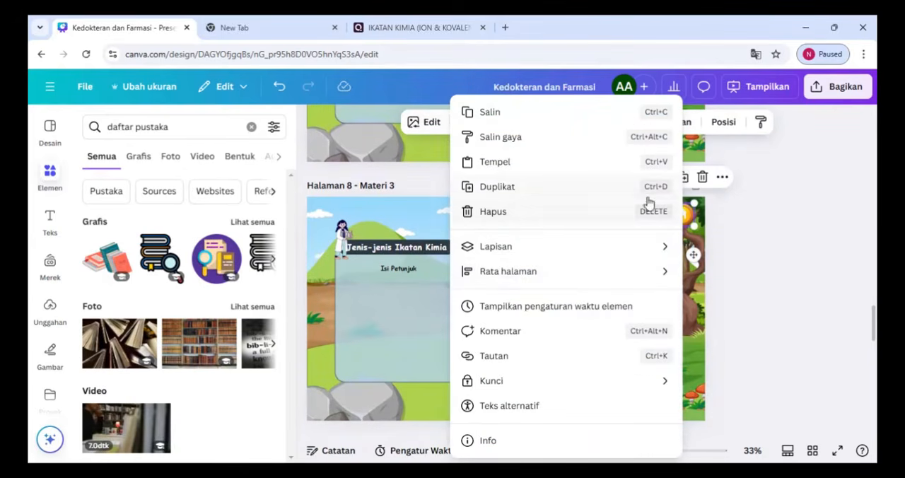
click(636, 355)
scroll(668, 341, up, 1)
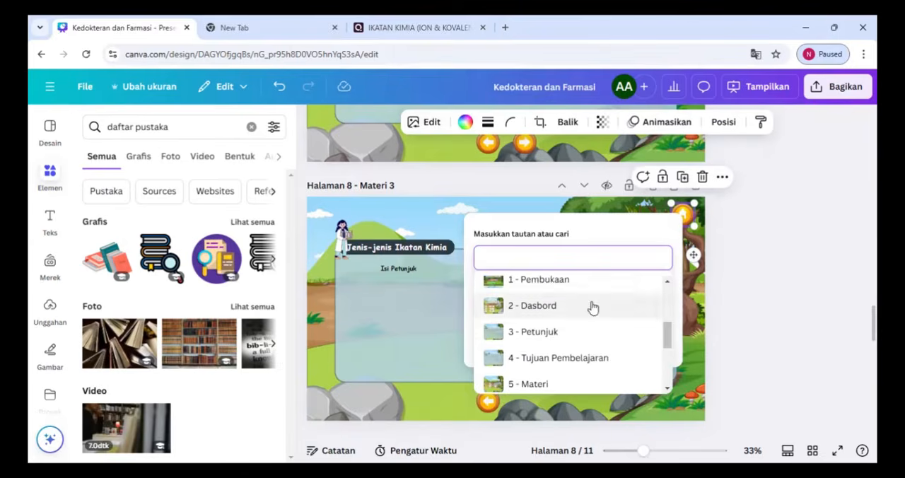
click(592, 306)
click(648, 345)
Link the orange home icon on page 9, Video, to the page "2 - Dasbord"
scroll(650, 341, down, 4)
right_click(673, 231)
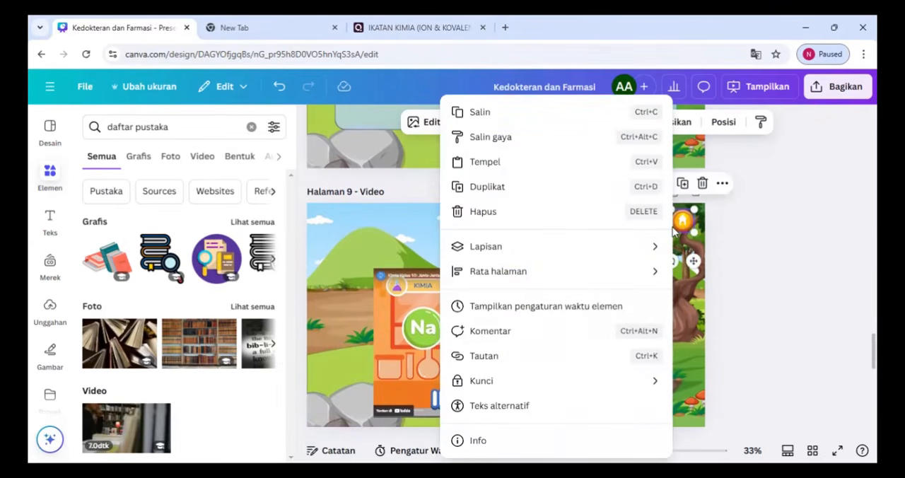
click(534, 353)
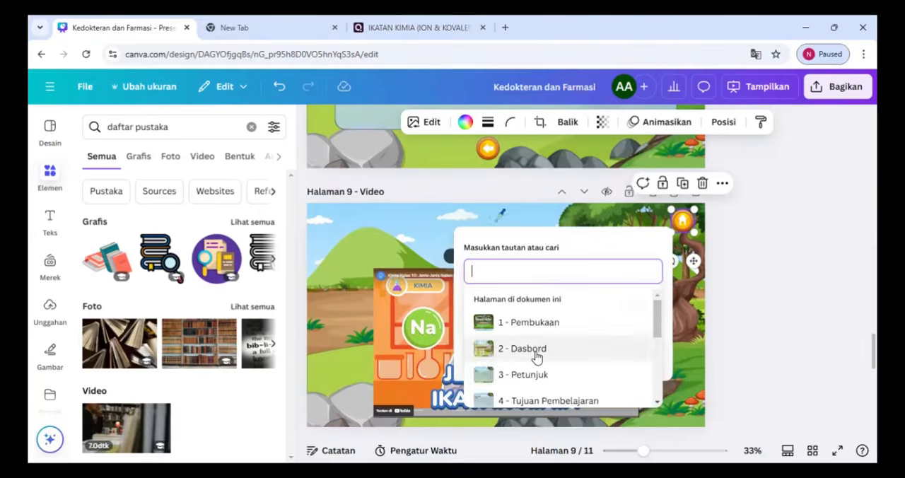
scroll(651, 315, down, 3)
scroll(654, 332, up, 3)
click(565, 326)
click(637, 353)
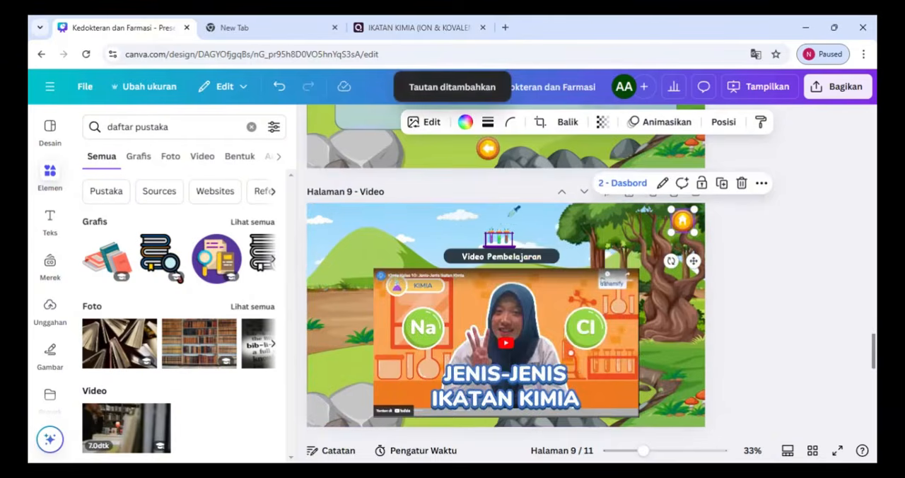
Link the orange home icon on page 10, Kuis, to the page "2 - Dasbord"
scroll(713, 278, down, 4)
right_click(684, 227)
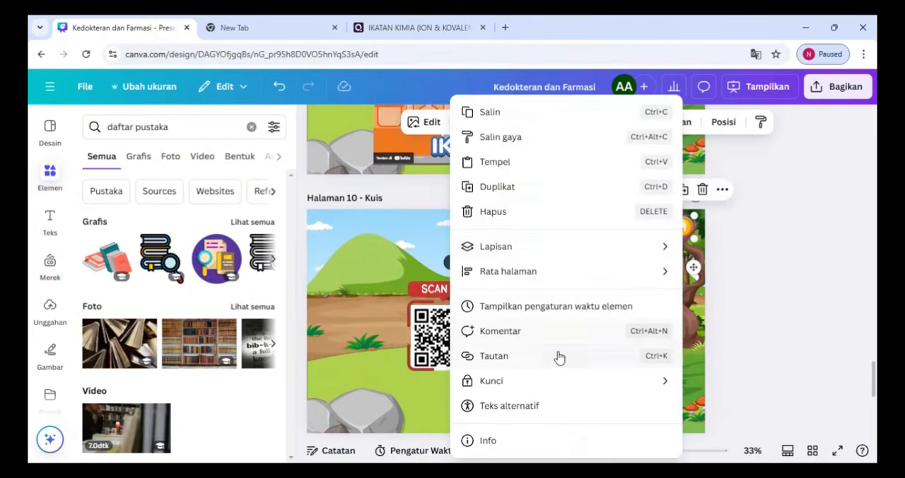
click(558, 355)
scroll(672, 343, down, 1)
click(545, 341)
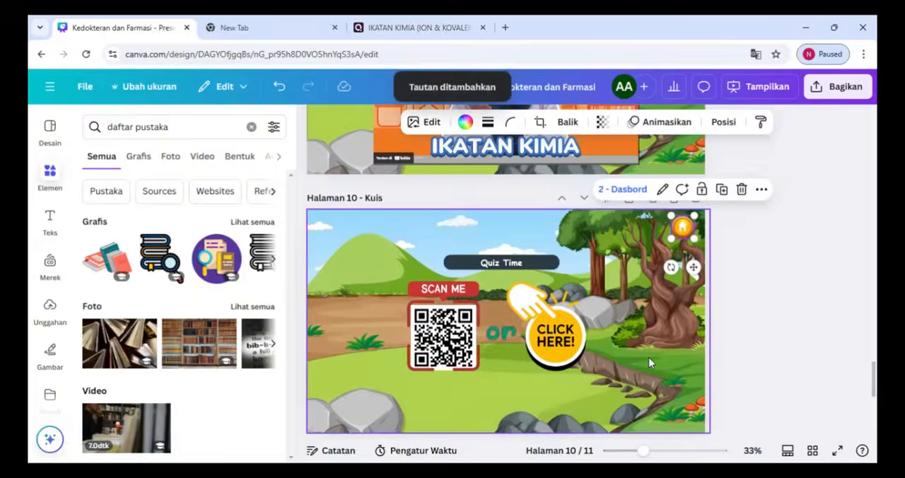
Link the orange home icon on page 11, Daftar Pustaka, to the page "2 - Dasbord"
scroll(648, 357, down, 5)
right_click(682, 201)
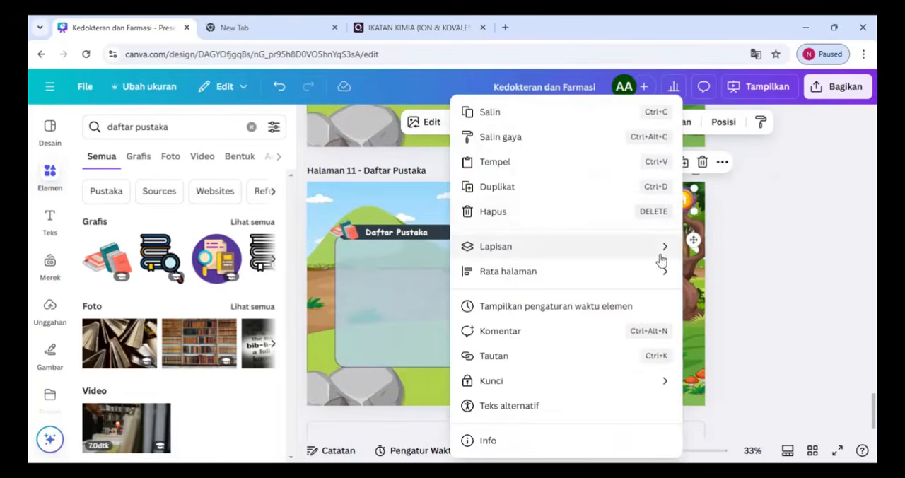
click(633, 355)
scroll(672, 334, down, 3)
click(574, 298)
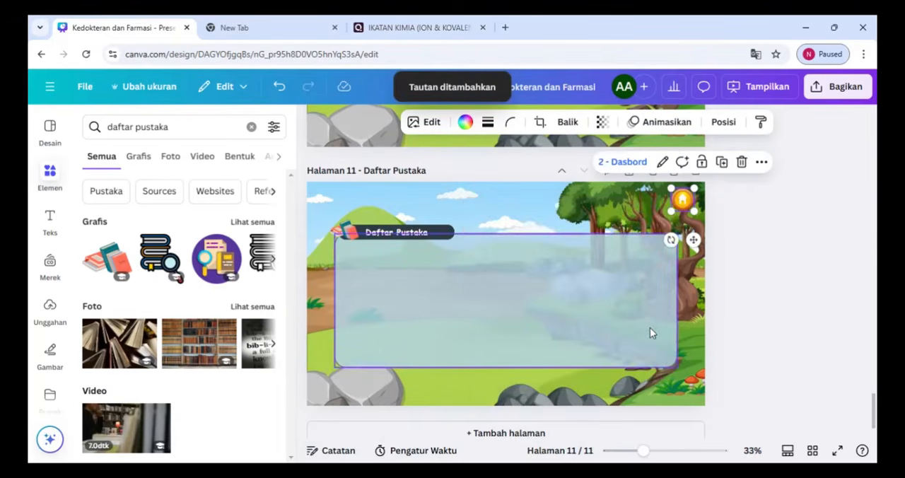
Link the "Pengertian Ikatan Kimia" label on page 5, Materi, to the page "6 - MAteri 1"
scroll(650, 327, up, 10)
scroll(852, 293, up, 5)
click(461, 304)
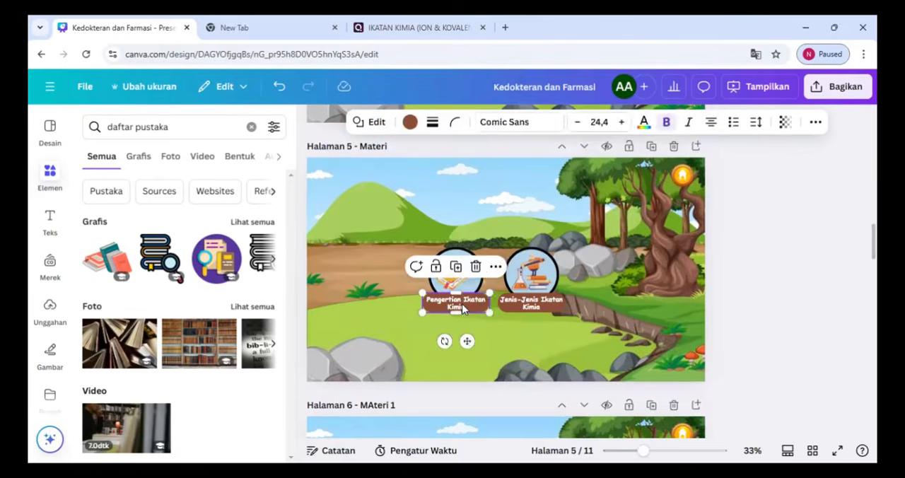
right_click(462, 303)
click(586, 338)
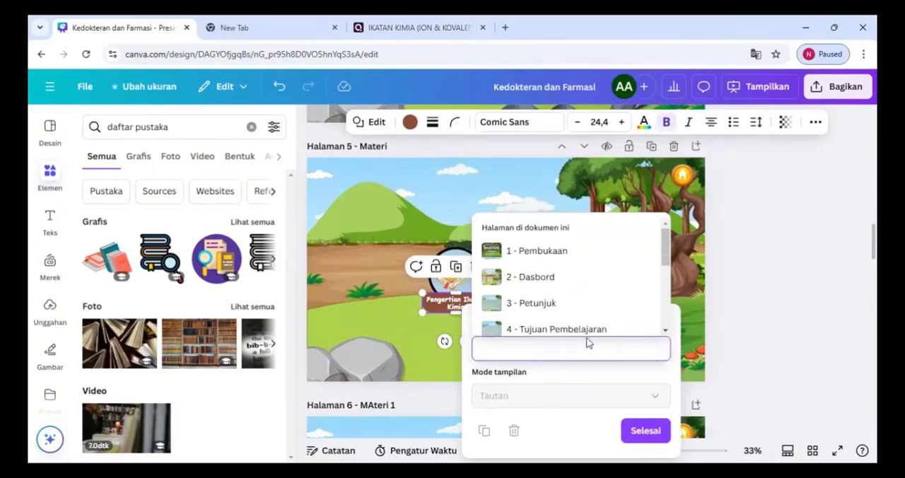
scroll(670, 283, down, 3)
scroll(671, 283, down, 1)
click(582, 307)
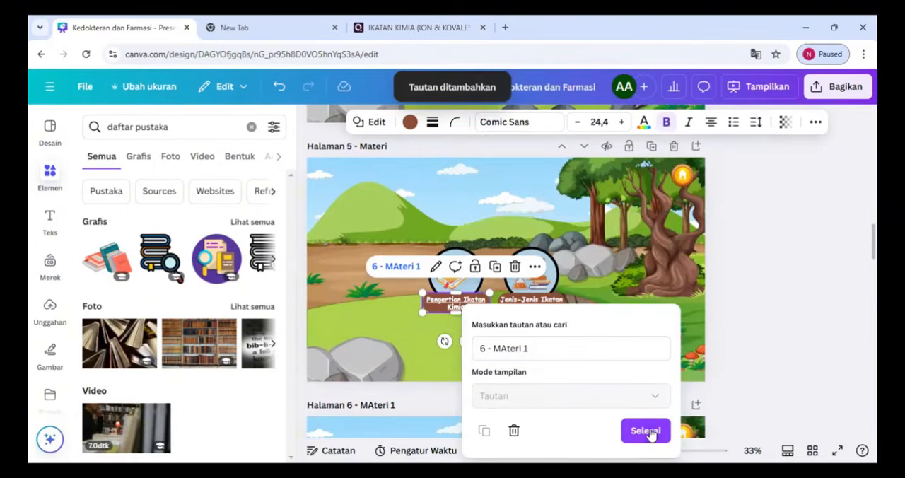
click(642, 432)
Link the "Jenis-Jenis Ikatan Kimia" label on page 5, Materi, to the page "7 - Materi 2"
right_click(544, 311)
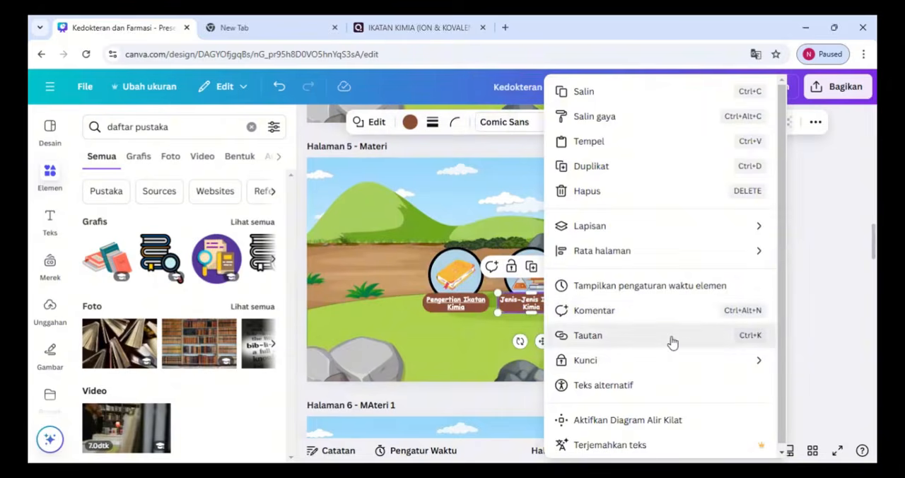
click(670, 339)
scroll(753, 286, down, 3)
scroll(754, 286, down, 2)
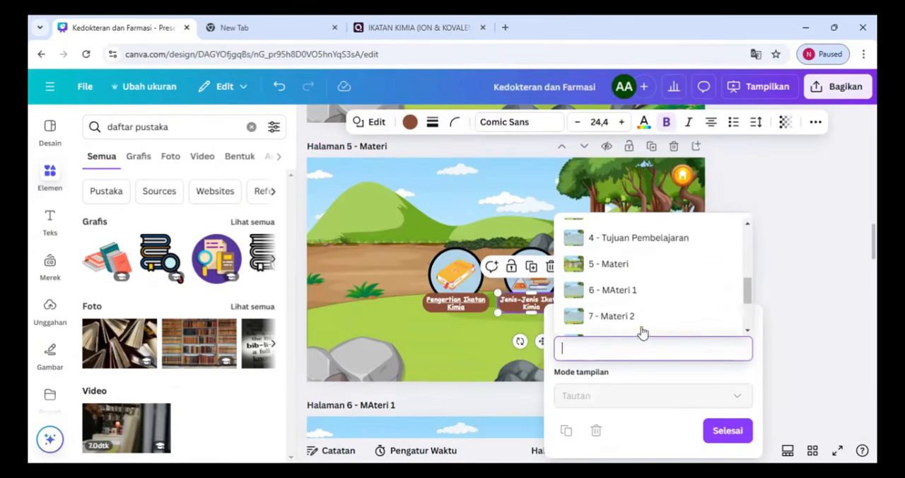
click(626, 320)
click(722, 431)
Link the orange back arrow on page 6, MAteri 1, to the page "5 - Materi"
scroll(507, 272, down, 5)
scroll(507, 273, up, 5)
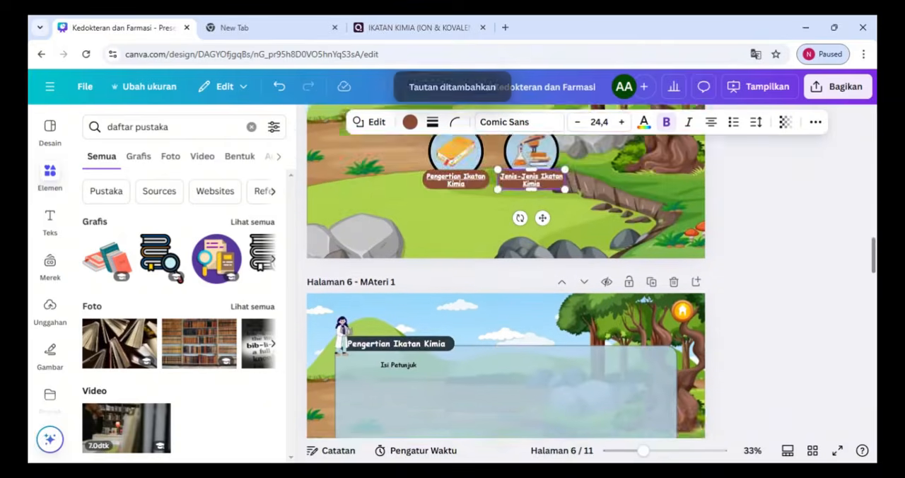
scroll(506, 272, down, 5)
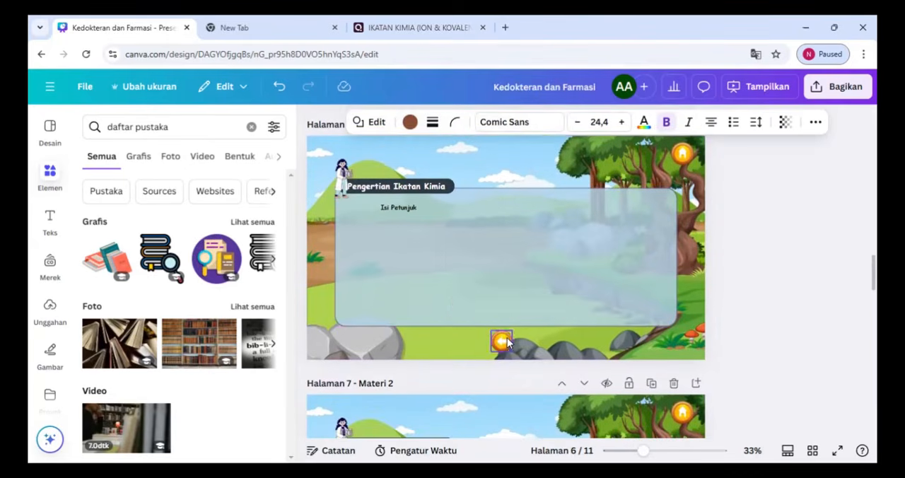
right_click(501, 341)
click(578, 357)
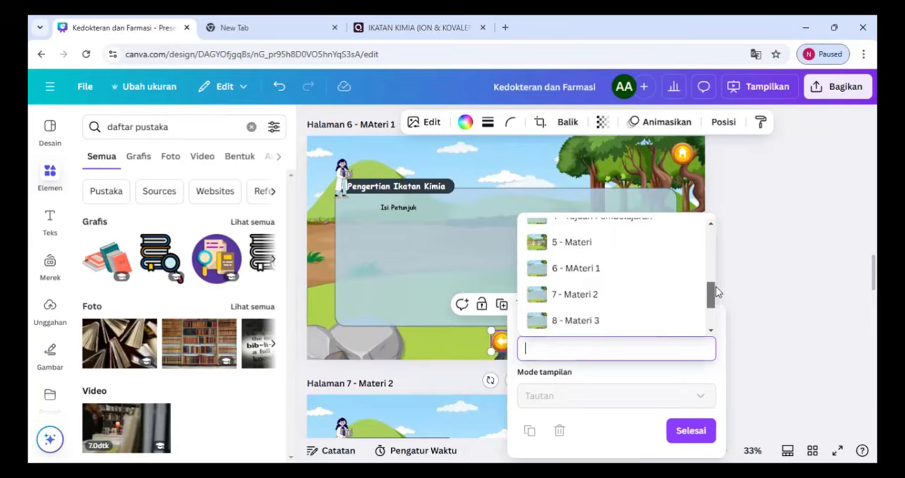
click(590, 241)
click(691, 430)
Link the orange back arrow on page 7, Materi 2, to an earlier page of this presentation
scroll(670, 326, down, 3)
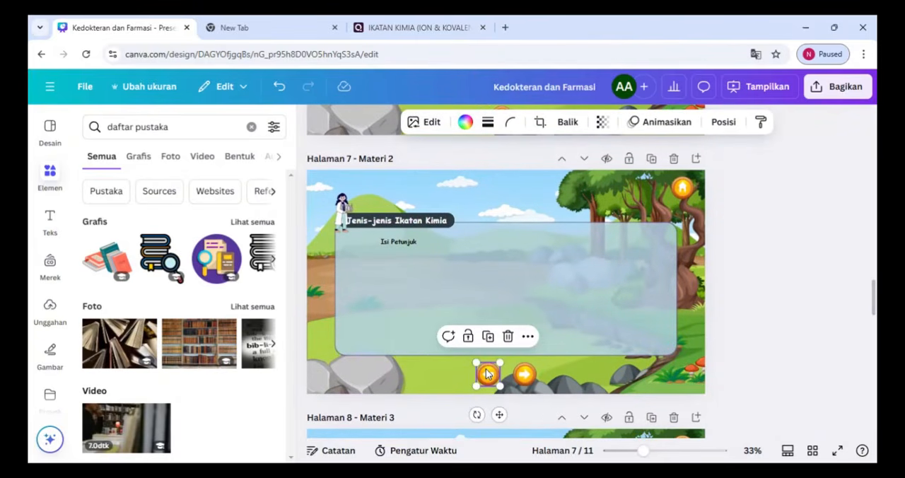
scroll(486, 375, down, 2)
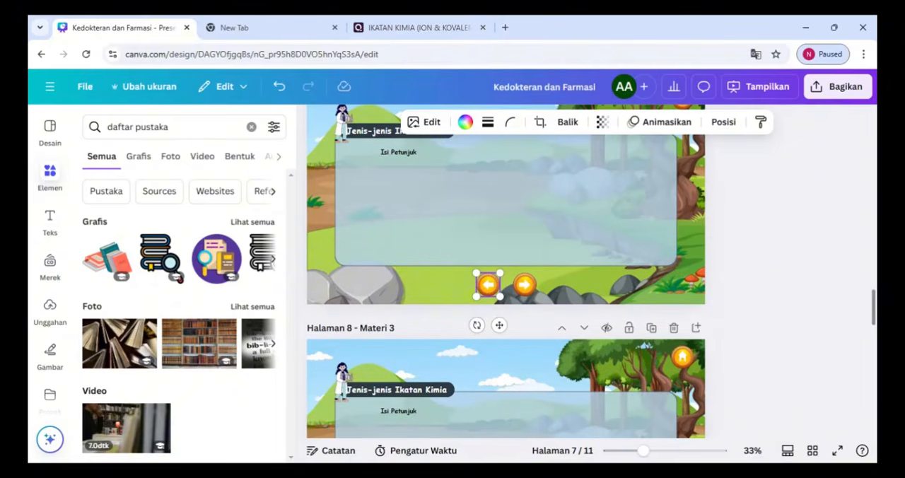
right_click(488, 286)
click(590, 355)
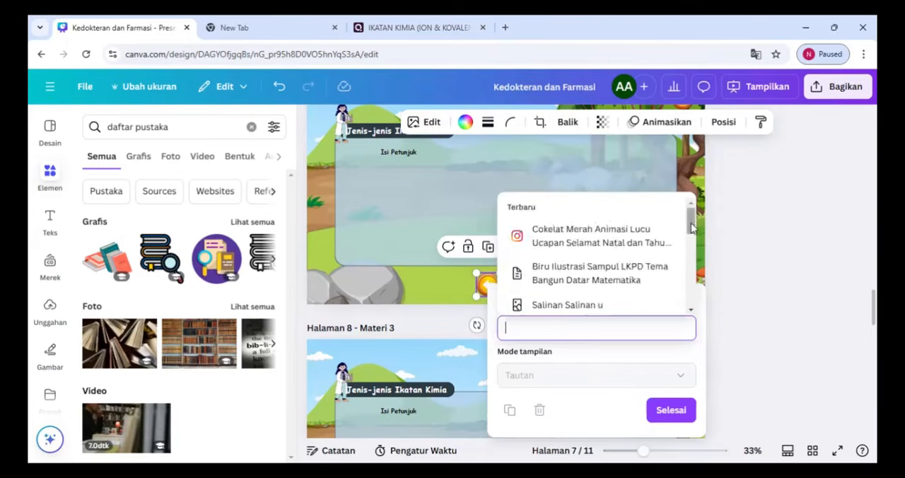
scroll(614, 256, down, 3)
click(614, 256)
click(672, 414)
Link the orange forward arrow on page 7, Materi 2, to the page "8 - Materi 3"
right_click(523, 287)
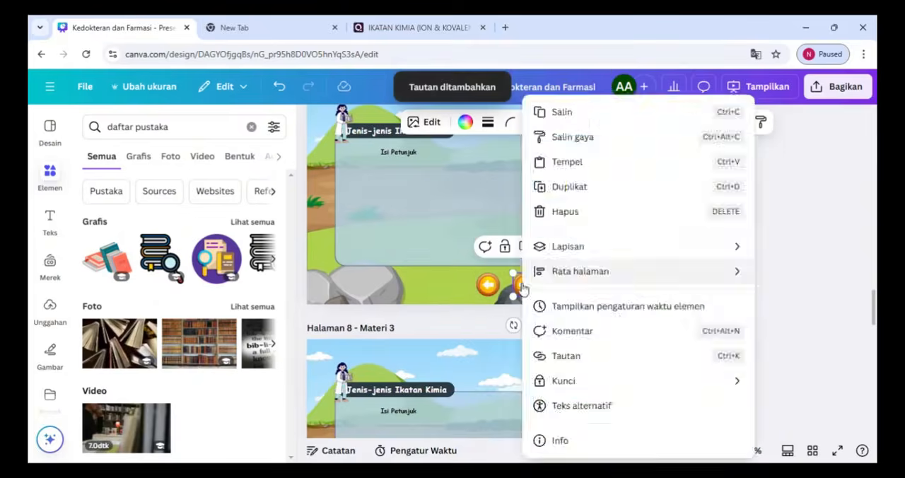
click(716, 355)
drag(727, 244, 727, 289)
click(587, 232)
click(706, 409)
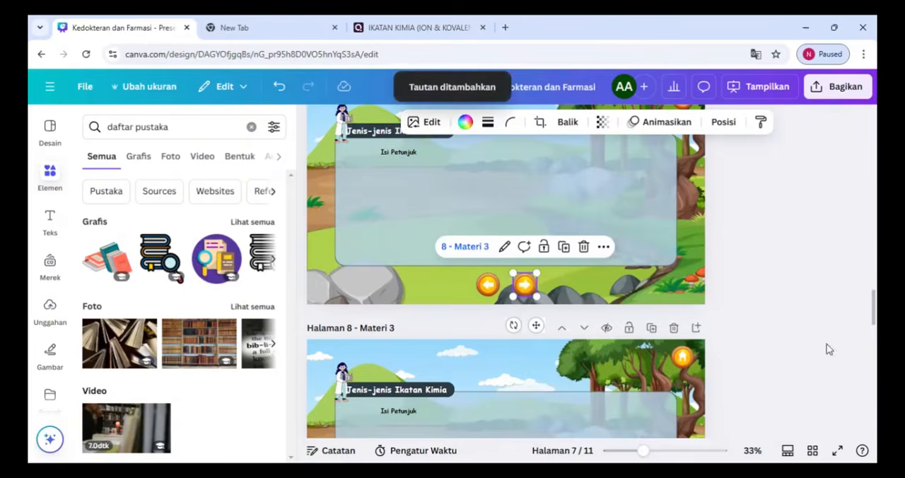
Link the orange back arrow on page 8, Materi 3, to the page "7 - Materi 2"
scroll(481, 287, down, 4)
right_click(483, 259)
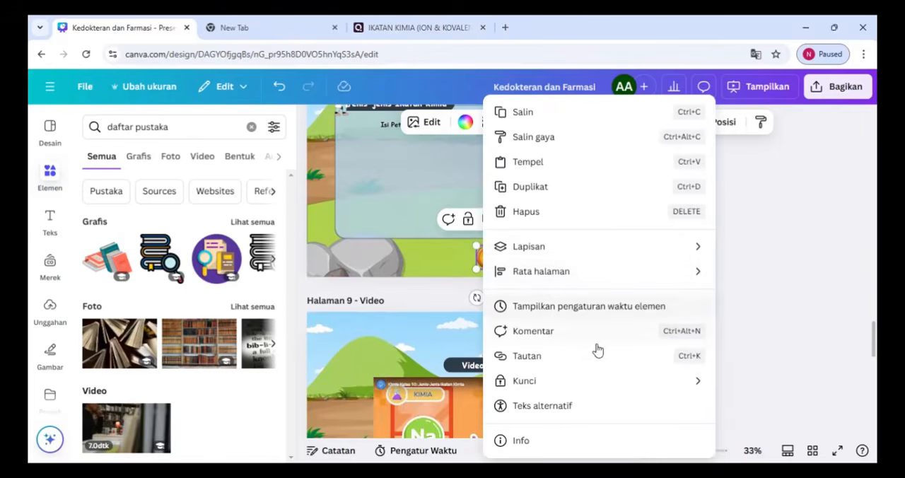
click(555, 357)
scroll(566, 385, down, 5)
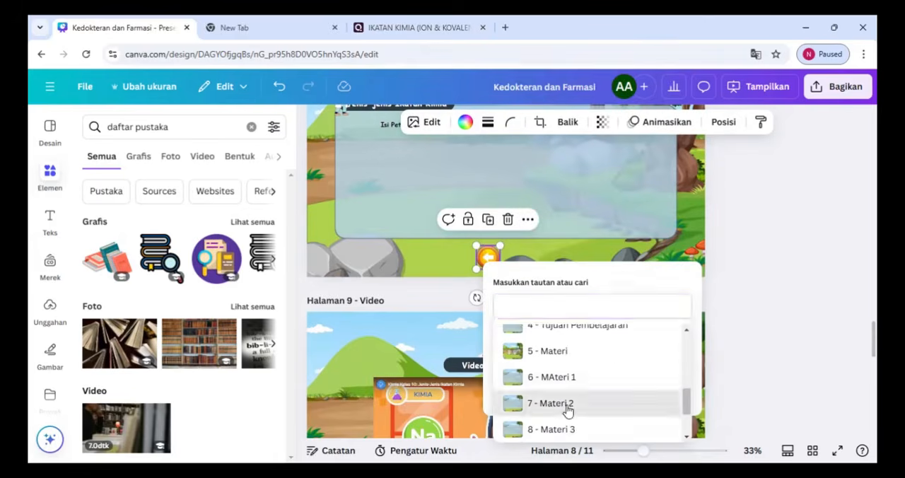
click(565, 406)
Present the design full screen, go back to the opening page and test its START button
drag(874, 340, 874, 143)
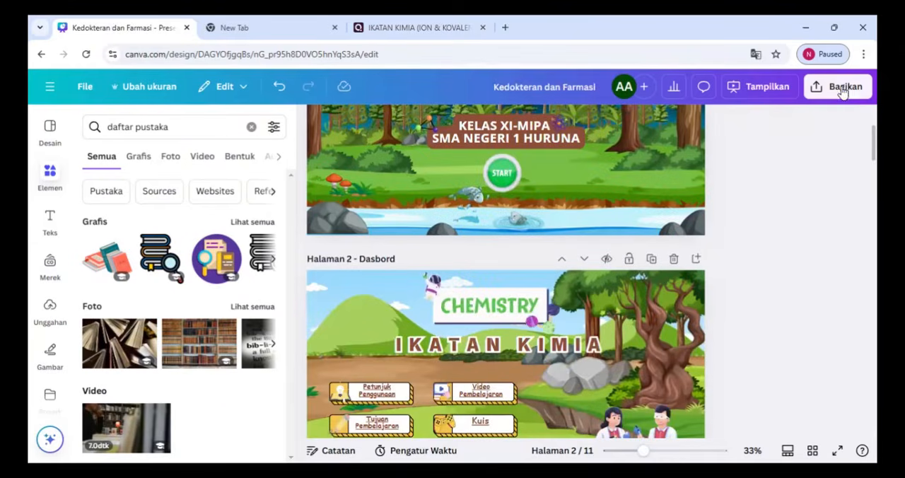
click(784, 95)
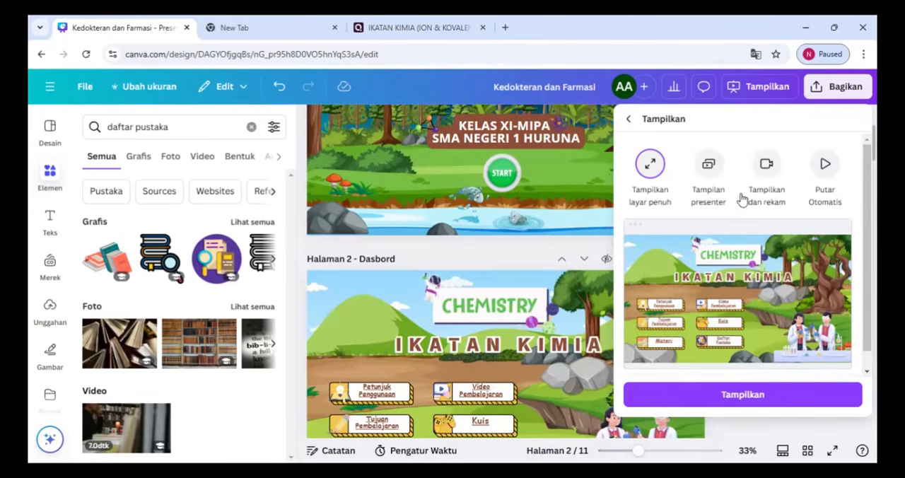
drag(868, 239, 868, 256)
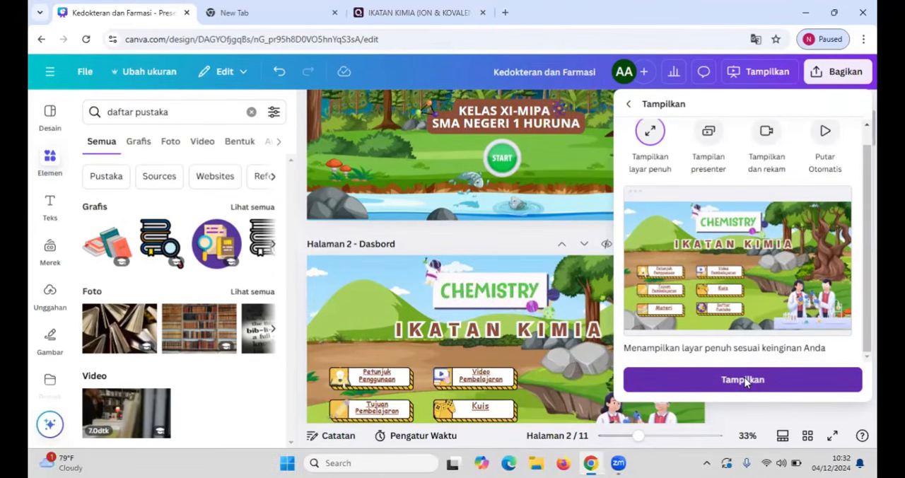
click(743, 380)
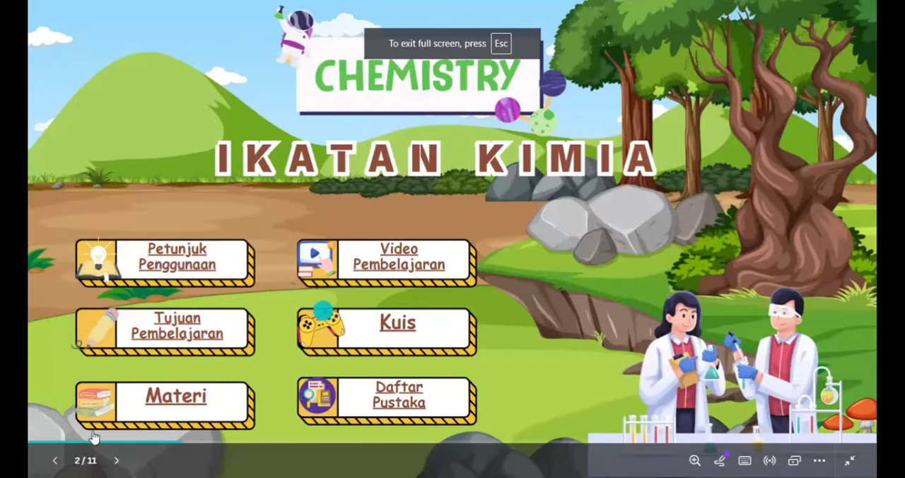
click(68, 460)
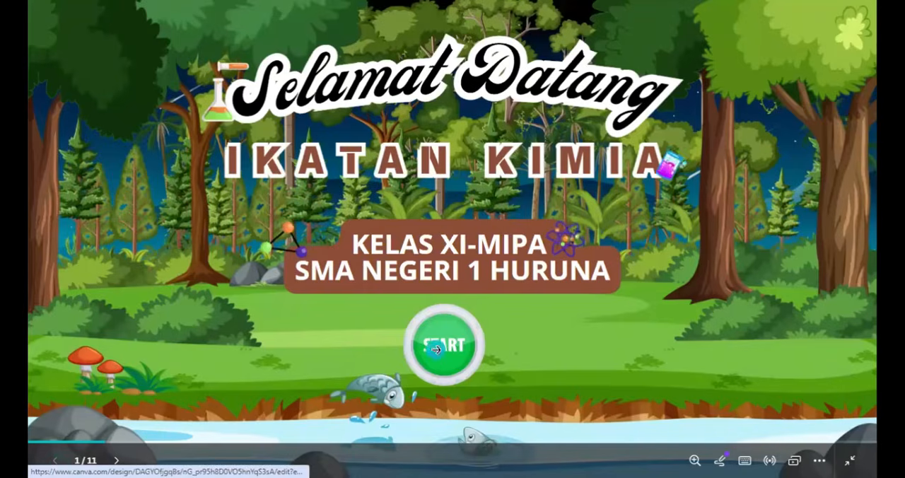
click(437, 353)
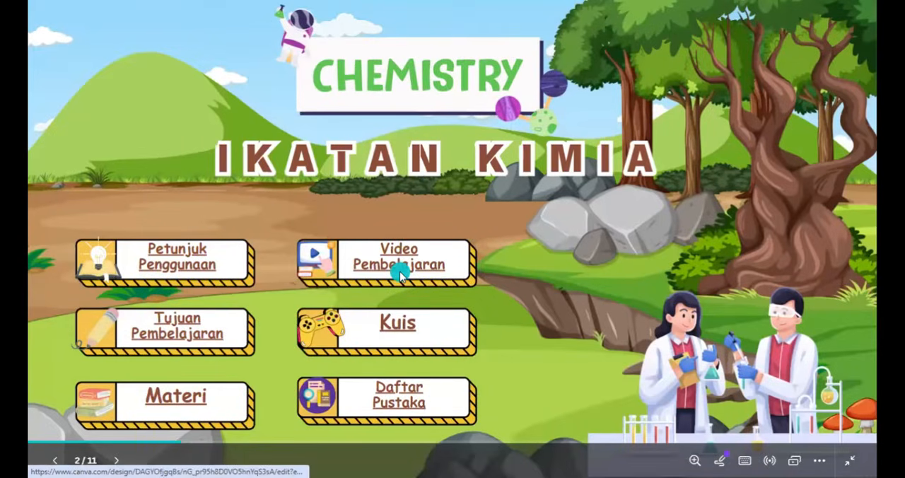
Test the Video Pembelajaran menu item, play and pause the embedded video, and return to the dashboard with the home icon
click(399, 274)
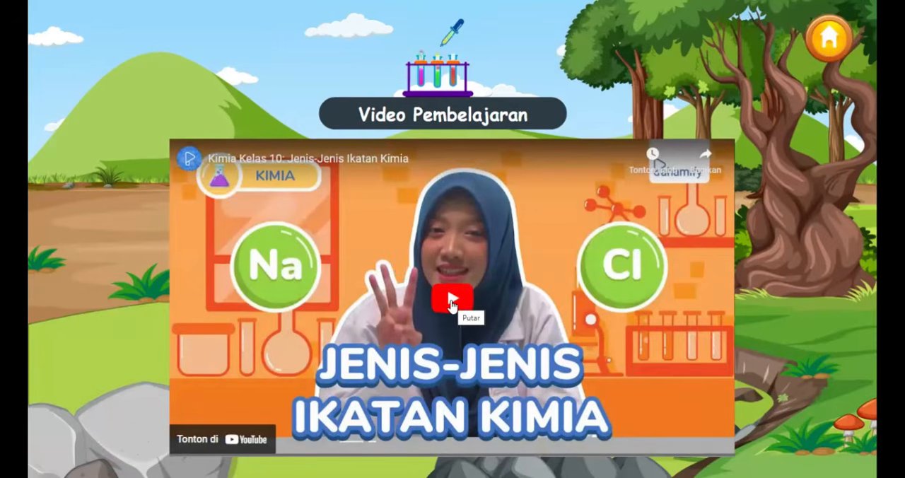
click(451, 302)
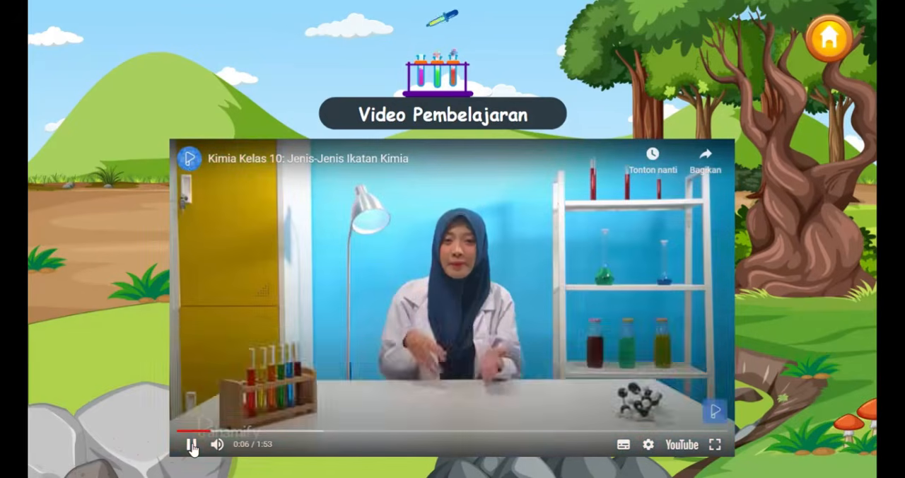
click(192, 445)
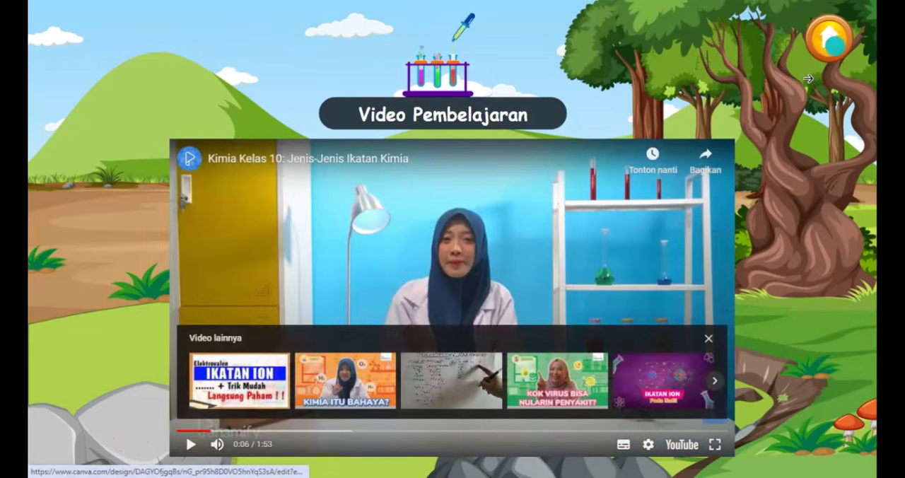
click(827, 43)
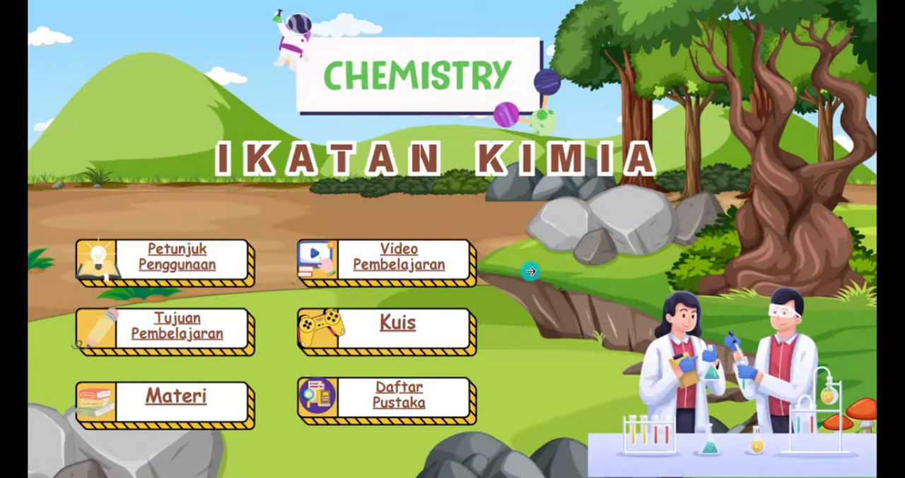
Test the Kuis menu item, its CLICK HERE quiz link and home icon, then exit the presentation and dismiss the rating request
click(397, 324)
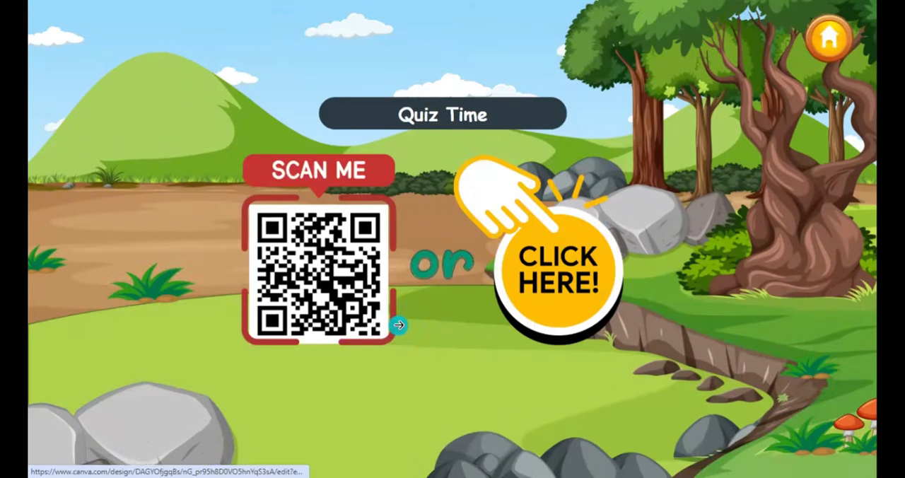
click(570, 266)
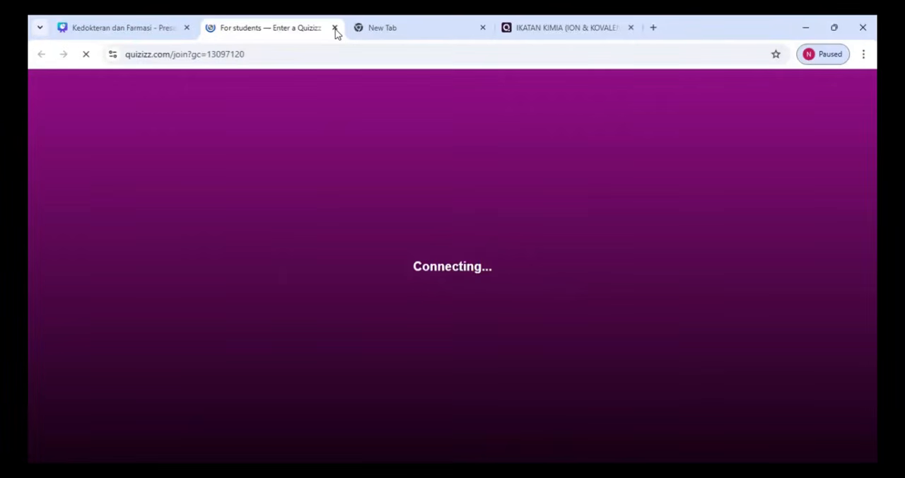
key(ctrl+w)
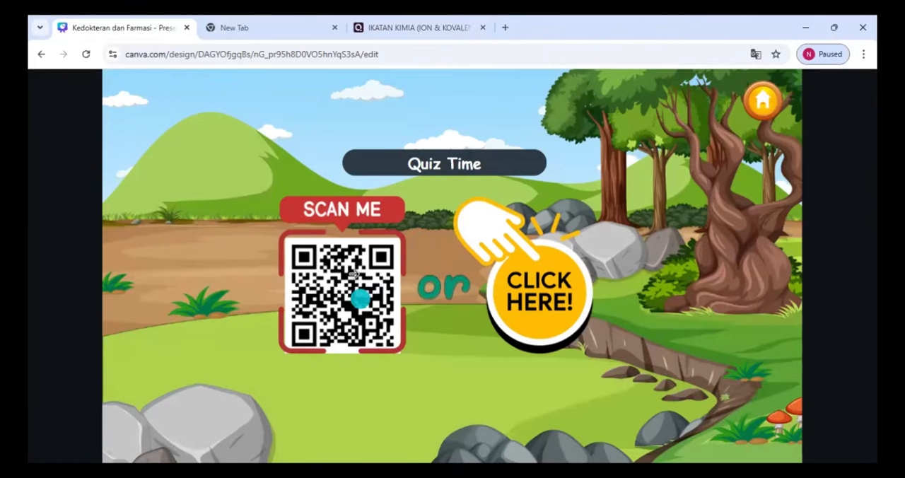
click(755, 105)
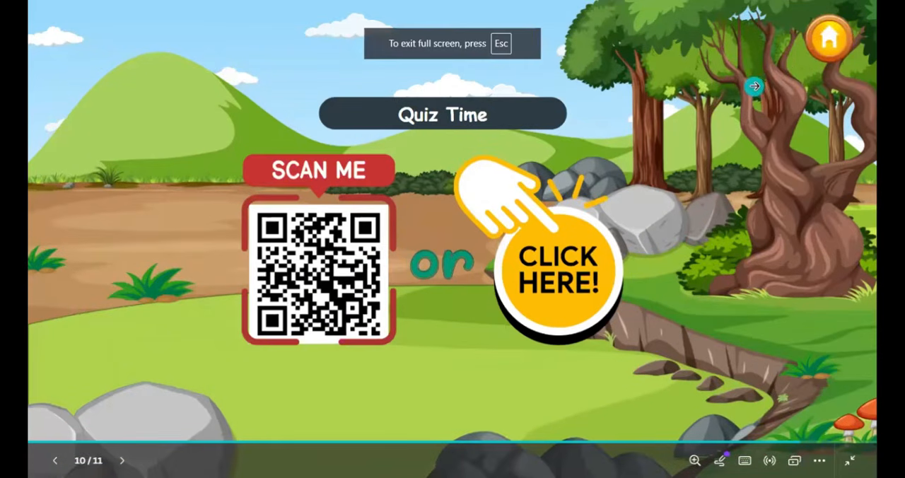
click(828, 40)
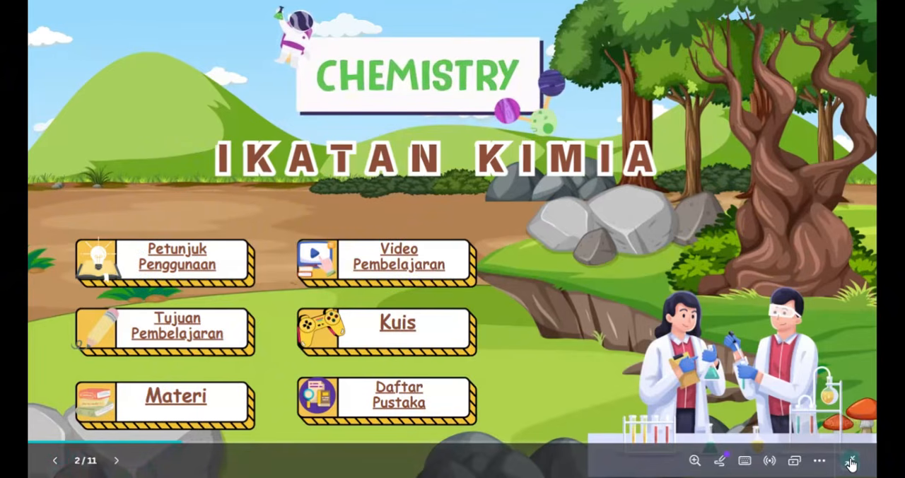
key(Escape)
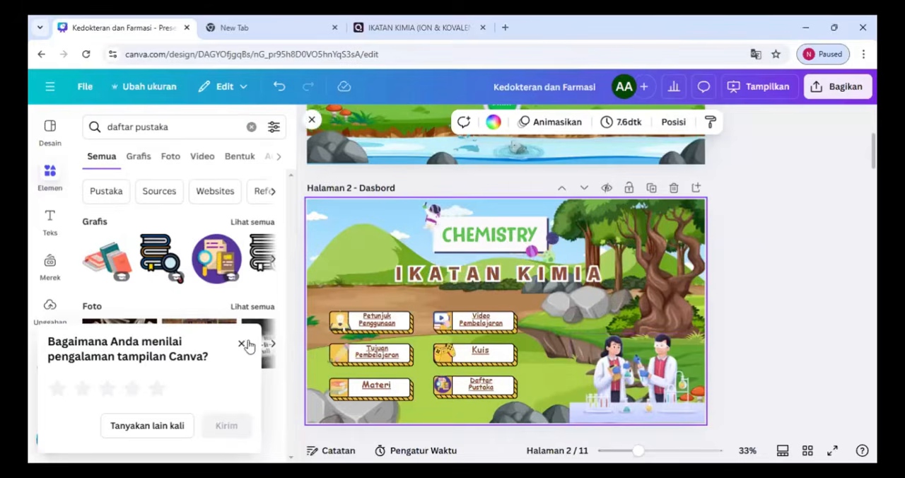
click(242, 344)
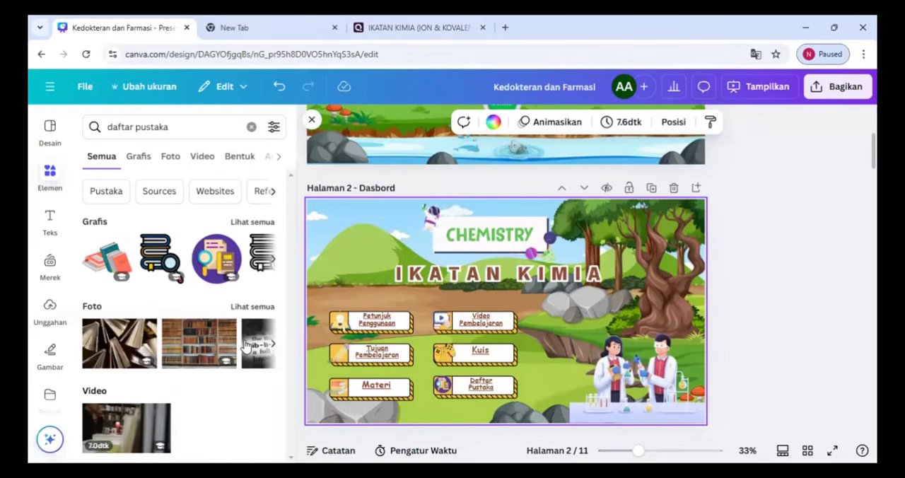
Search the elements for "Button home back" and add the green home button graphic to page 2, Dasbord
click(184, 126)
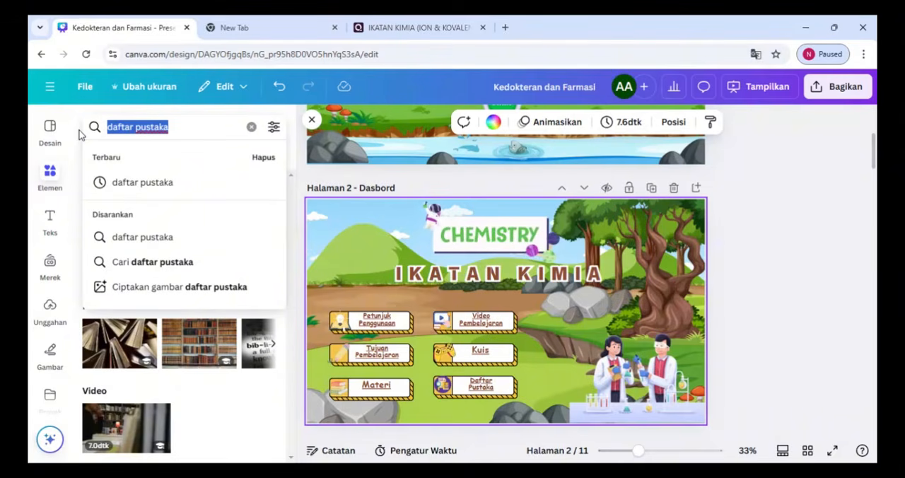
text(bu)
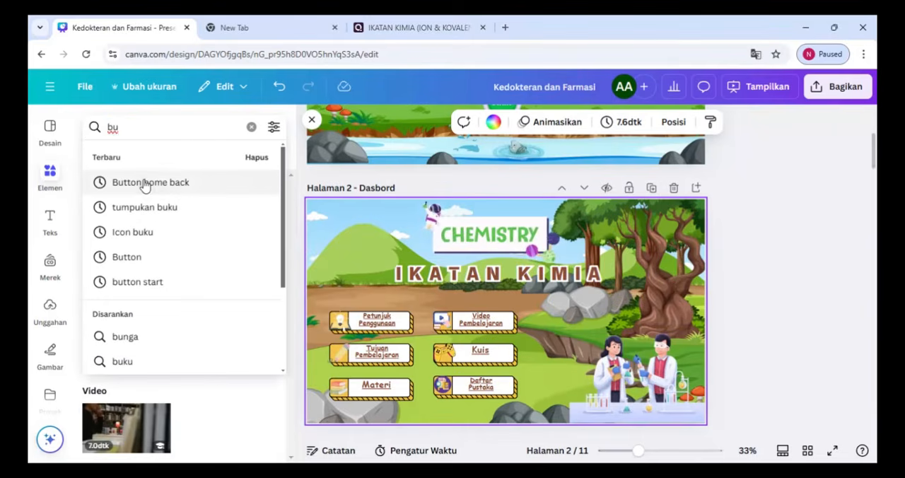
click(144, 183)
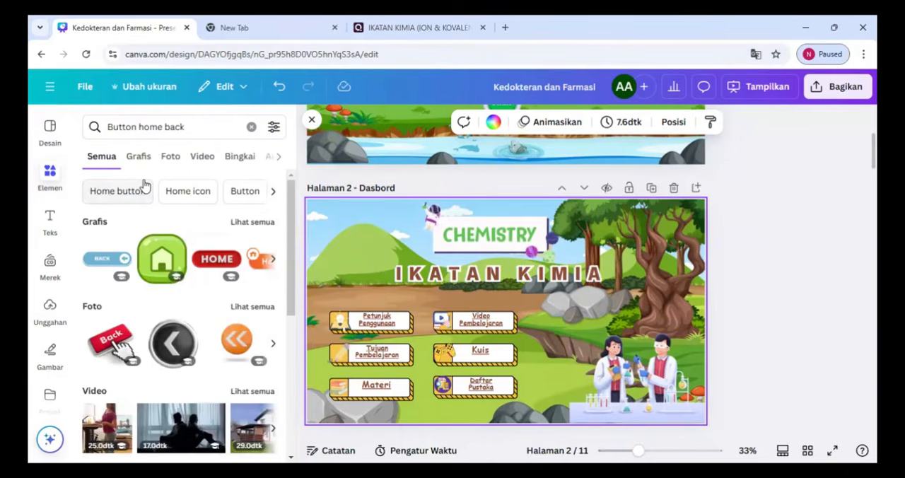
click(165, 262)
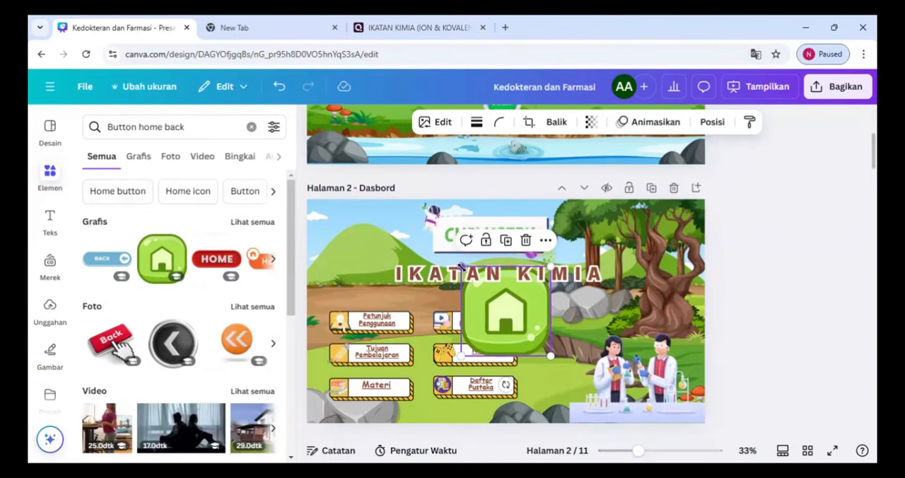
Shrink the green home button to a small icon and place it on the lab table in page 2's lower-right area
drag(461, 266, 506, 311)
drag(532, 339, 346, 237)
drag(318, 211, 613, 384)
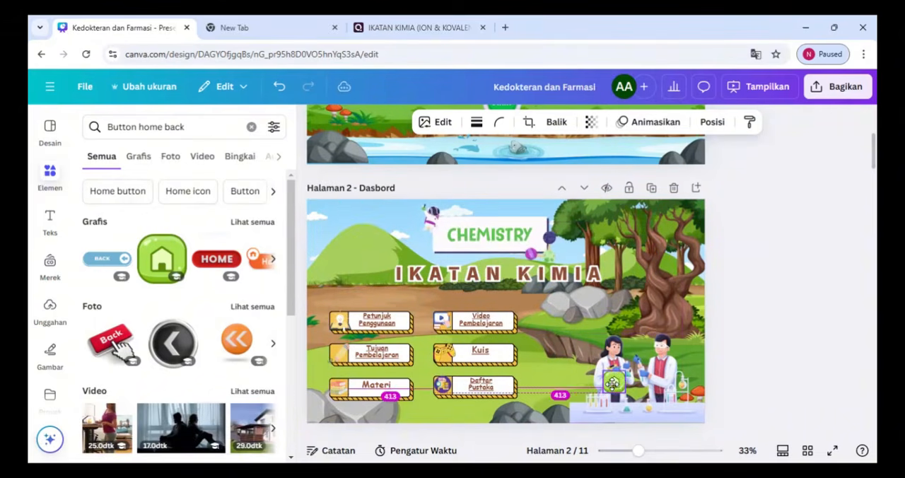
drag(674, 413, 636, 410)
Link the green home button on page 2, Dasbord, to the page "1 - Pembukaan"
click(640, 406)
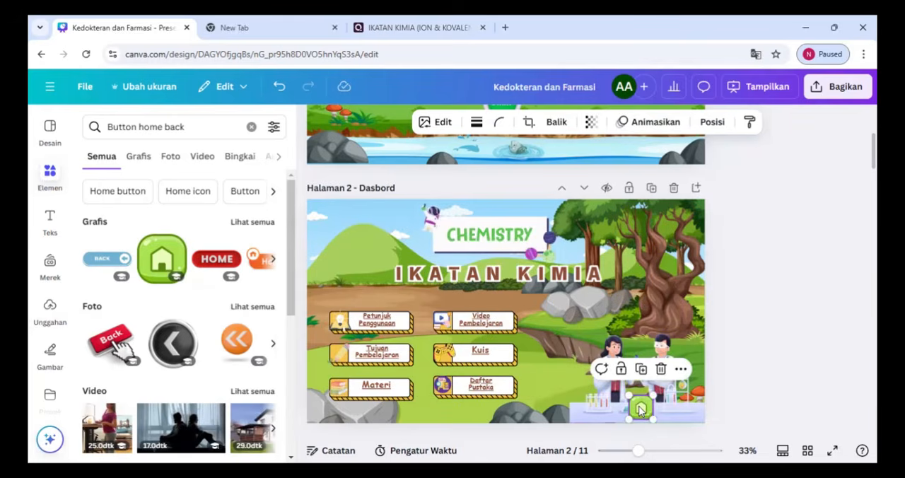
right_click(640, 407)
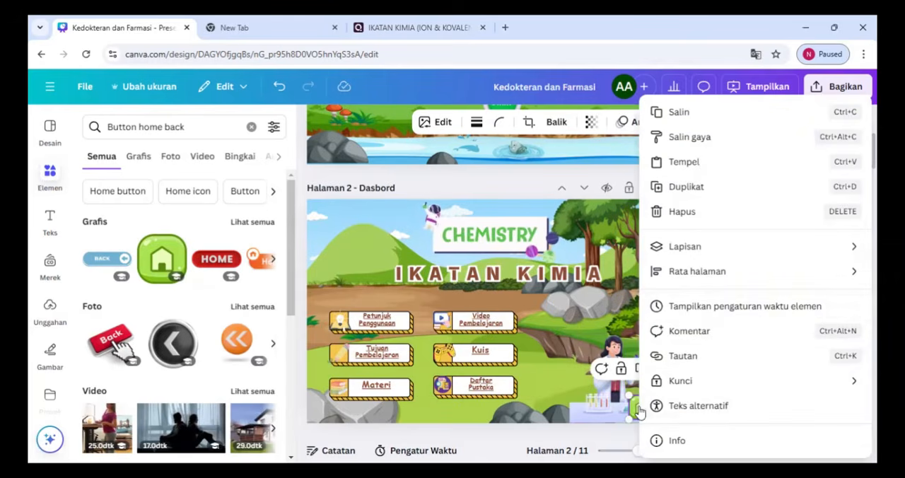
click(721, 357)
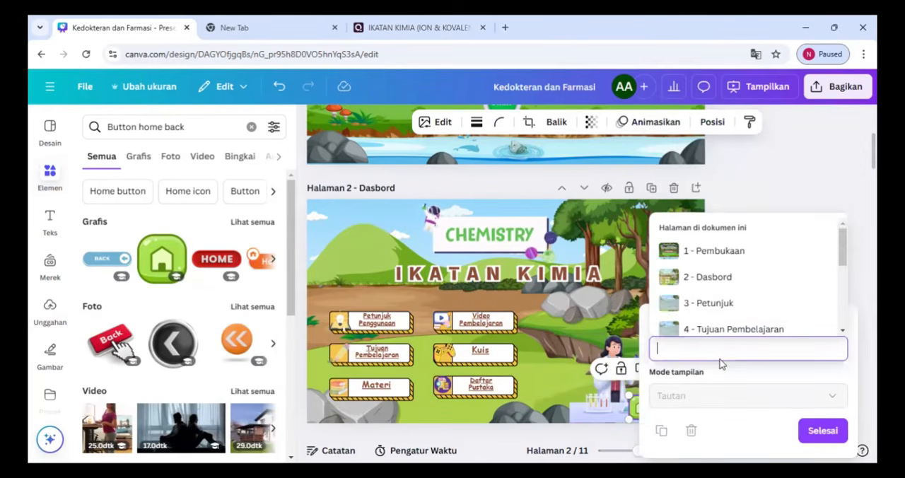
drag(843, 242, 844, 276)
click(759, 246)
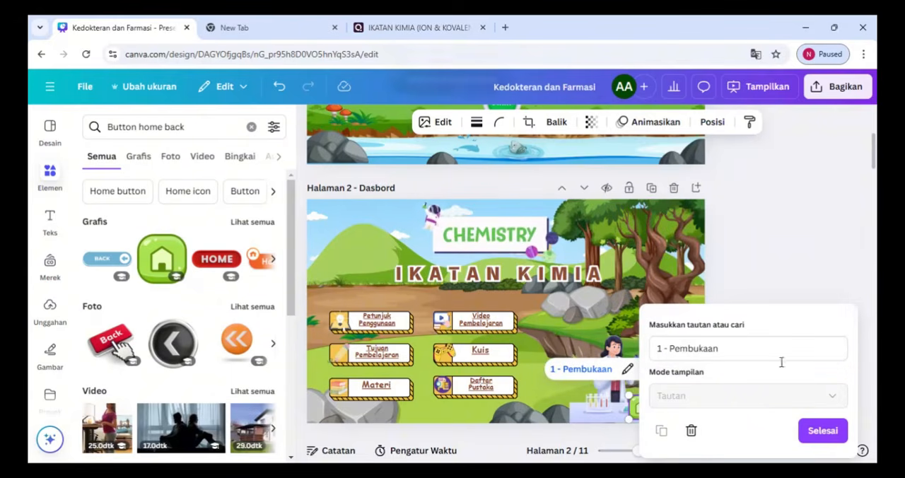
click(817, 433)
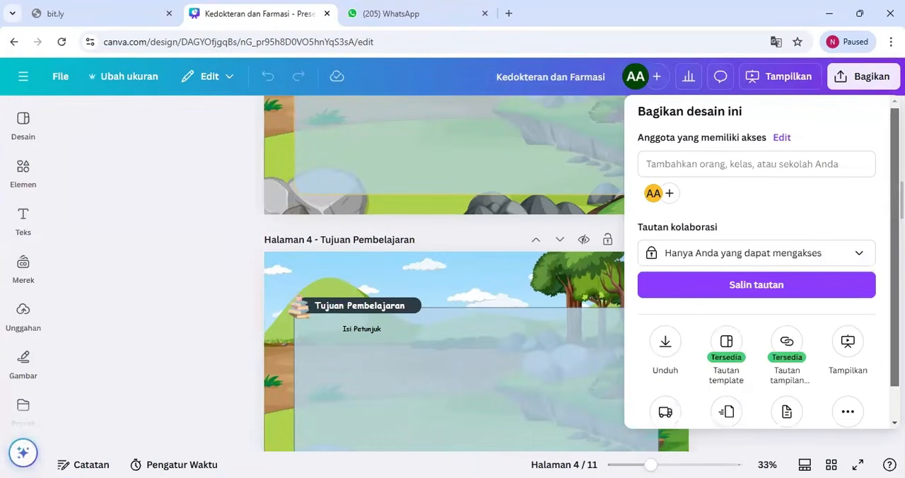
Open the public view link (Tautan tampilan publik) among the design's sharing options and copy it
scroll(762, 263, down, 1)
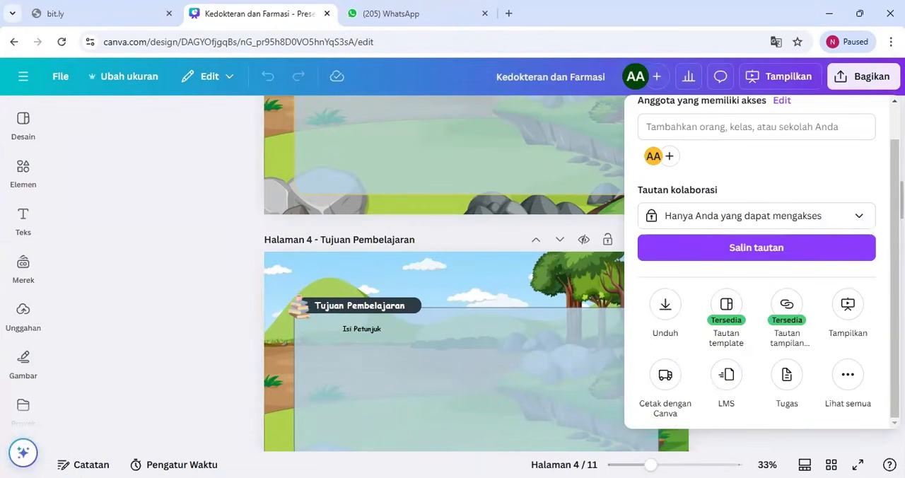
click(869, 83)
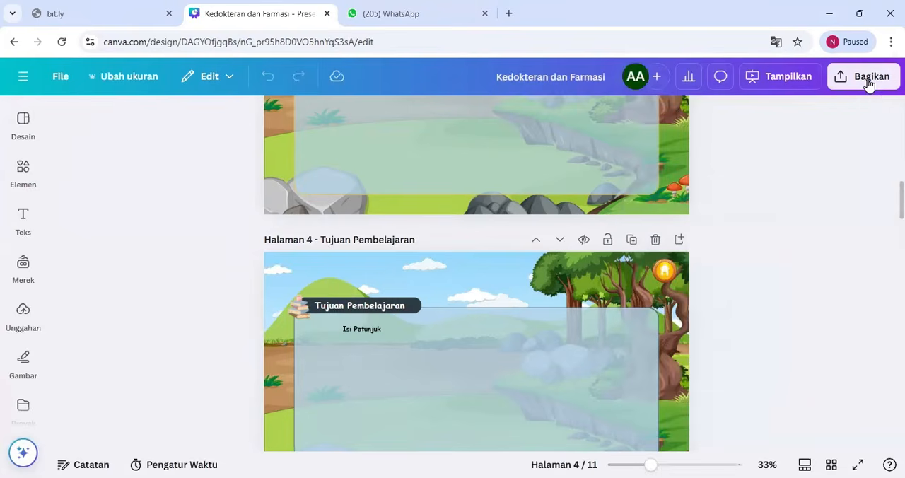
click(869, 83)
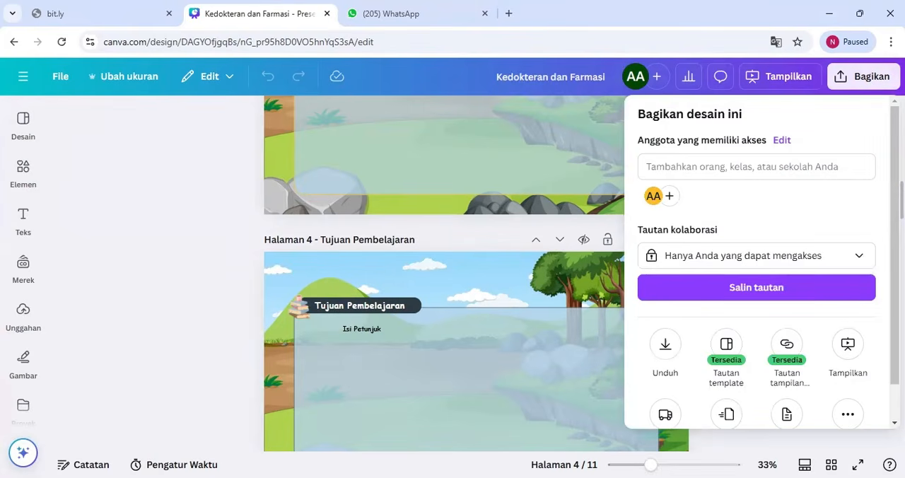
scroll(762, 262, down, 1)
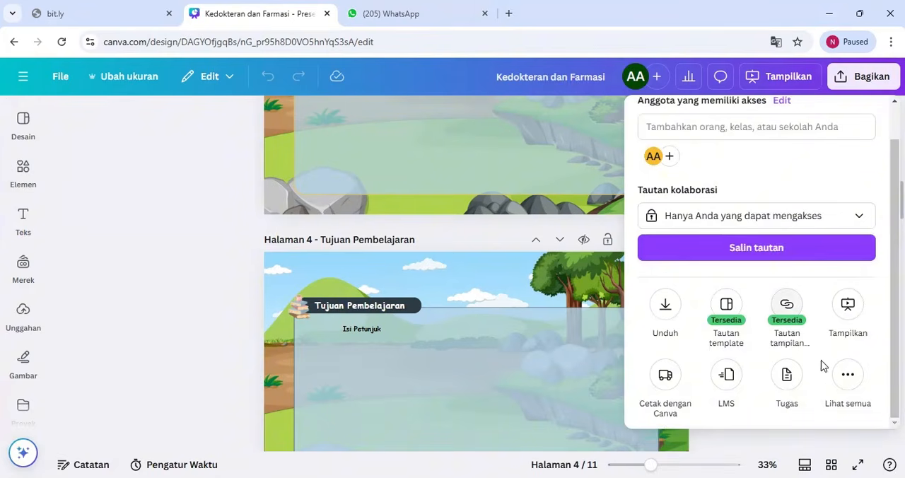
click(845, 386)
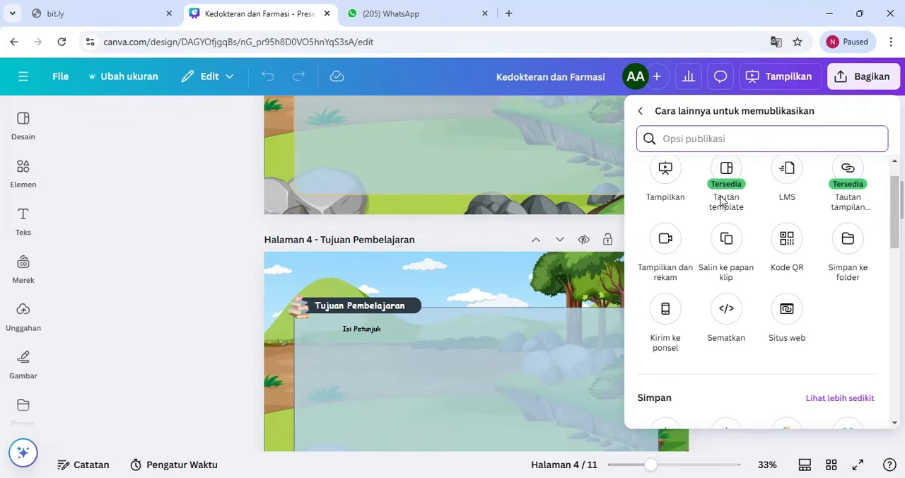
click(850, 179)
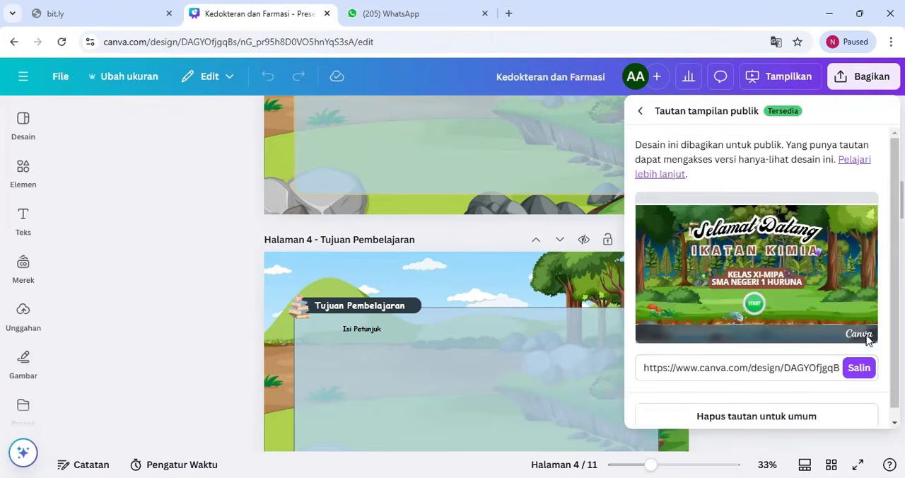
click(868, 371)
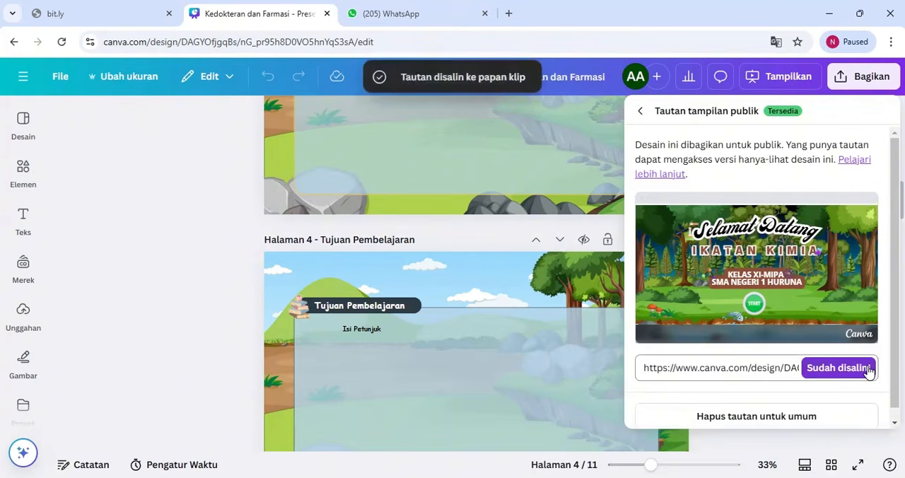